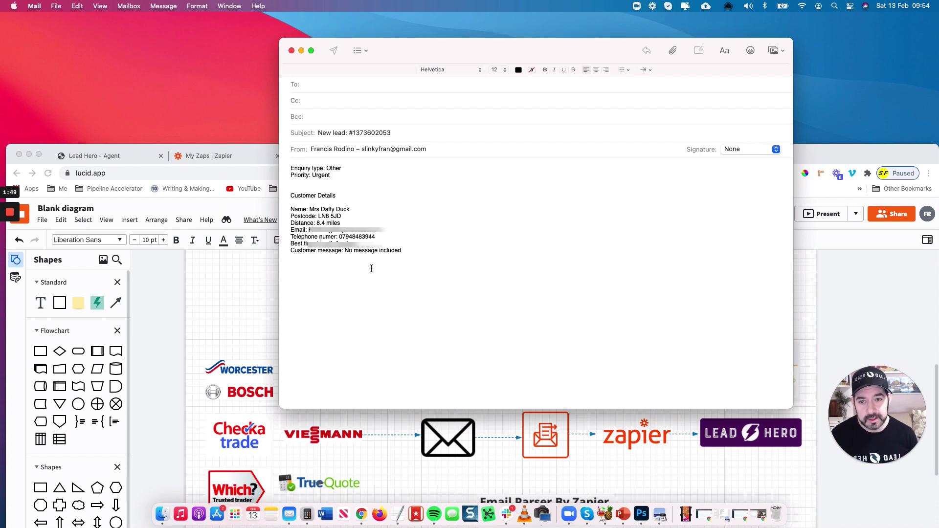
# Switch to Chrome, view the Worcester sales lead ticket and the Email Parser login page, and return to the Lucidchart diagram
pyautogui.doubleClick(813, 153)
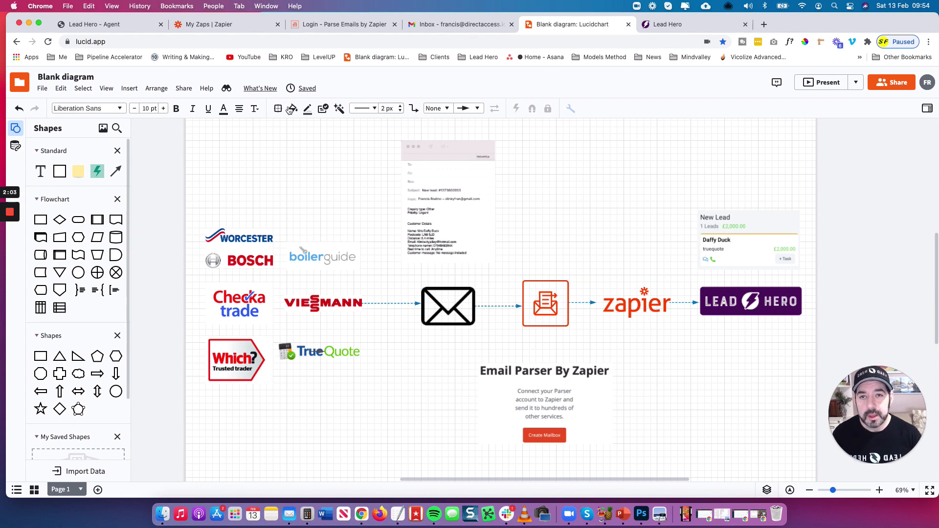
pyautogui.click(107, 25)
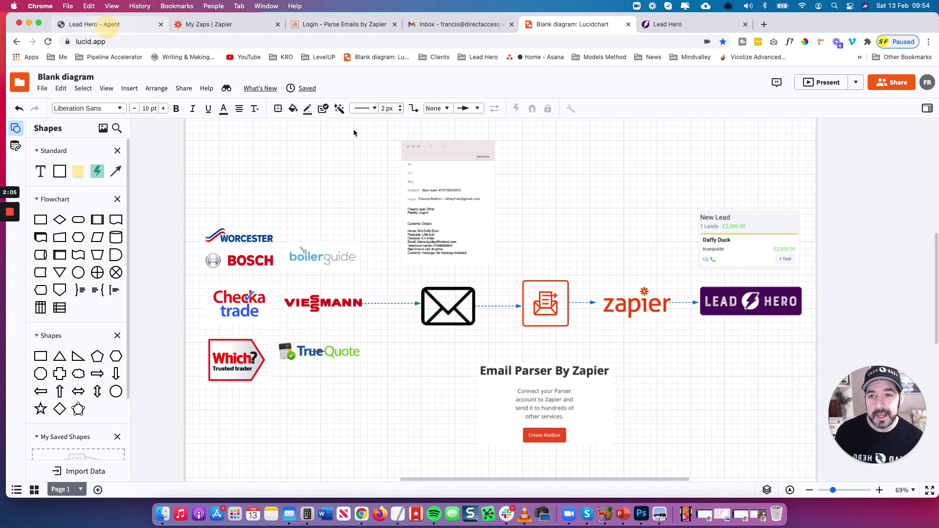
pyautogui.scroll(5, 595, 283)
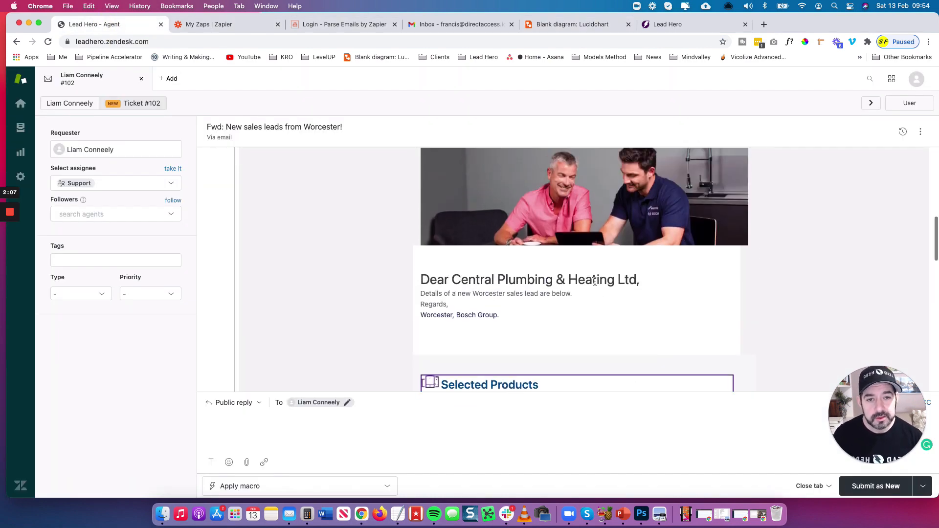
pyautogui.click(319, 23)
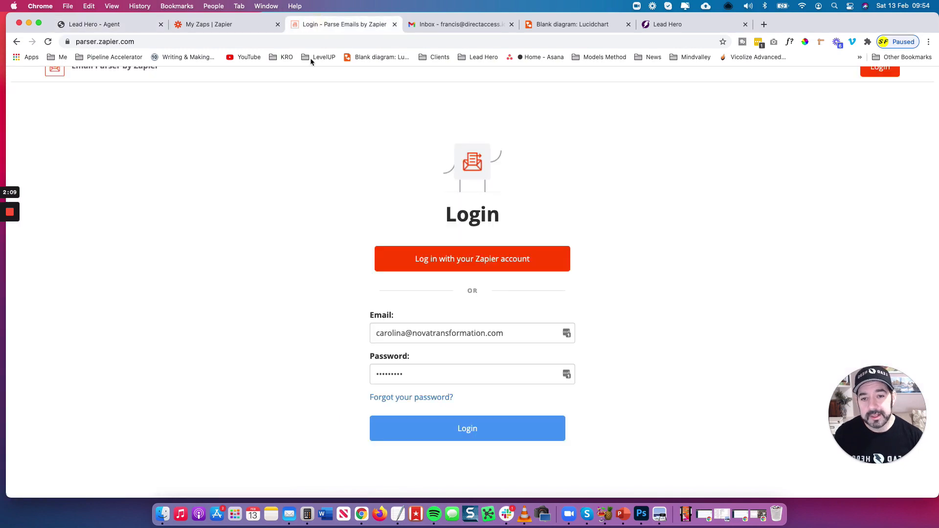
pyautogui.click(572, 25)
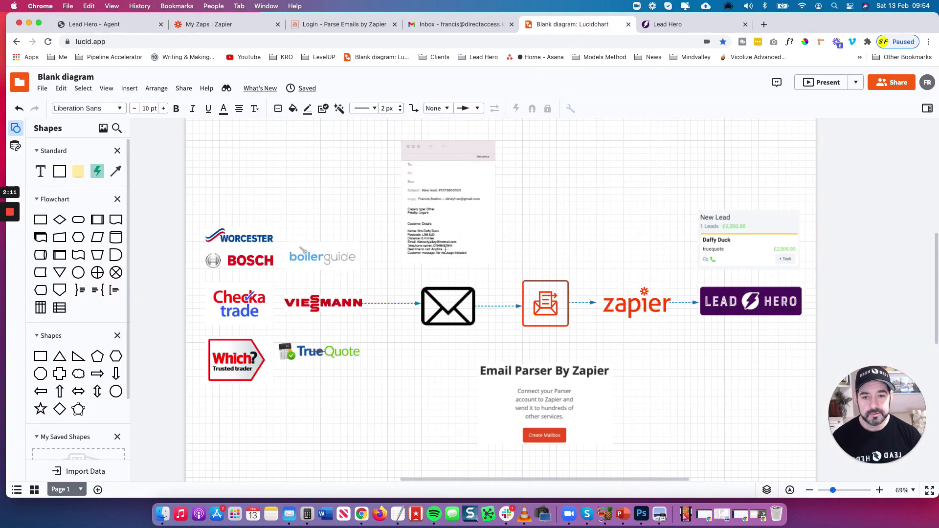
# Examine the diagram's lead flow from the lead sources through email, Email Parser and Zapier to Lead Hero
pyautogui.click(256, 259)
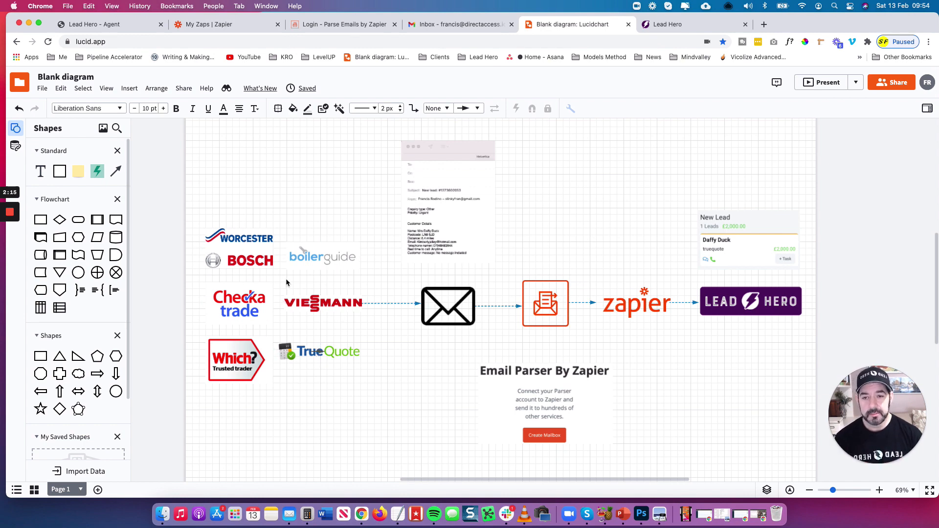
pyautogui.scroll(-2, 318, 281)
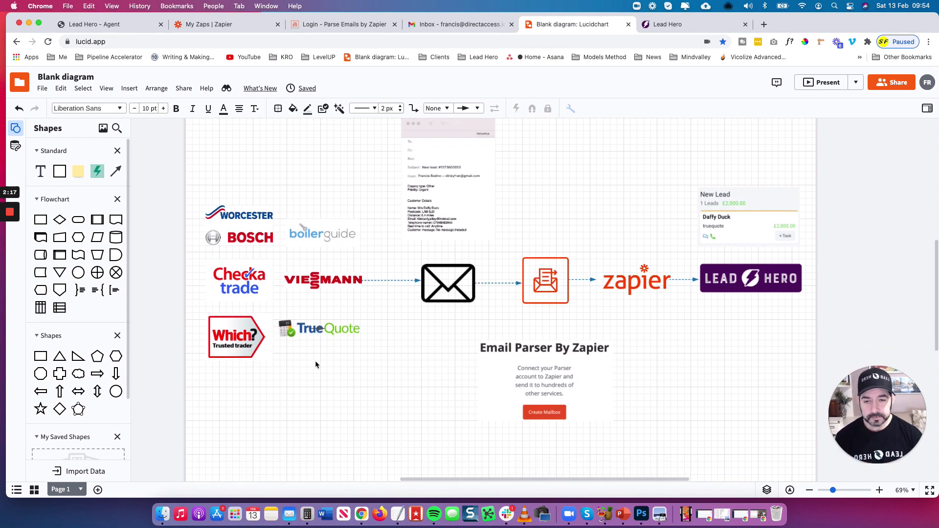
pyautogui.hscroll(-3, 315, 364)
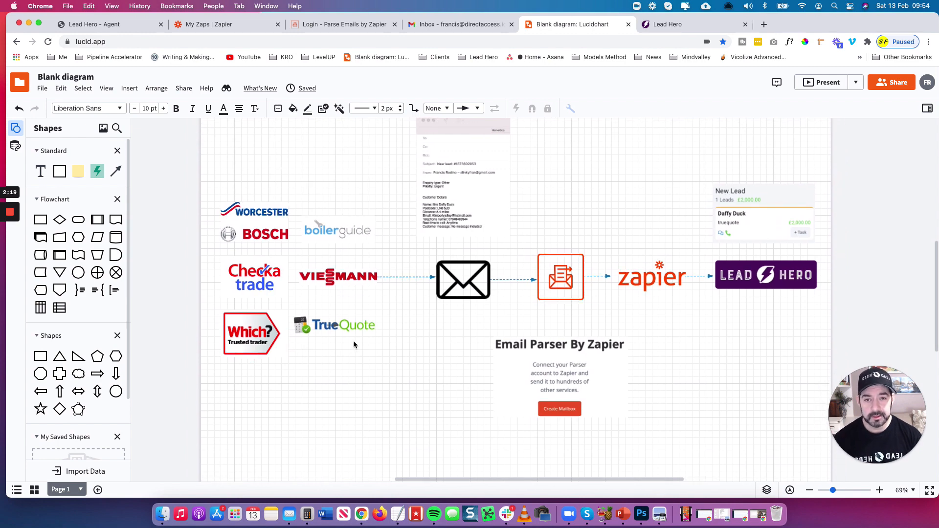
pyautogui.hscroll(5, 357, 338)
pyautogui.click(434, 192)
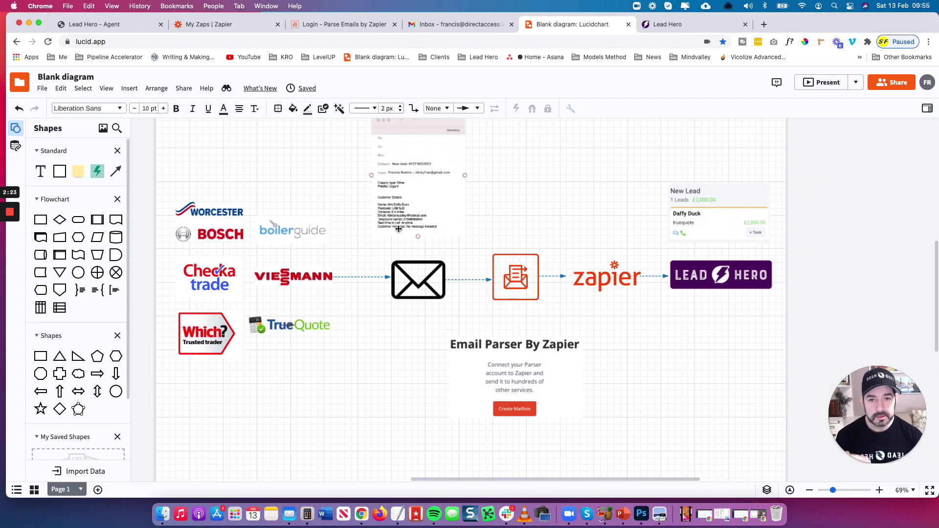
pyautogui.hscroll(4, 406, 201)
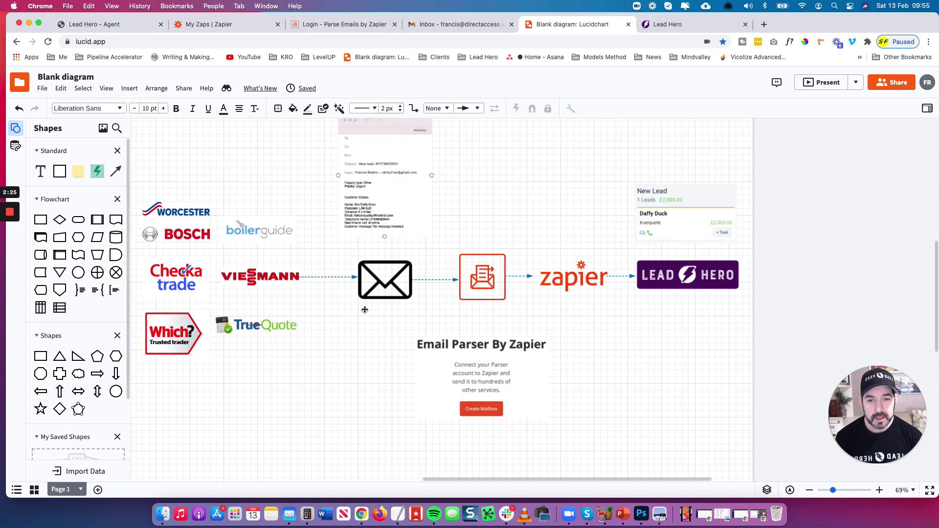
pyautogui.click(412, 360)
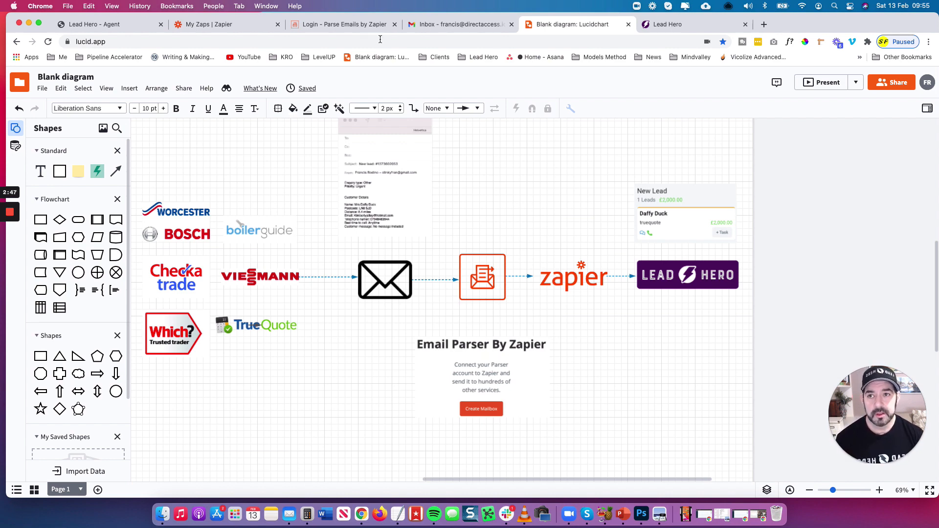
# Look through the open pages for Email Parser, the workflow diagram, the Zendesk ticket, Lead Hero and the Zapier Zaps list
pyautogui.click(325, 24)
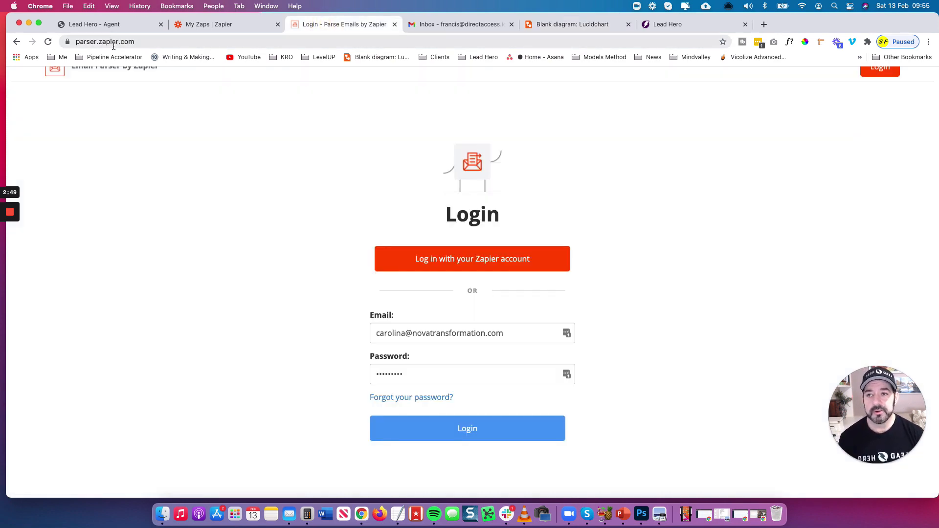
pyautogui.click(563, 25)
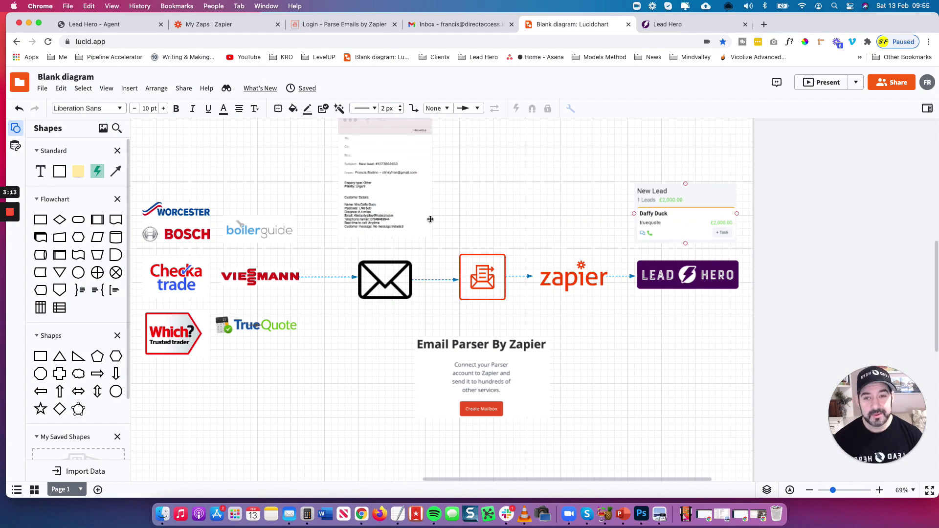
pyautogui.click(123, 24)
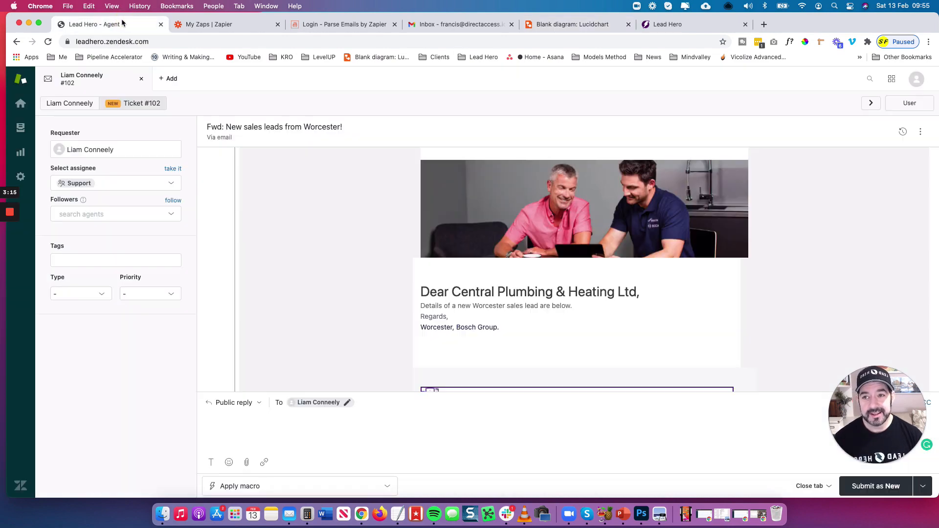
pyautogui.click(681, 27)
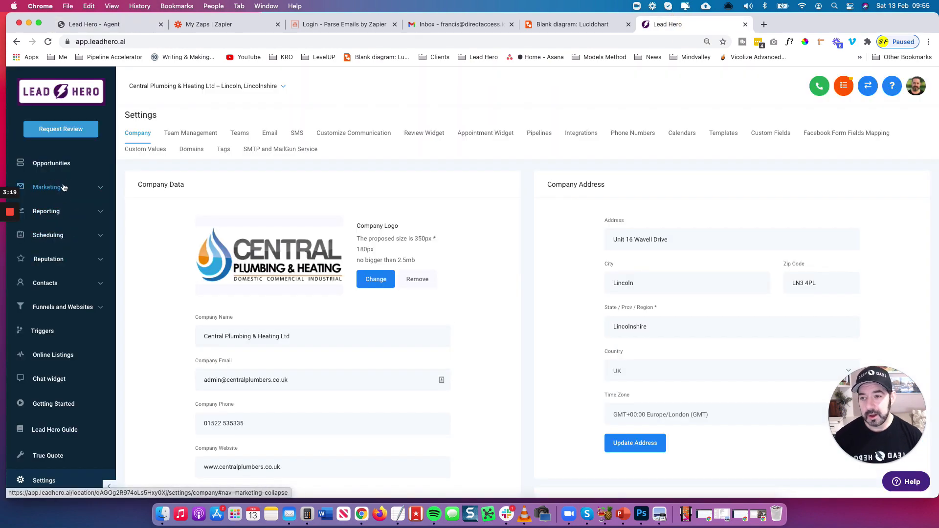
pyautogui.click(63, 164)
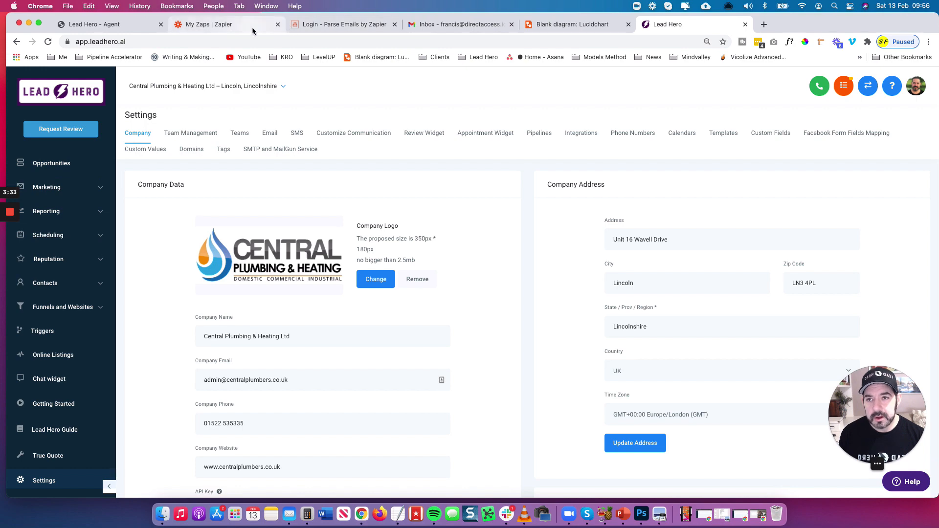
pyautogui.click(213, 25)
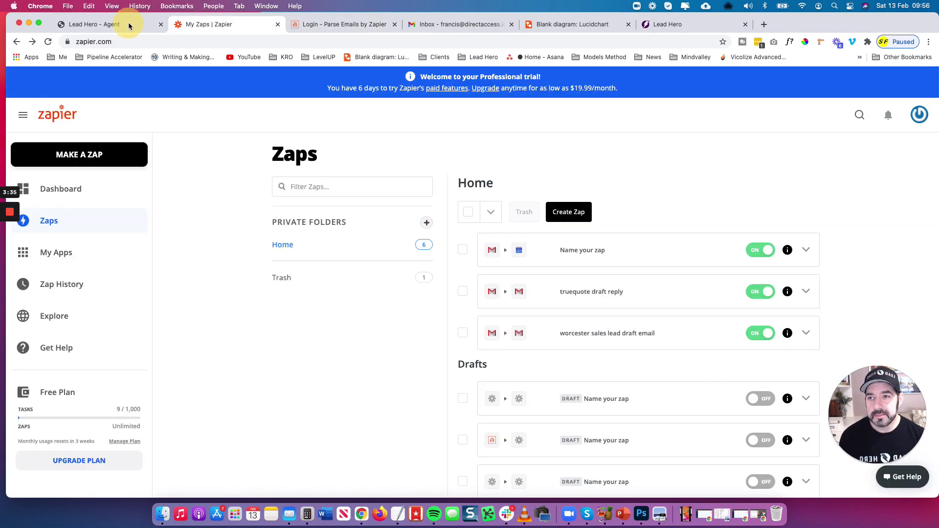
# Read through the forwarded Worcester sales lead email in the Zendesk ticket, from its header to the Installation Enquiry section
pyautogui.click(125, 25)
pyautogui.scroll(4, 460, 205)
pyautogui.scroll(-2, 461, 204)
pyautogui.scroll(-2, 528, 198)
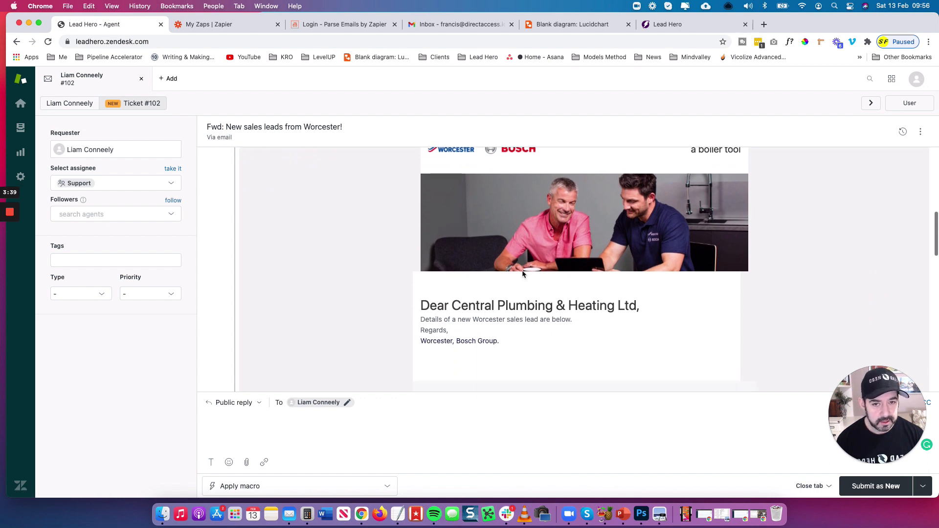
pyautogui.scroll(2, 586, 193)
pyautogui.scroll(-1, 587, 215)
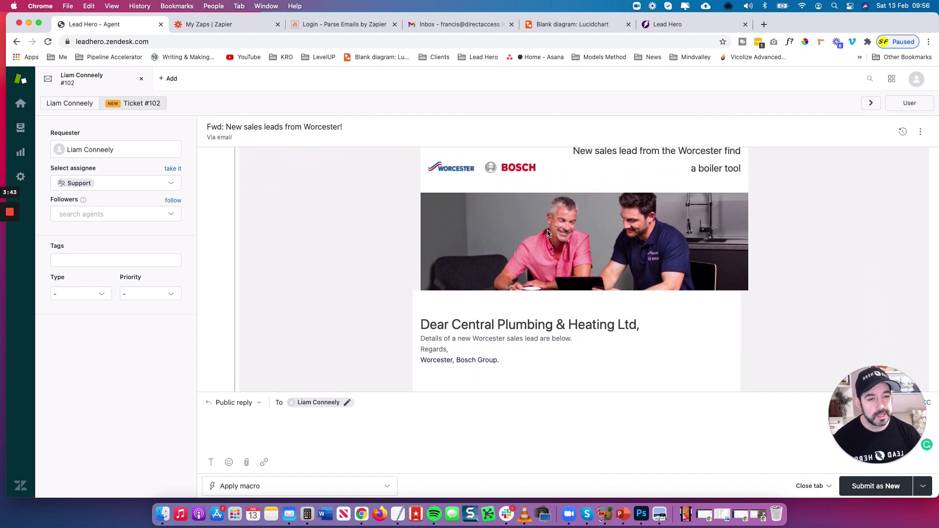
pyautogui.scroll(-10, 572, 257)
pyautogui.scroll(-6, 575, 263)
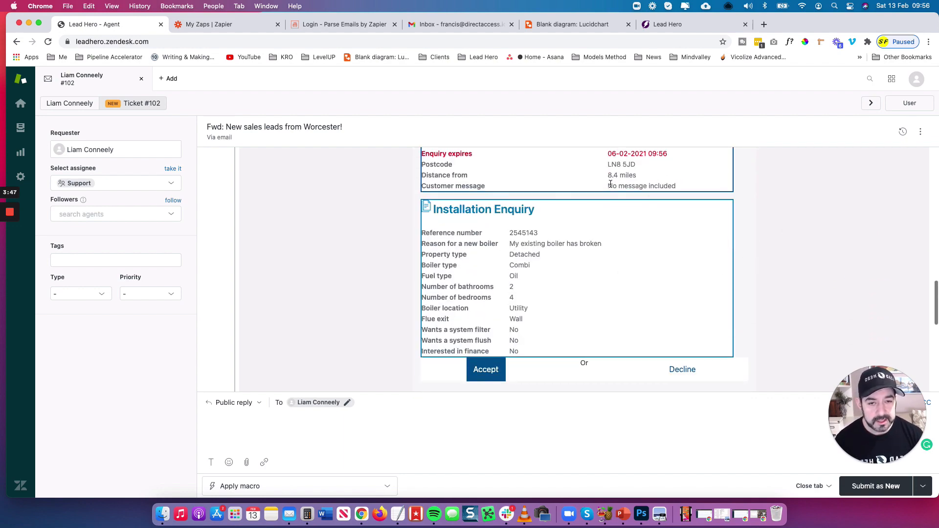
# Move the browser aside to reveal the sample lead email in Mail and check its customer name and telephone number
pyautogui.moveTo(857, 21); pyautogui.dragTo(857, 212)
pyautogui.moveTo(593, 51); pyautogui.dragTo(652, 66)
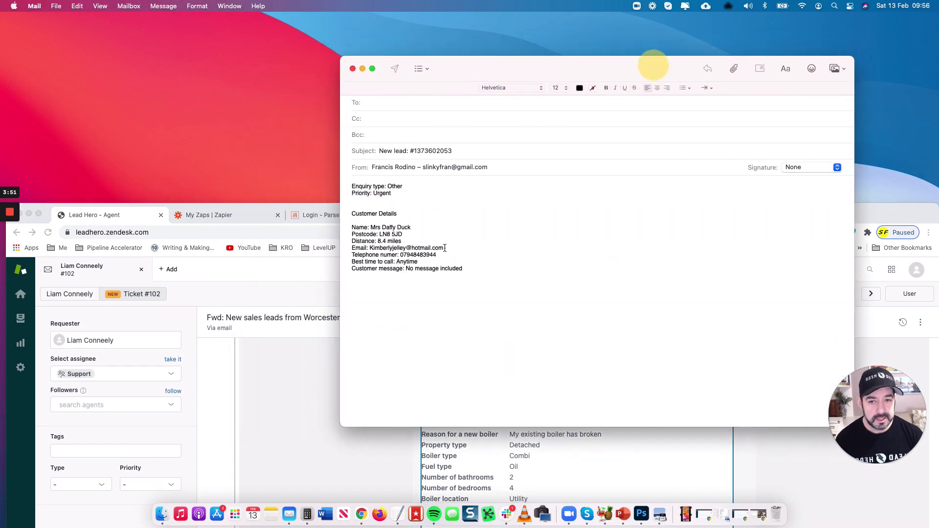
pyautogui.click(377, 227)
pyautogui.click(430, 241)
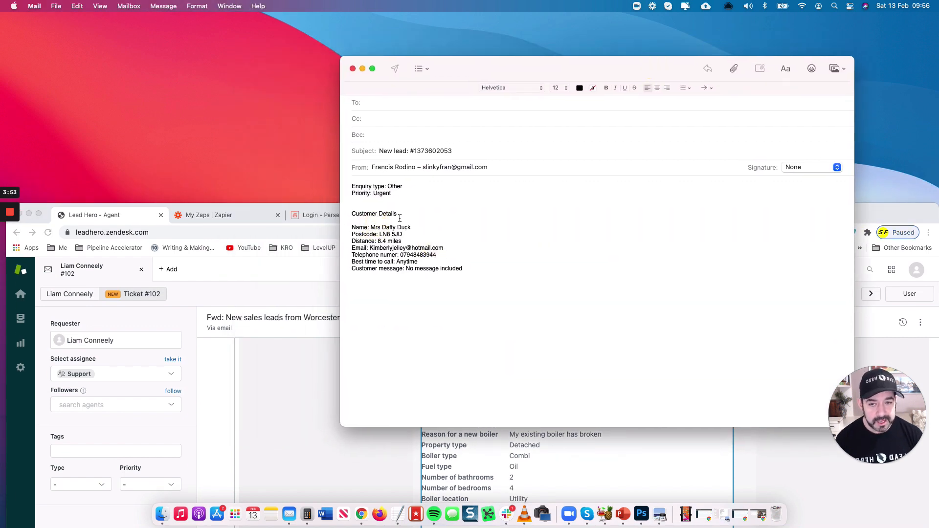
pyautogui.moveTo(404, 255); pyautogui.dragTo(436, 255)
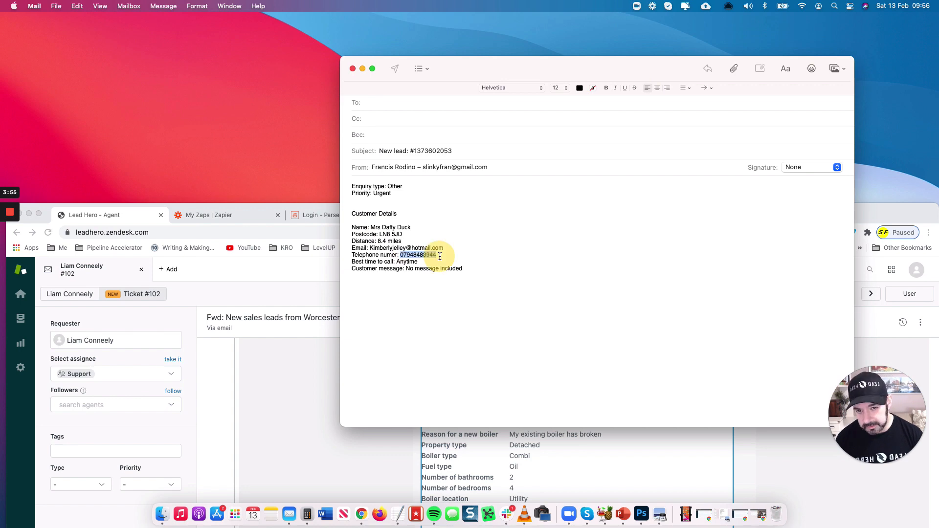
# Return to the Worcester ticket in Chrome and check the Installation Enquiry down to its Accept option
pyautogui.moveTo(890, 211); pyautogui.dragTo(885, 26)
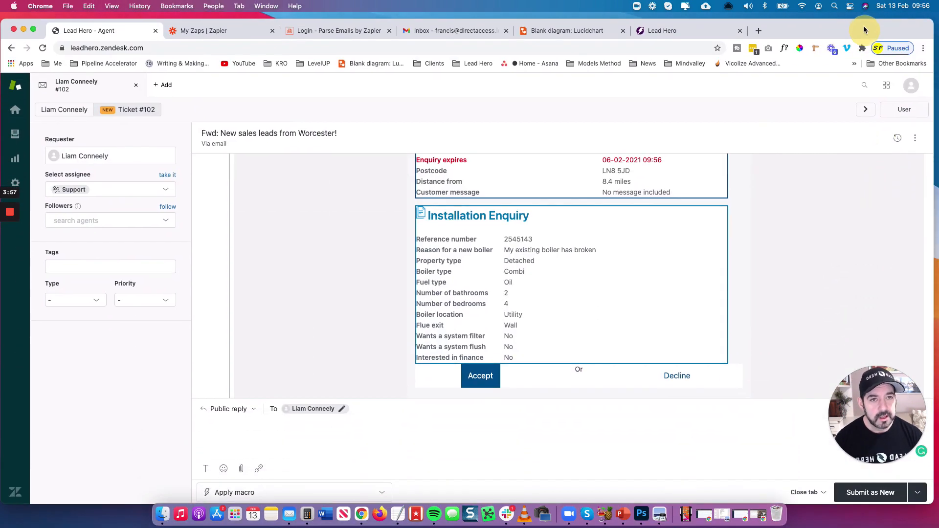
pyautogui.scroll(-1, 504, 292)
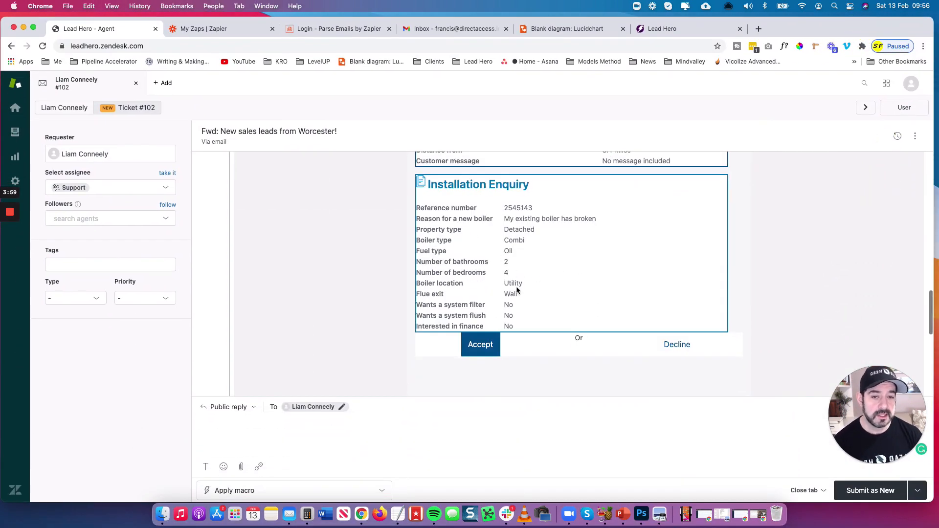
pyautogui.click(481, 347)
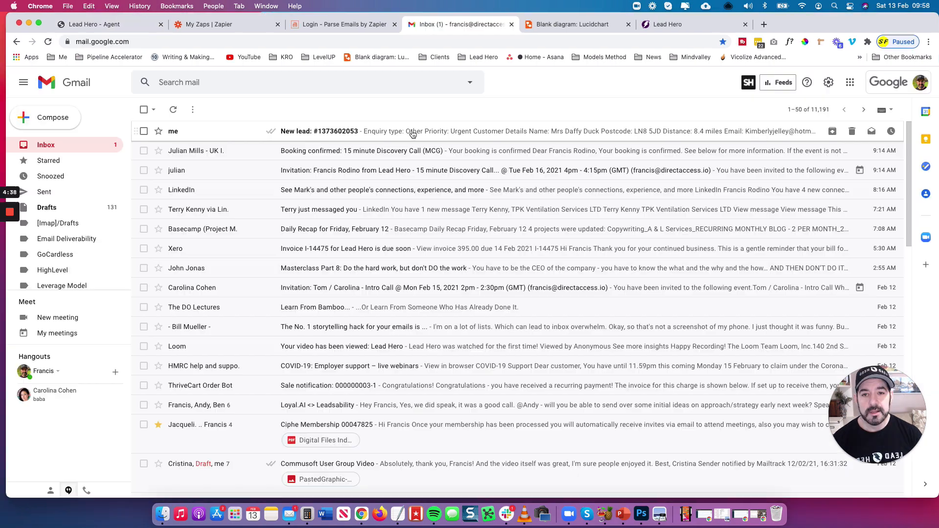
# Open the received new lead email in the Gmail inbox and review its customer details
pyautogui.click(387, 134)
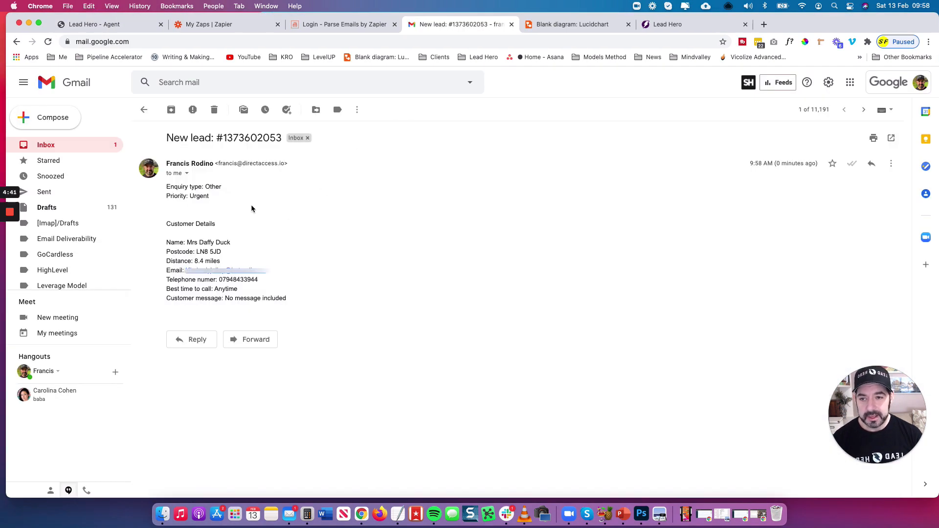
pyautogui.click(205, 242)
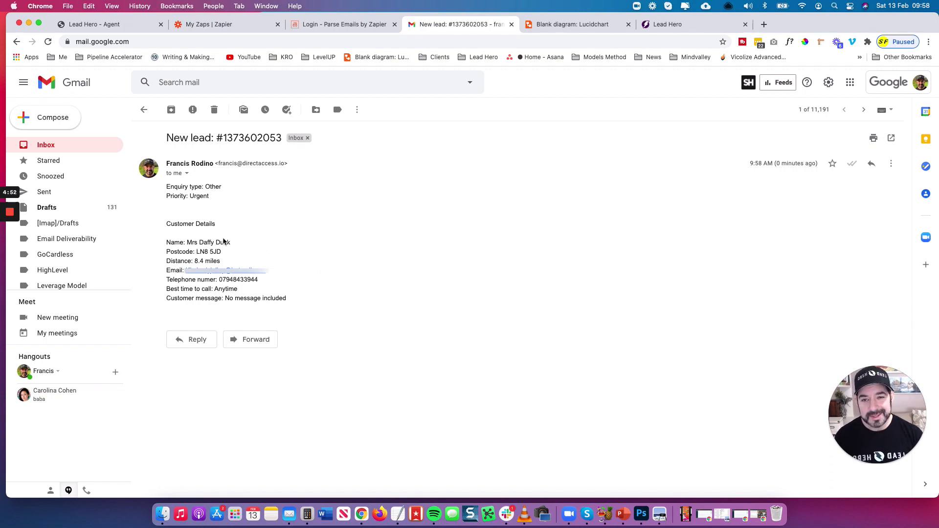
pyautogui.moveTo(12, 211)
pyautogui.click(10, 252)
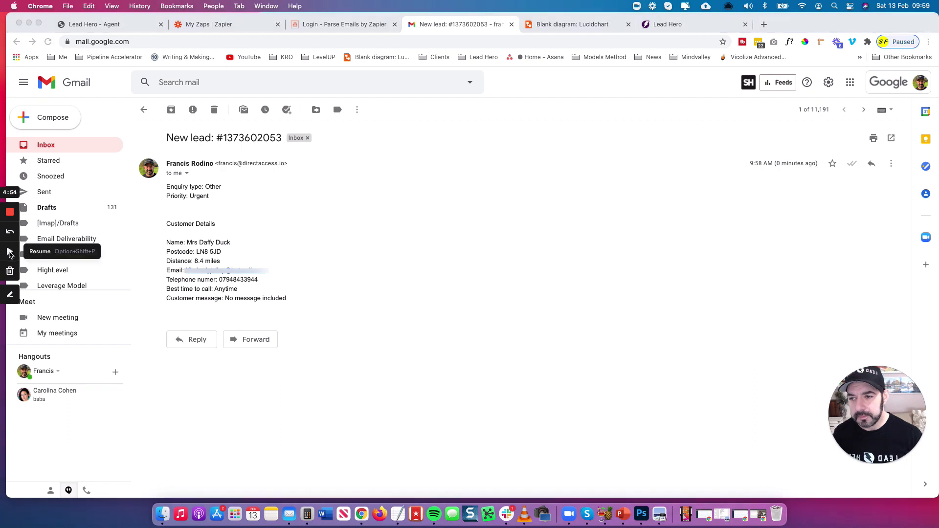
pyautogui.click(10, 253)
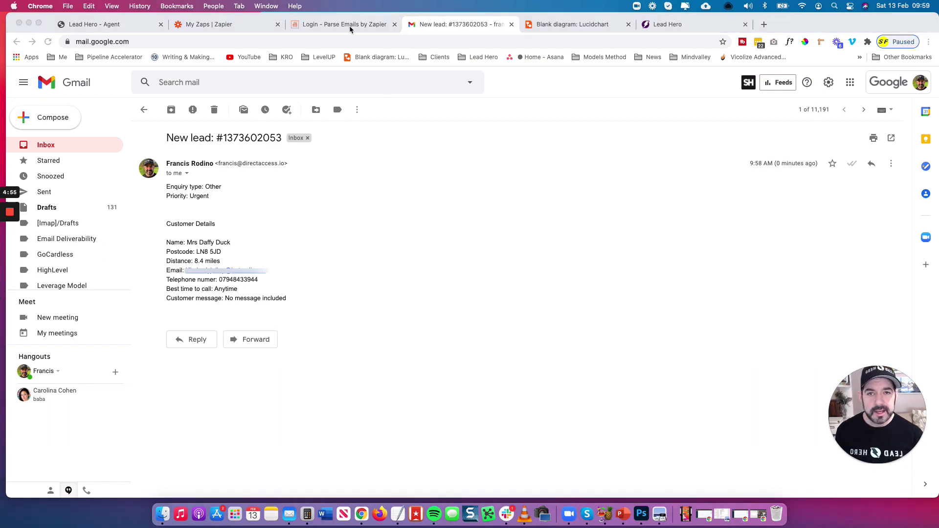
# Log in to Email Parser by Zapier with the Zapier account and authorize Parser to access its profile information
pyautogui.click(350, 27)
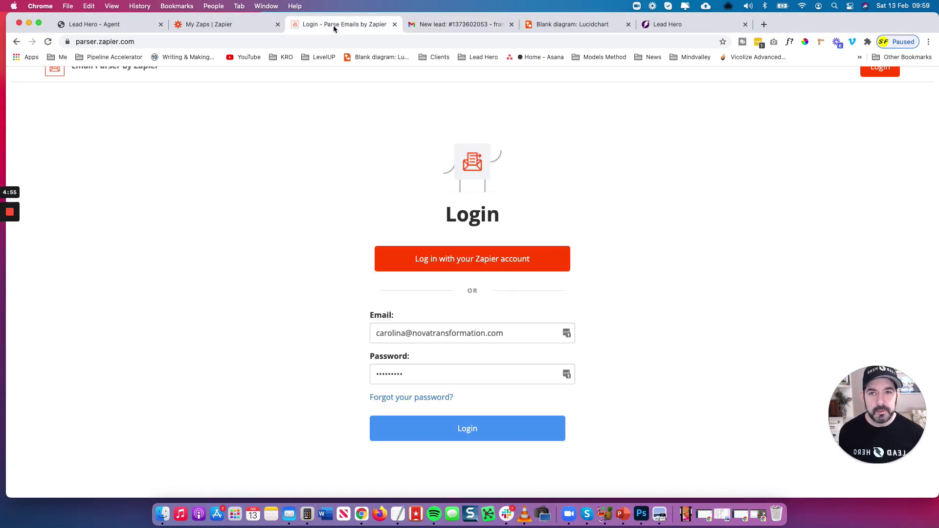
pyautogui.click(237, 27)
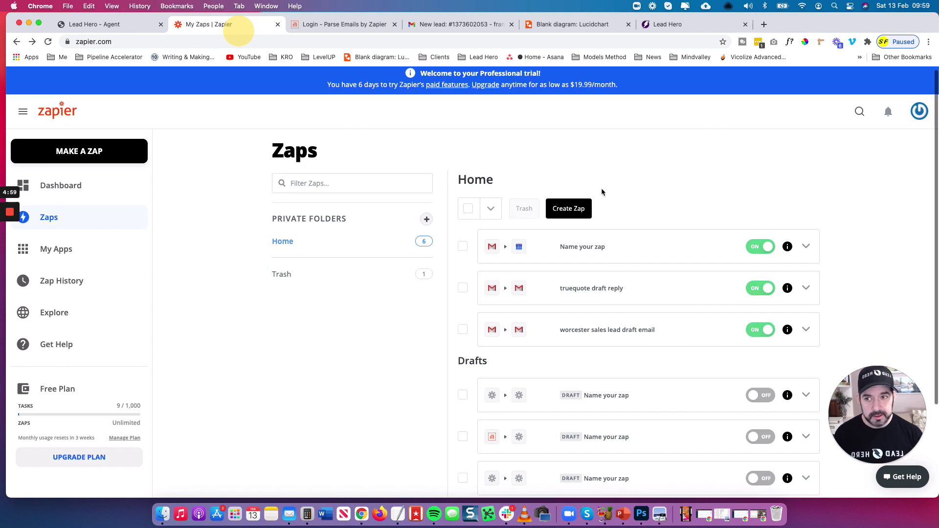
pyautogui.click(334, 27)
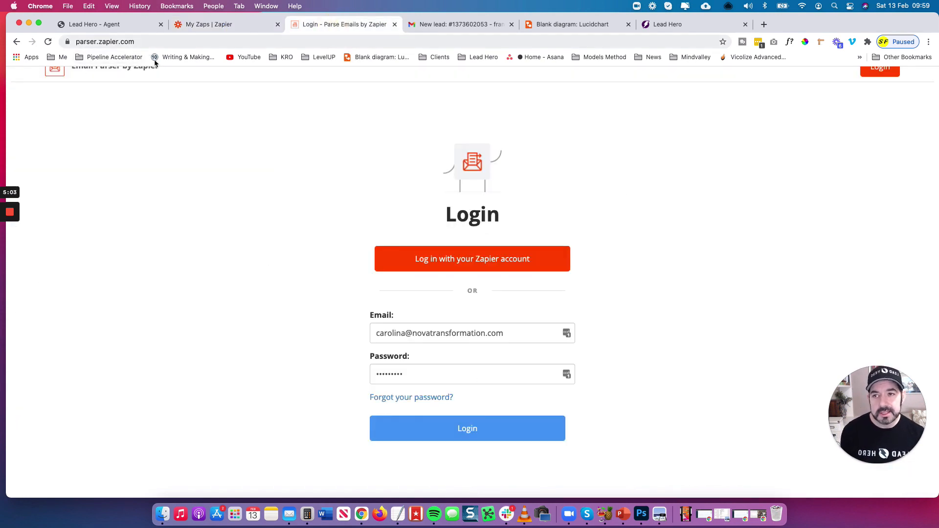
pyautogui.scroll(1, 196, 192)
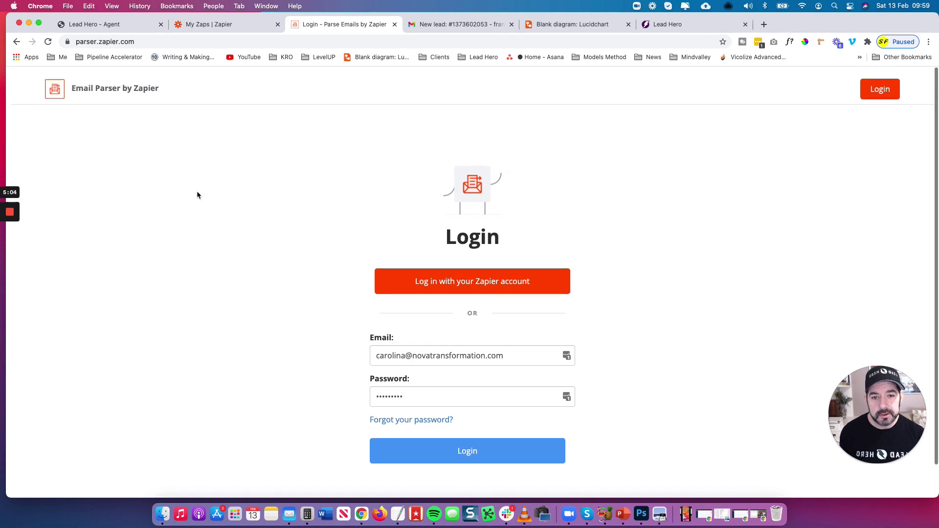
pyautogui.click(490, 279)
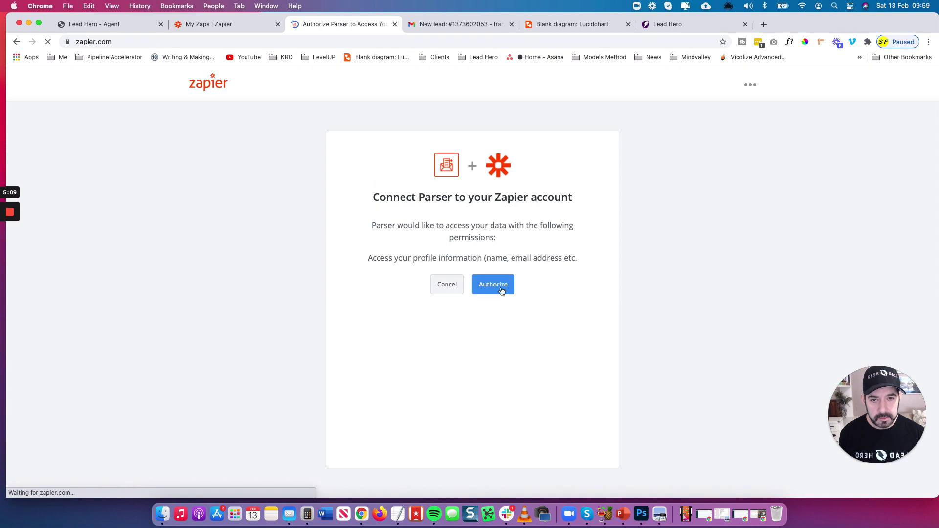
pyautogui.click(493, 286)
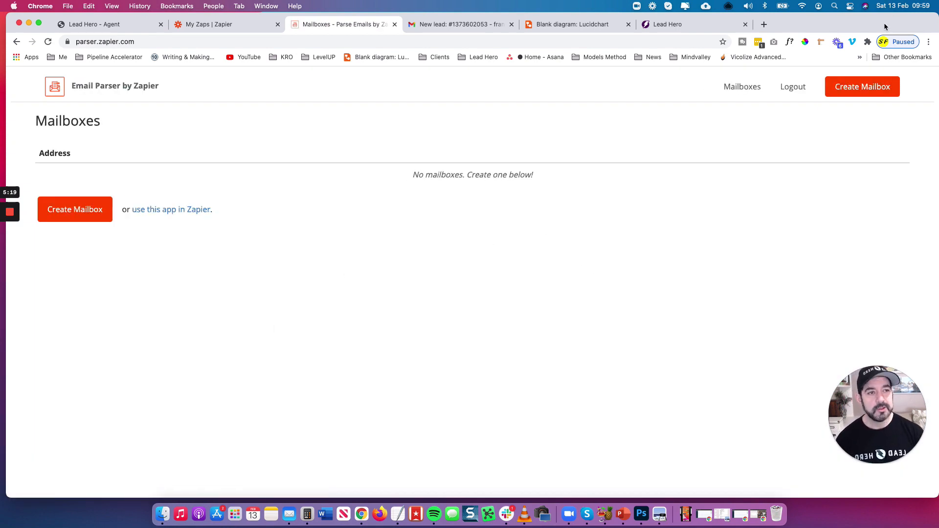
# Create a new parser mailbox and skip waiting for its first email to open the address and template settings
pyautogui.moveTo(884, 27); pyautogui.dragTo(881, 27)
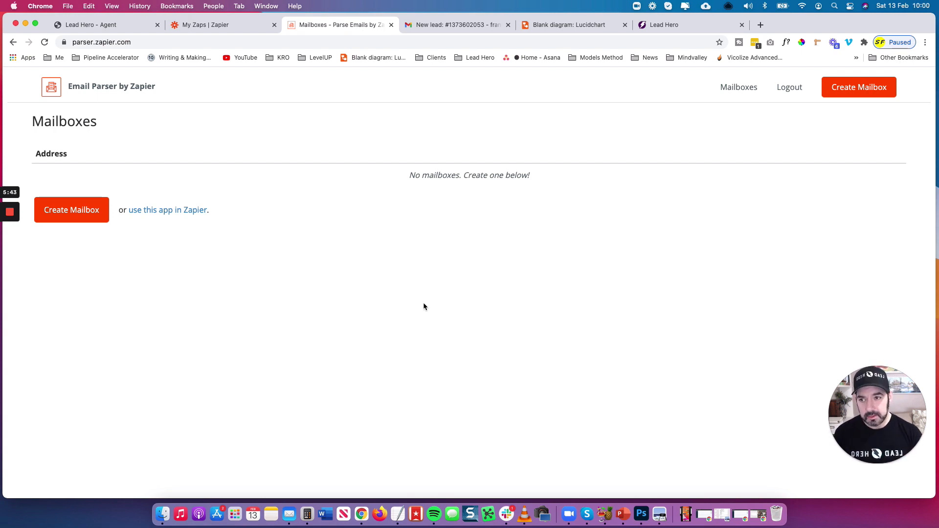
pyautogui.click(73, 210)
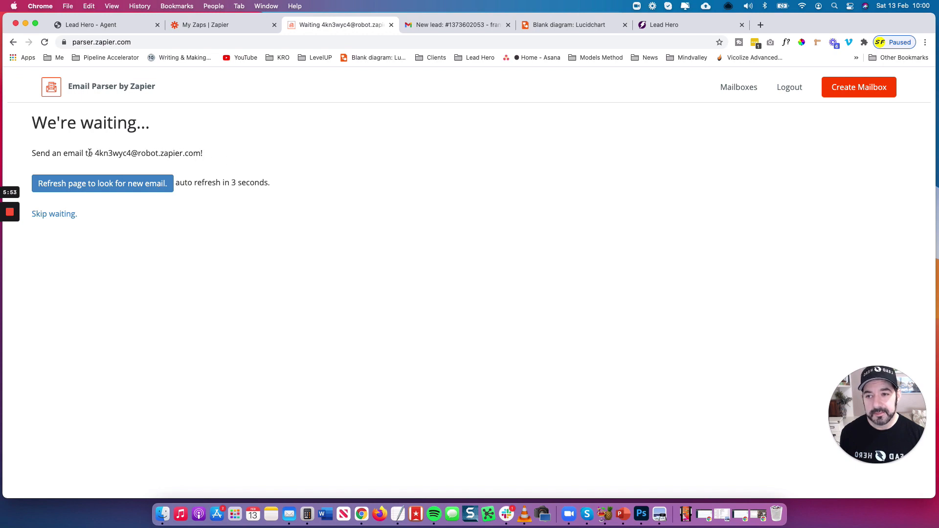
pyautogui.moveTo(94, 154); pyautogui.dragTo(209, 166)
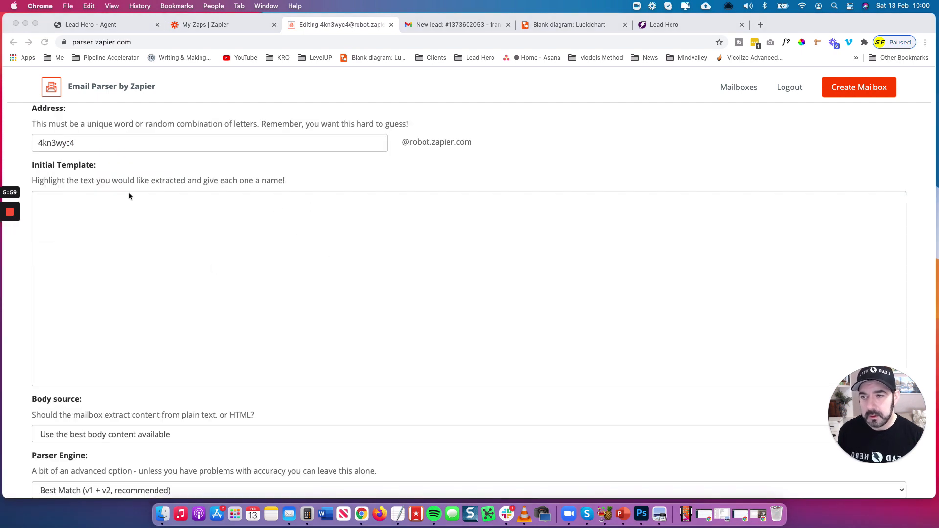
# Try to save the mailbox with "_worchester" appended to its generated address
pyautogui.click(83, 143)
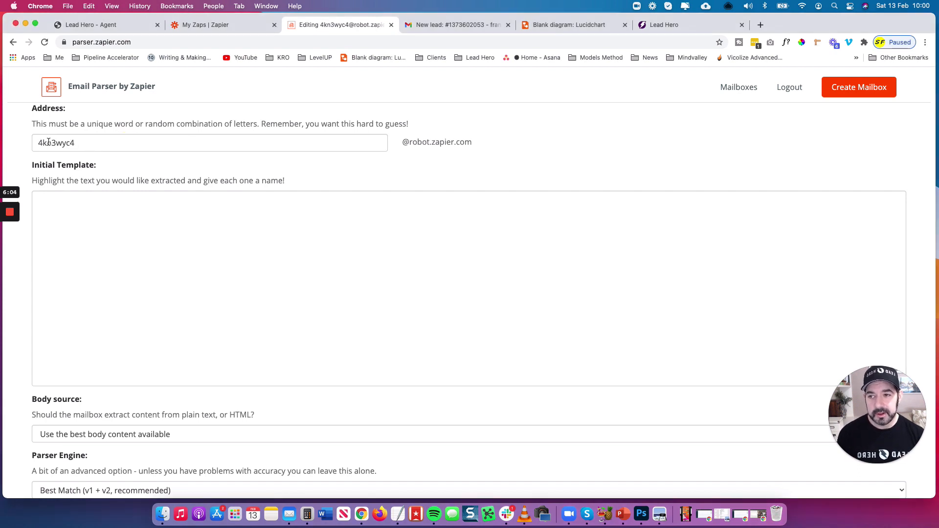
pyautogui.click(76, 144)
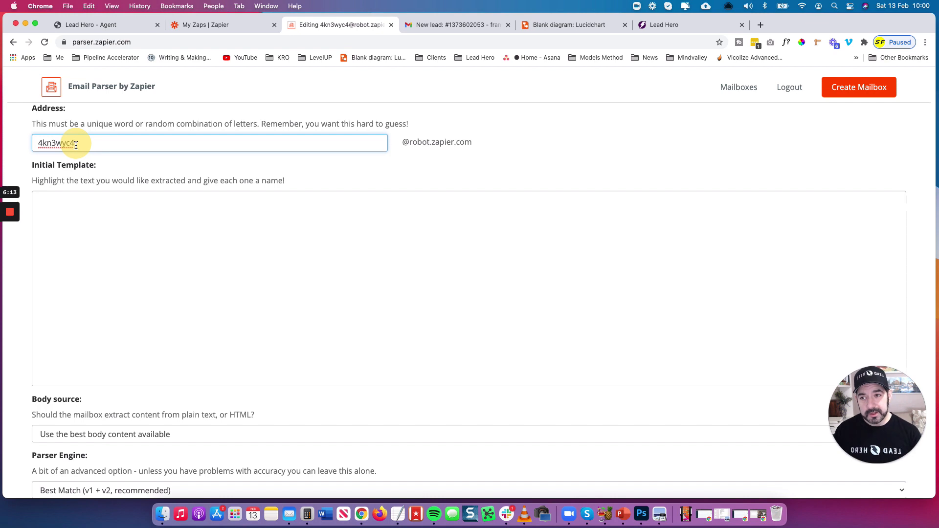
pyautogui.write('_')
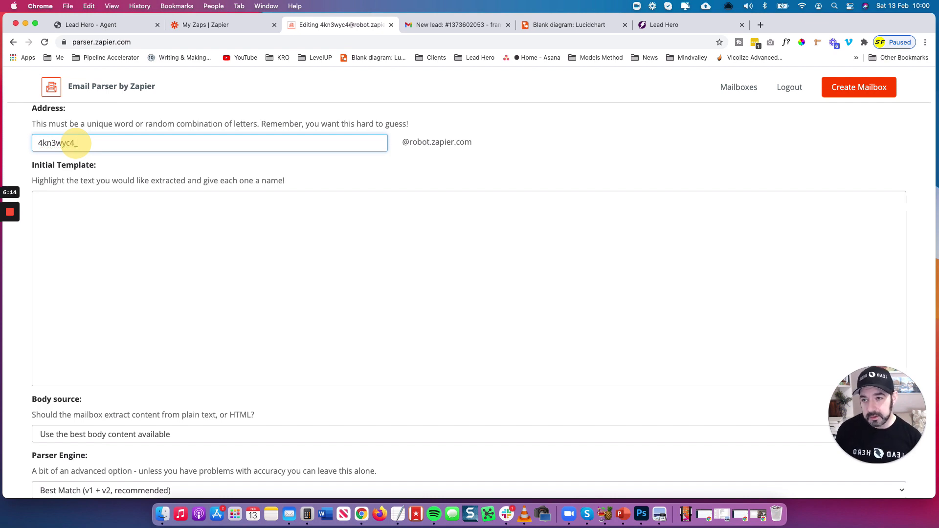
pyautogui.write('w')
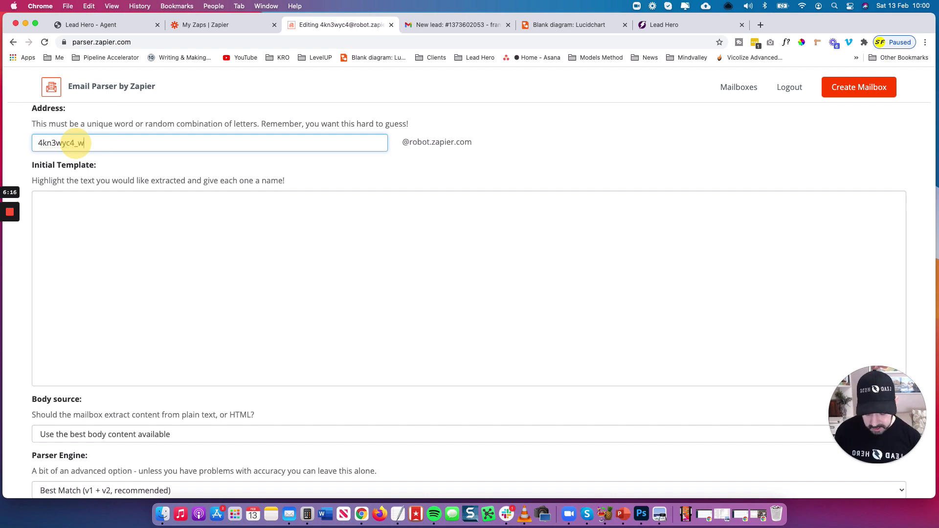
pyautogui.write('orchester')
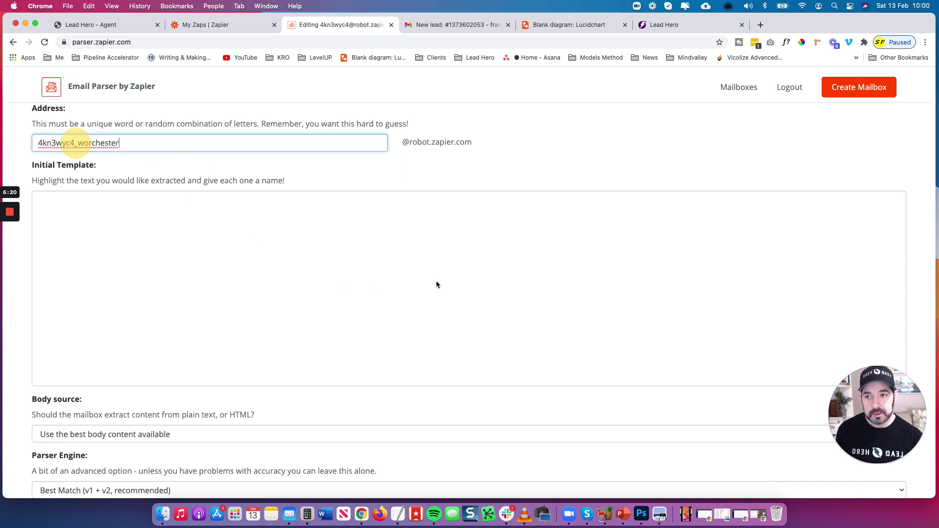
pyautogui.click(271, 206)
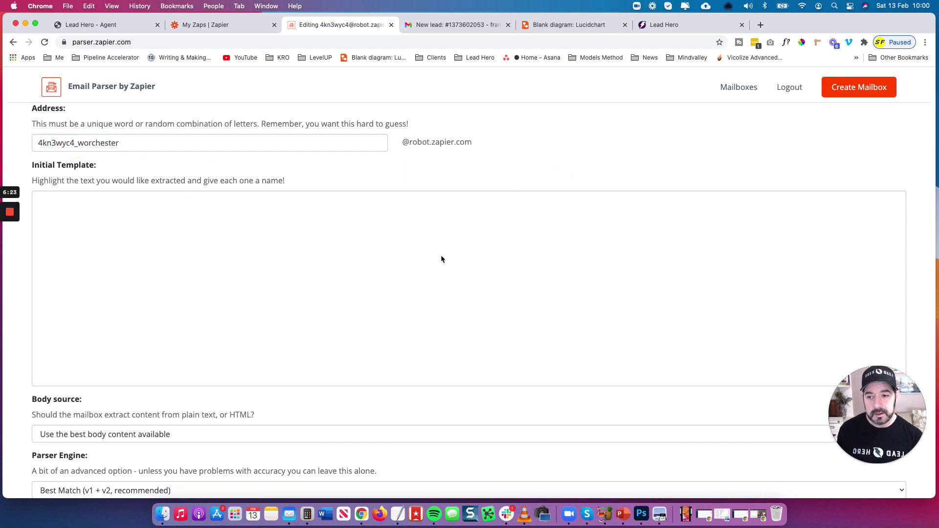
pyautogui.scroll(-1, 441, 259)
pyautogui.scroll(-2, 196, 215)
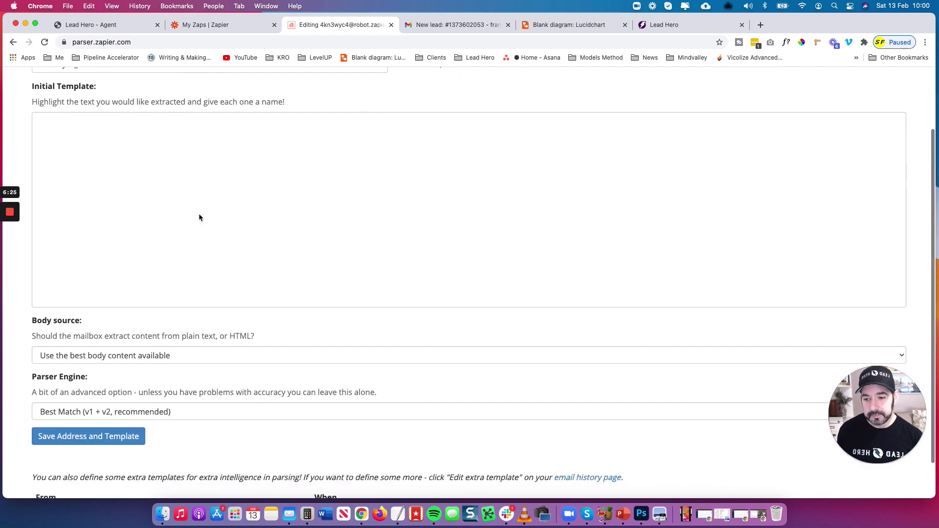
pyautogui.scroll(-1, 199, 217)
pyautogui.click(102, 426)
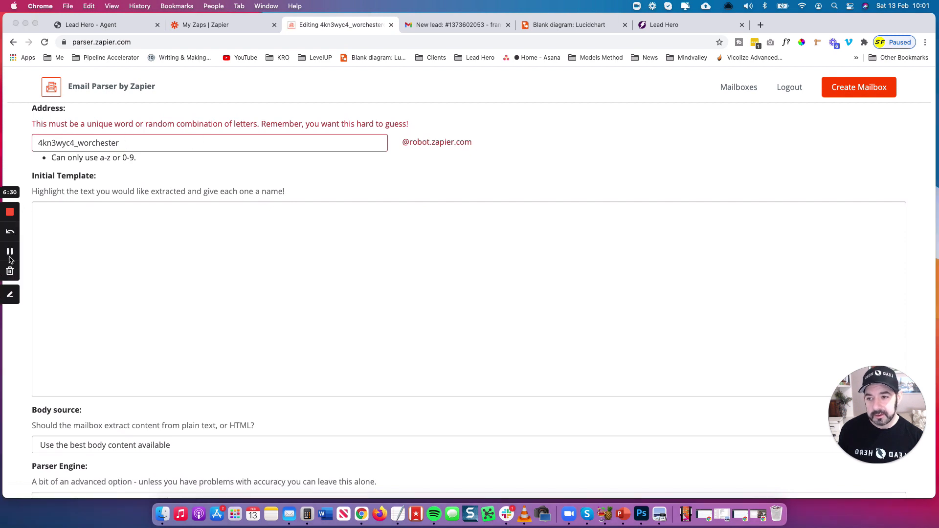
# Change the mailbox address ending to "worcester" without the underscore and save the address and template
pyautogui.click(10, 259)
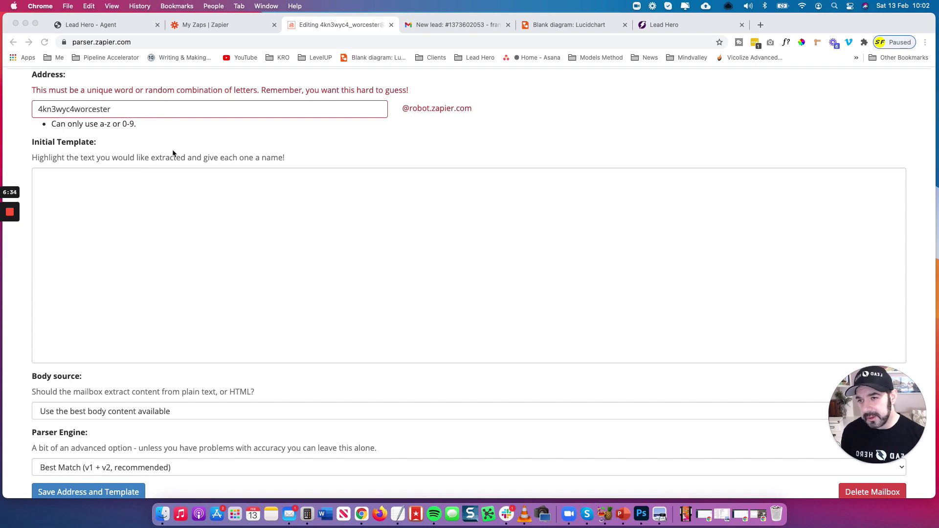
pyautogui.click(75, 108)
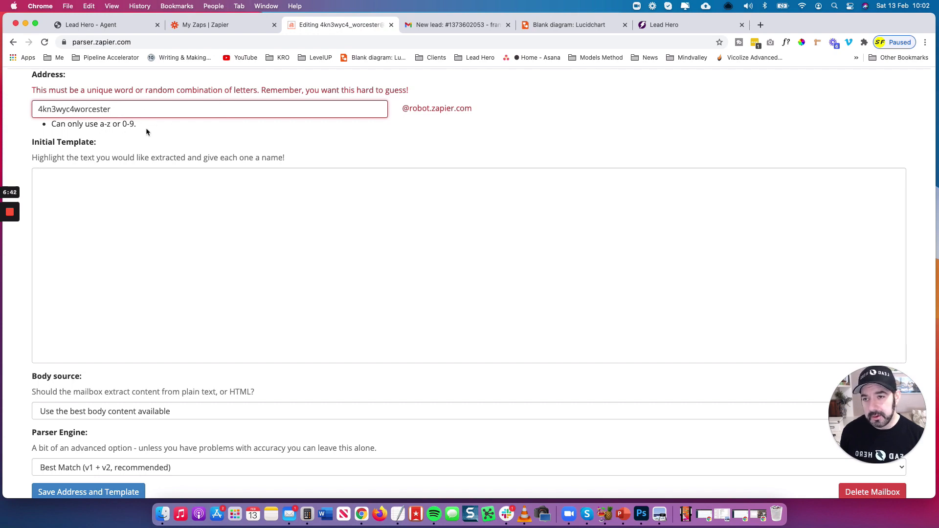
pyautogui.scroll(-3, 160, 316)
pyautogui.click(94, 394)
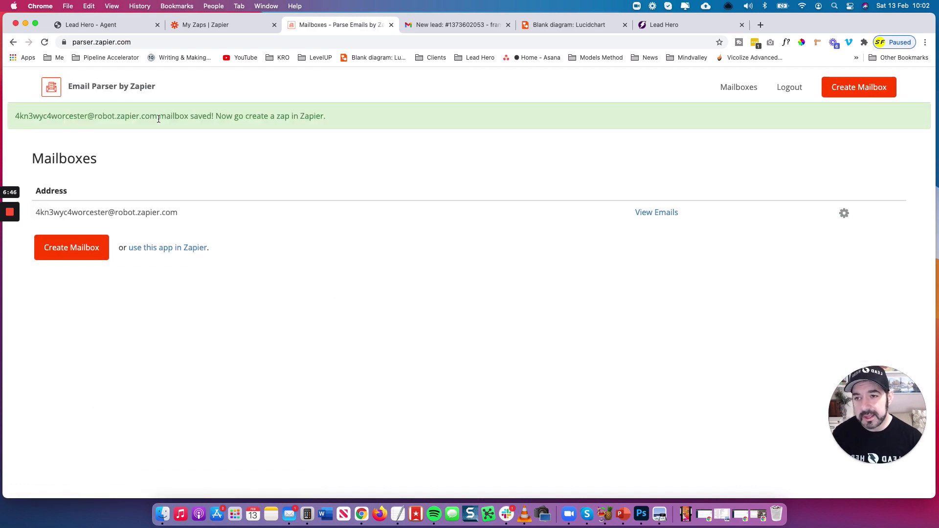
# Copy the saved Worcester mailbox's full email address from the Mailboxes page
pyautogui.moveTo(14, 117); pyautogui.dragTo(156, 118)
pyautogui.click(155, 118)
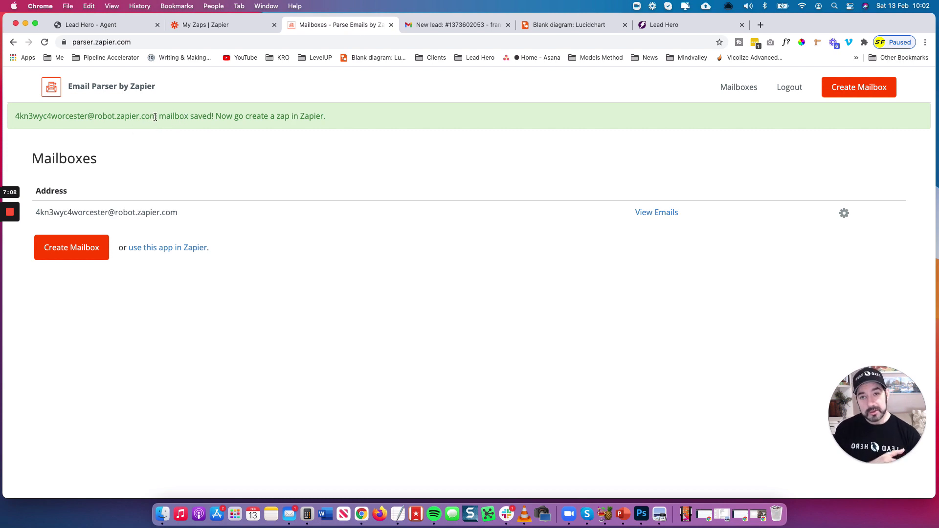
pyautogui.moveTo(157, 116); pyautogui.dragTo(15, 116)
pyautogui.press('super+c')
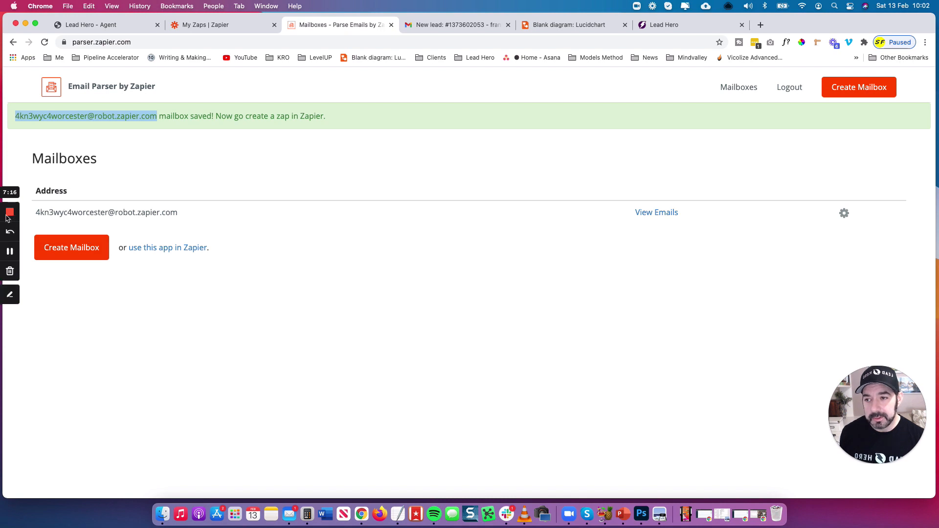
pyautogui.click(10, 252)
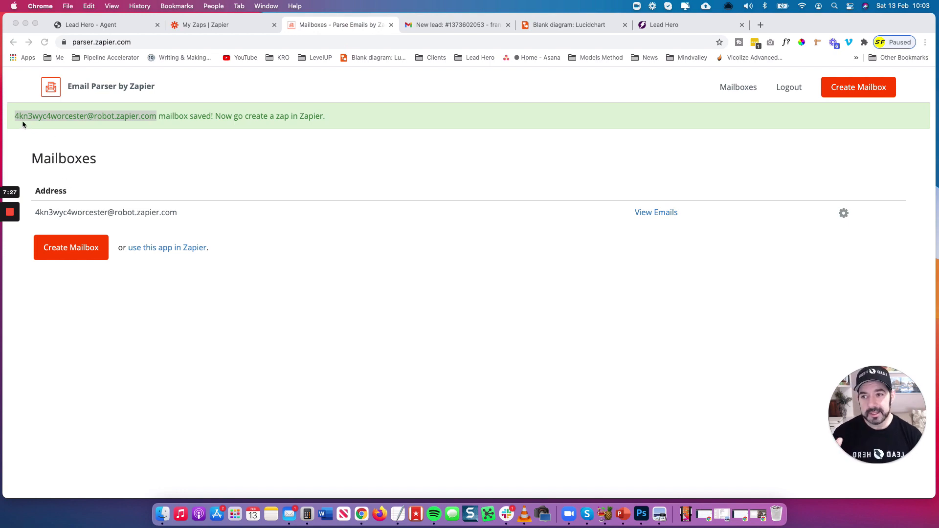
# Start forwarding the new lead email from Gmail, with the copied parser mailbox address as its recipient
pyautogui.click(468, 26)
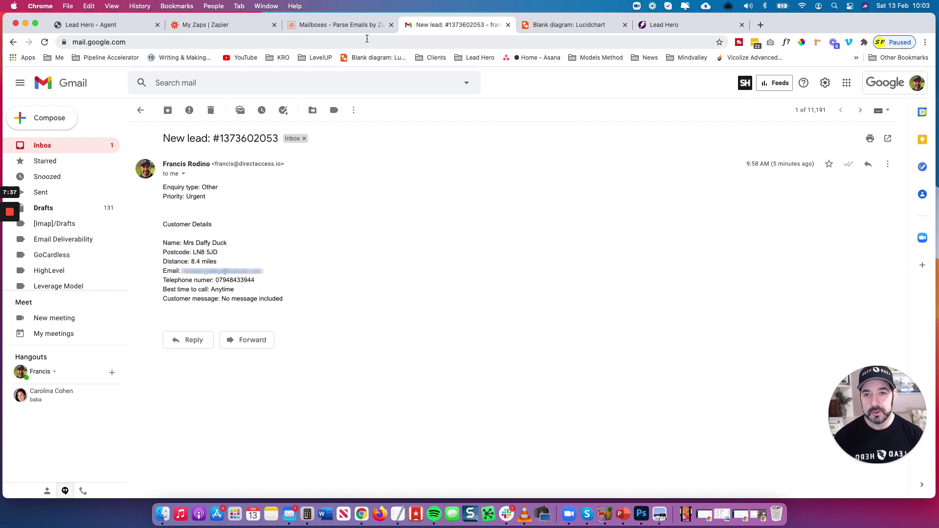
pyautogui.click(352, 25)
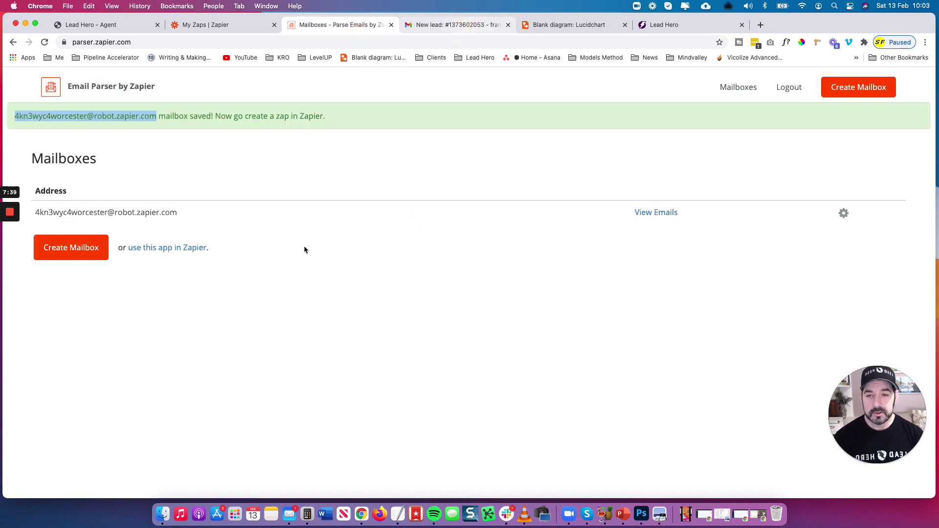
pyautogui.click(469, 25)
pyautogui.click(890, 167)
pyautogui.click(826, 195)
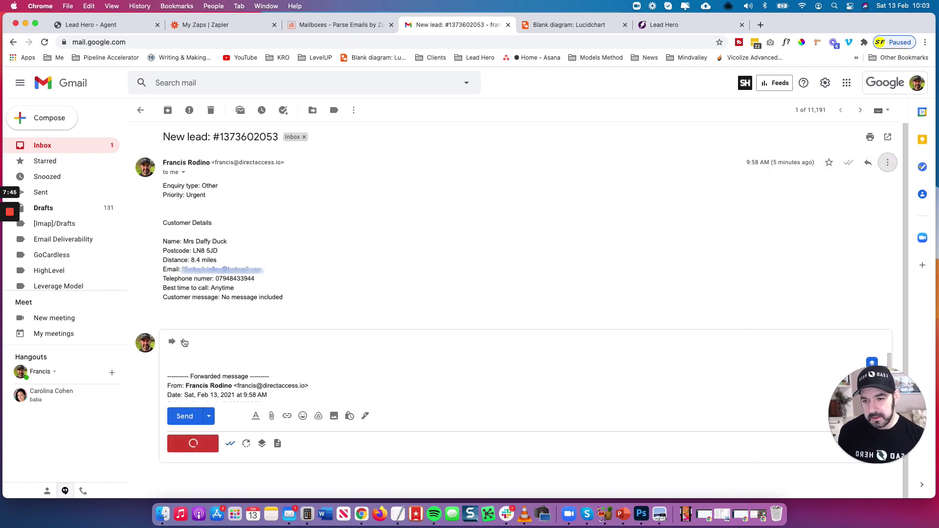
pyautogui.click(199, 339)
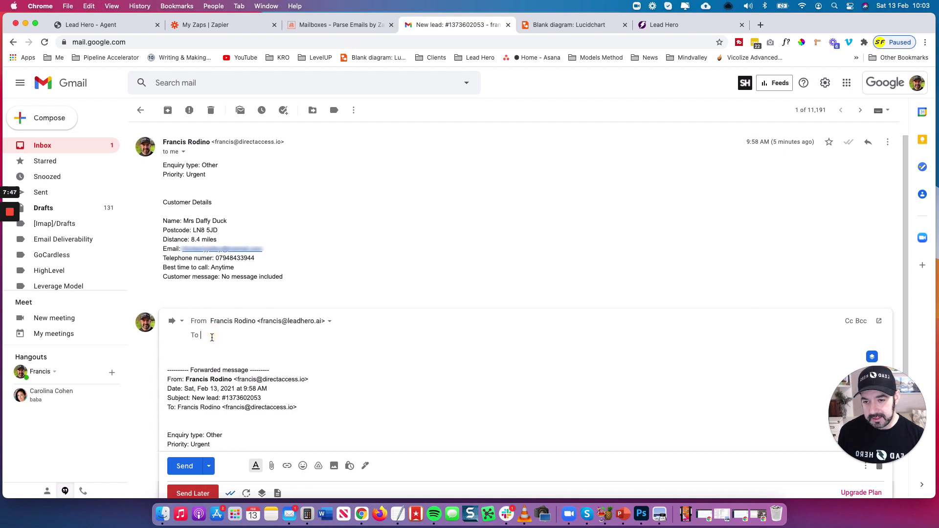
pyautogui.press('super+v')
pyautogui.click(250, 370)
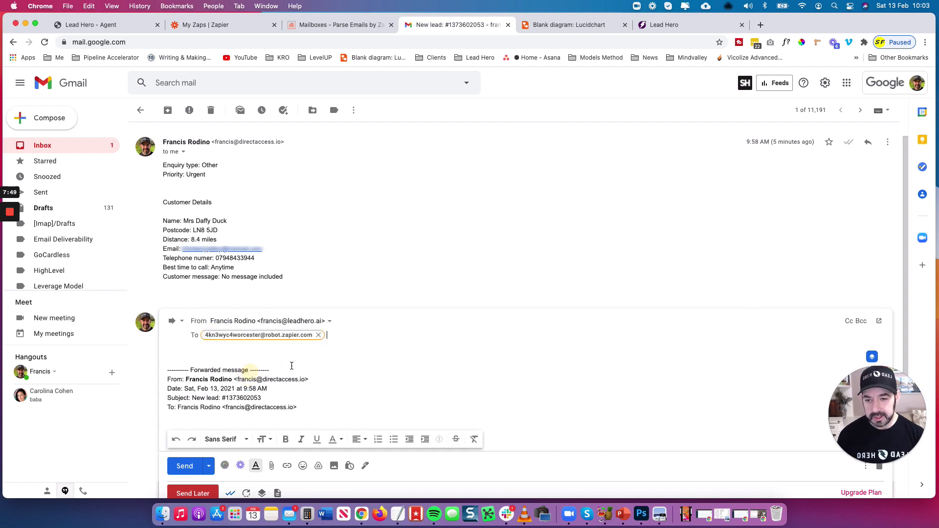
# Delete the forwarded-message header from the draft's body and remove the "Fwd:" prefix from its subject
pyautogui.moveTo(169, 355); pyautogui.dragTo(171, 300)
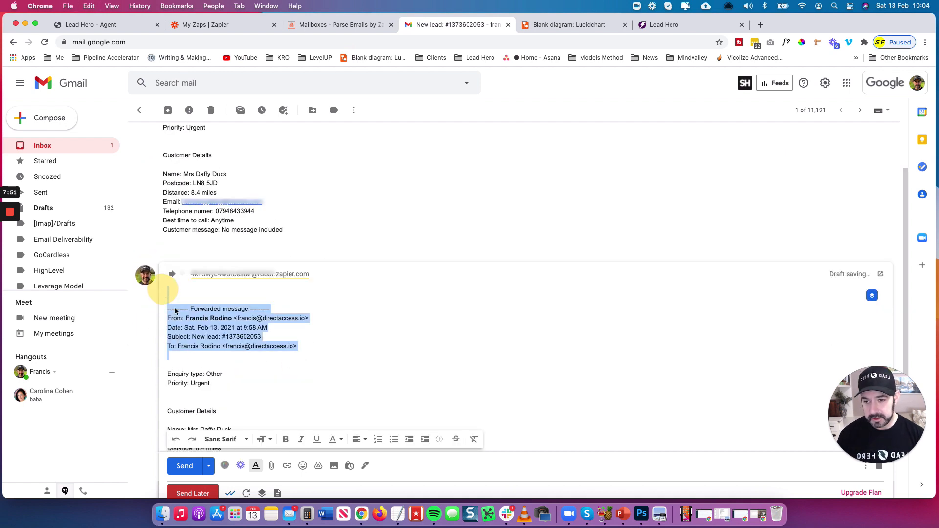
pyautogui.press('BackSpace')
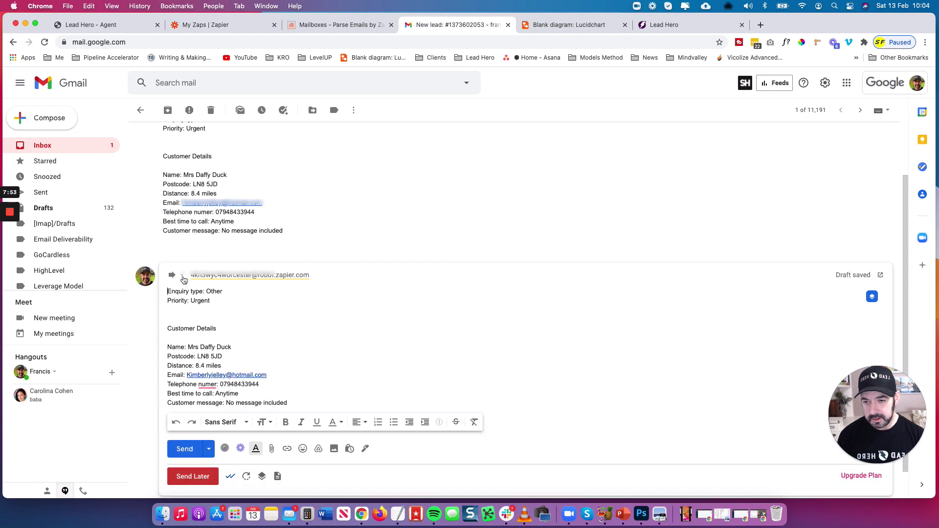
pyautogui.click(183, 277)
pyautogui.click(207, 331)
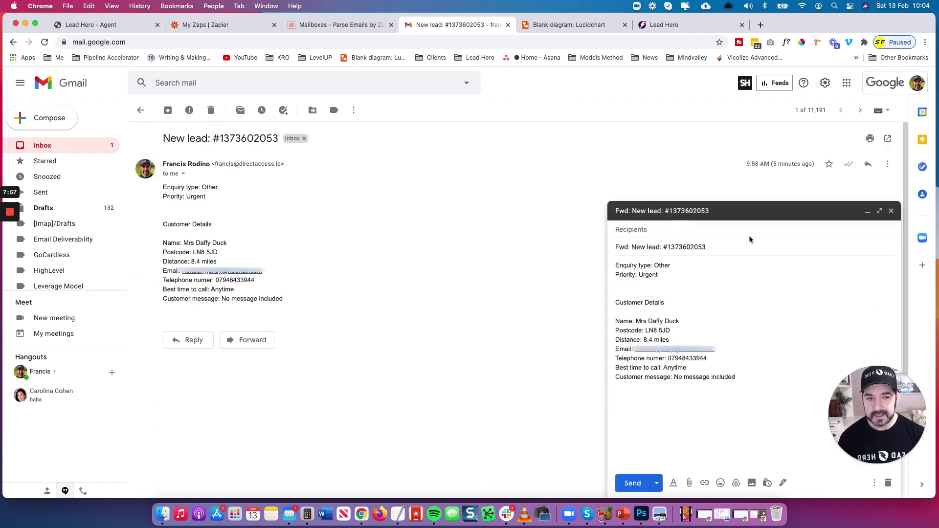
pyautogui.click(633, 250)
pyautogui.click(620, 248)
pyautogui.moveTo(633, 247); pyautogui.dragTo(615, 247)
pyautogui.press('BackSpace')
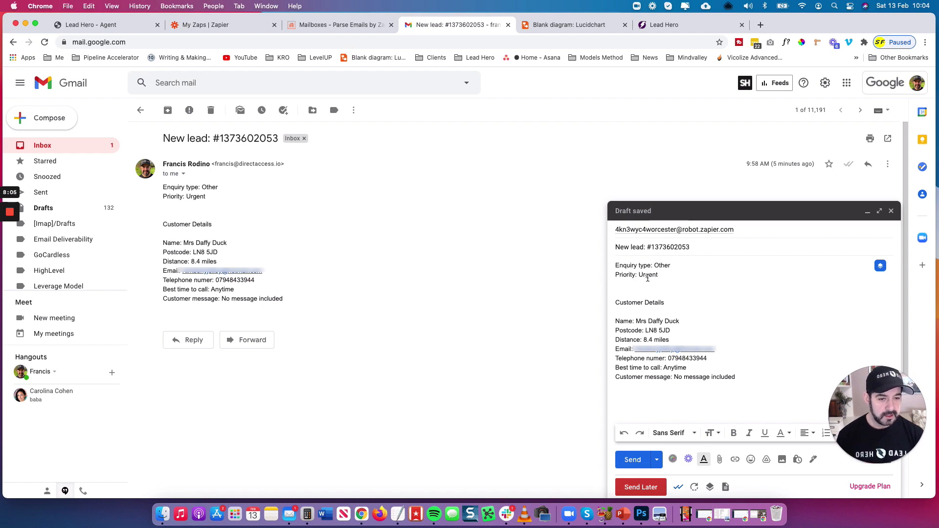
# Send the cleaned-up lead email to the parser mailbox and return to the Email Parser Mailboxes page
pyautogui.click(732, 275)
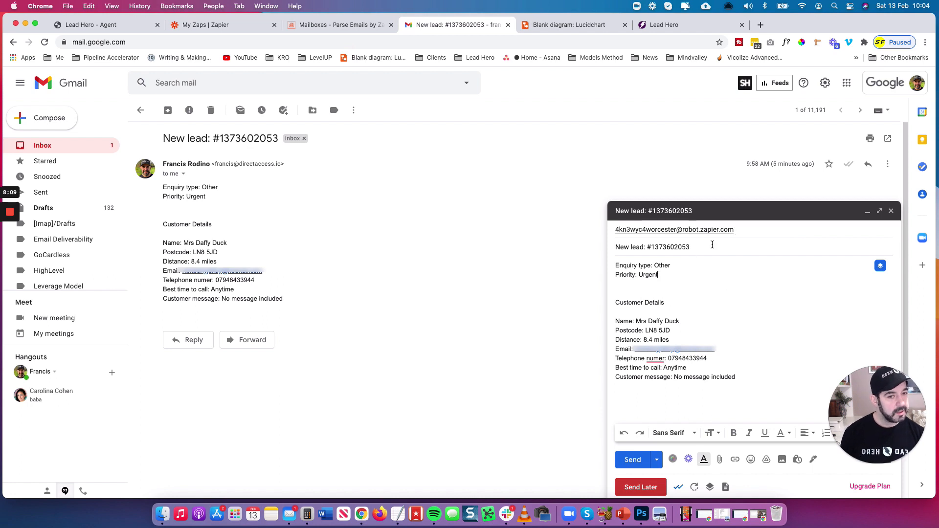
pyautogui.click(637, 463)
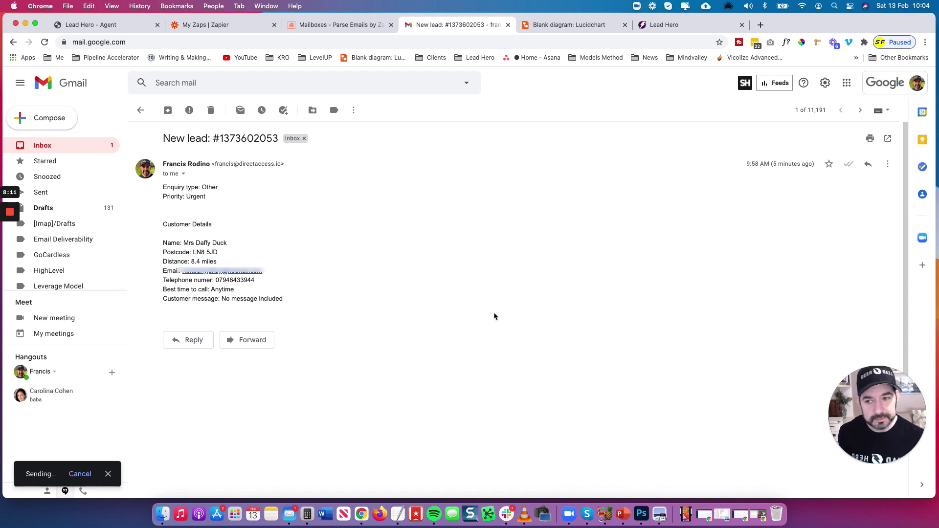
pyautogui.click(340, 25)
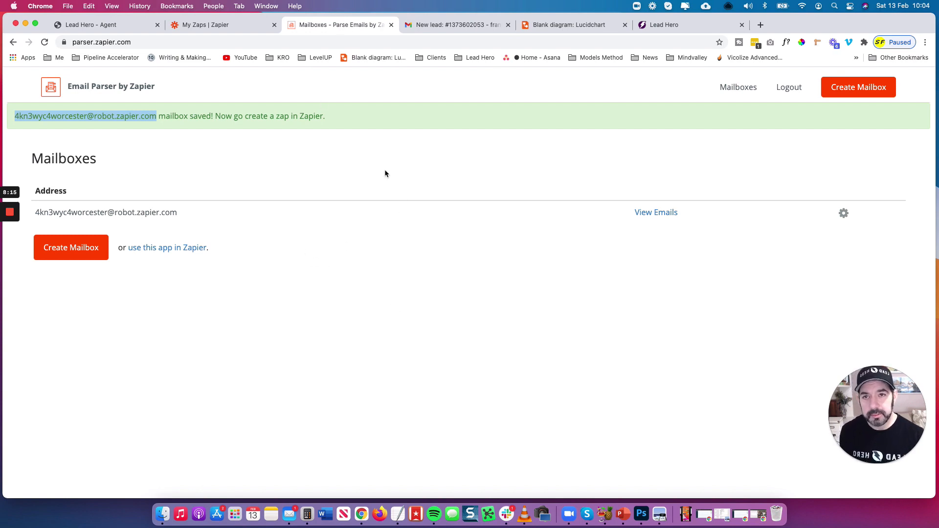
# Open the Worcester mailbox's email history and examine the original content of the received lead email
pyautogui.click(524, 227)
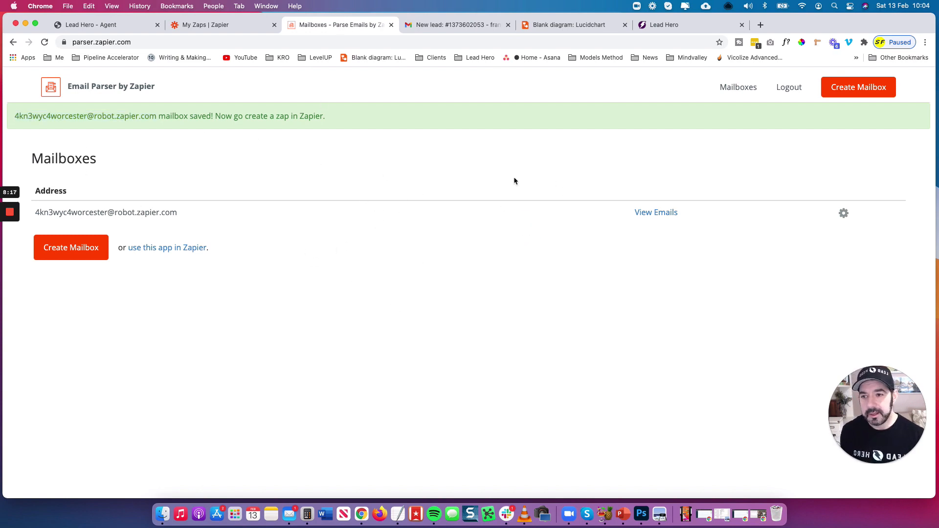
pyautogui.click(652, 215)
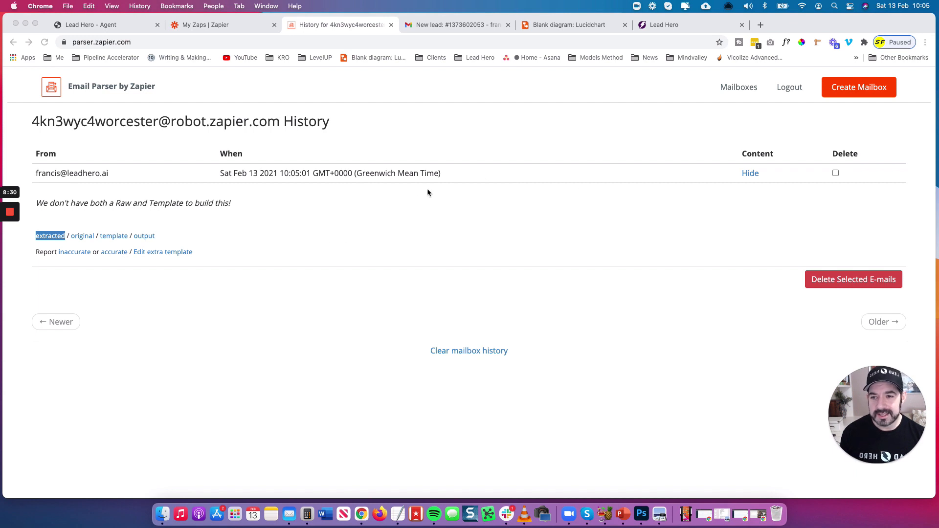
pyautogui.moveTo(10, 249)
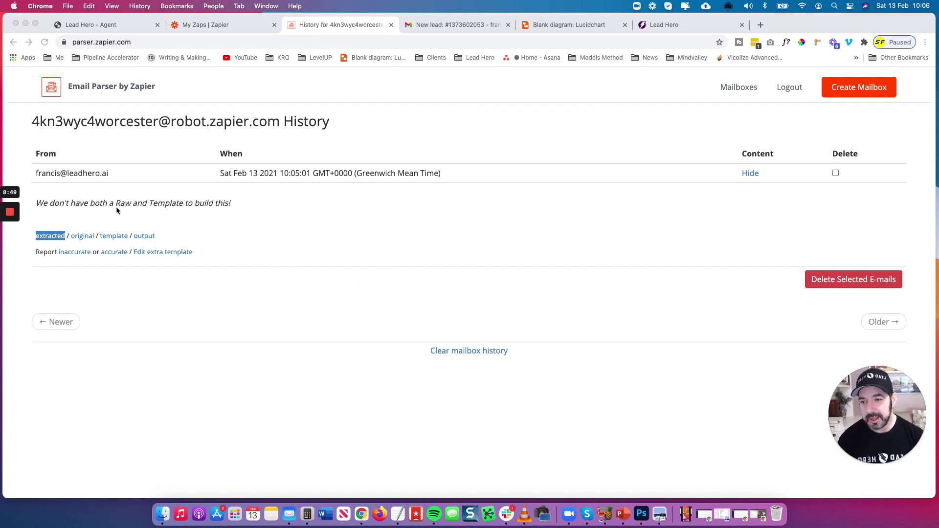
pyautogui.click(82, 236)
pyautogui.moveTo(36, 203); pyautogui.dragTo(101, 225)
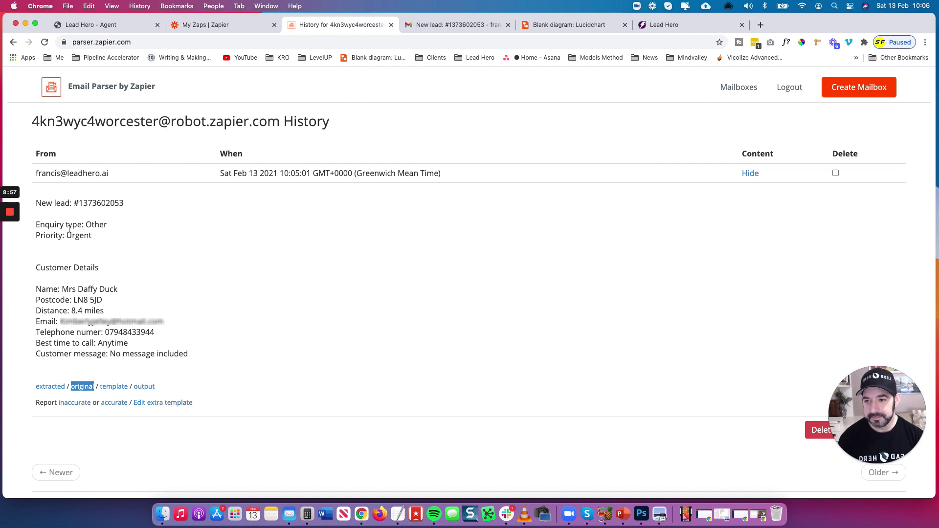
pyautogui.click(8, 253)
pyautogui.click(9, 253)
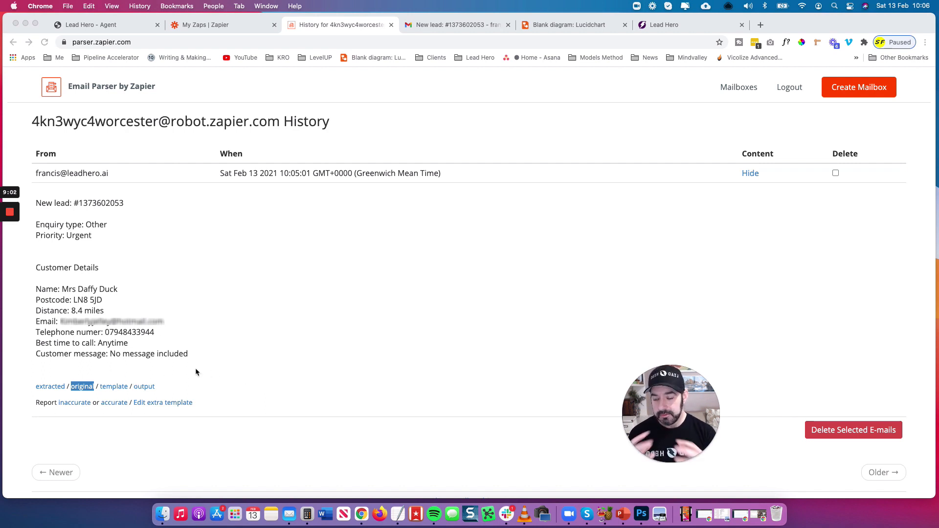
# Check the received email's template view and open the mailbox editor from there to create a template
pyautogui.click(215, 346)
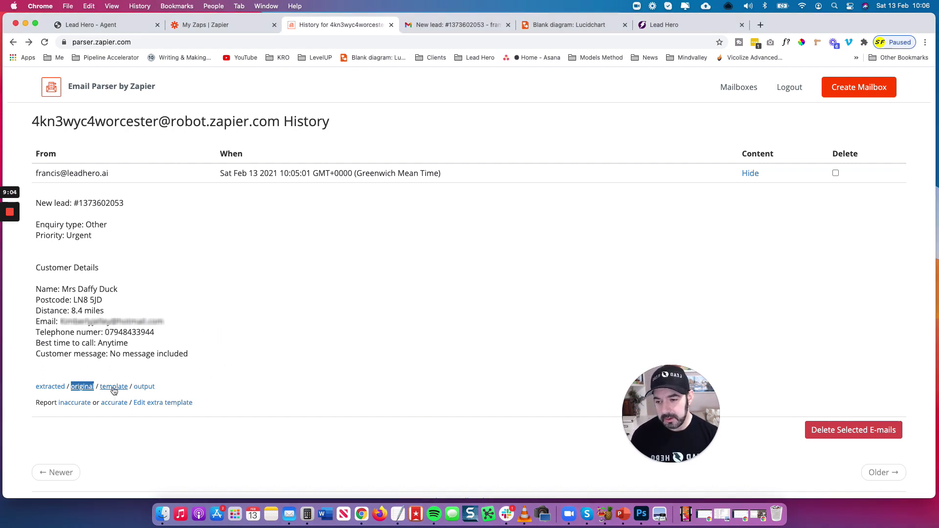
pyautogui.click(113, 387)
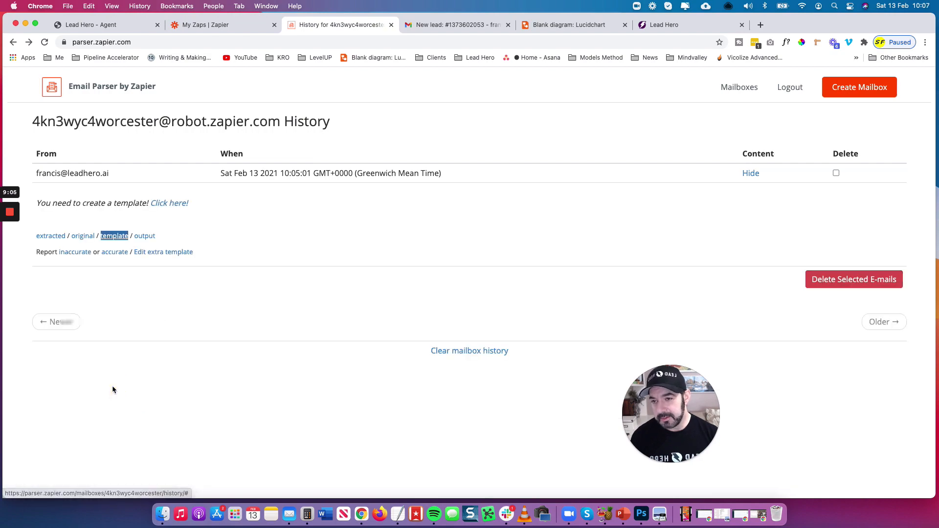
pyautogui.click(172, 203)
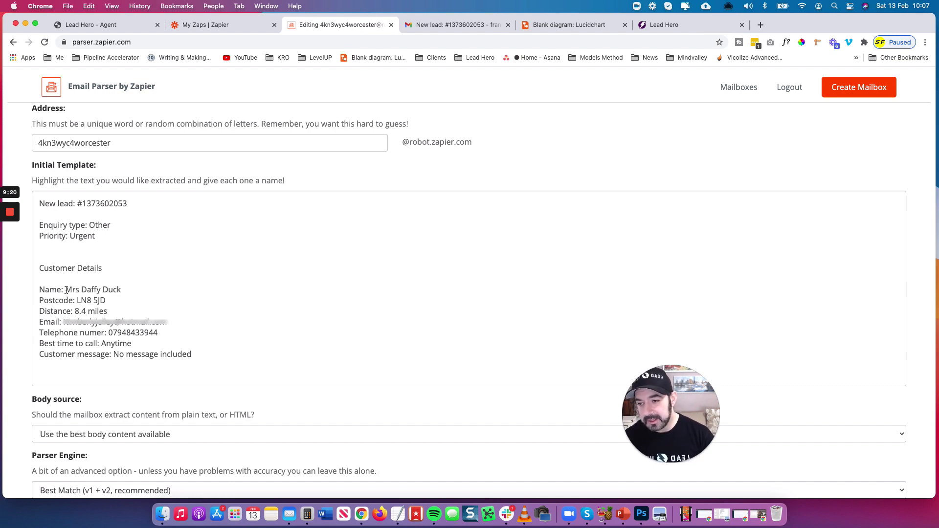
# Mark the customer's name, without the title, in the initial template as a field named "Full Name"
pyautogui.moveTo(65, 289); pyautogui.dragTo(122, 291)
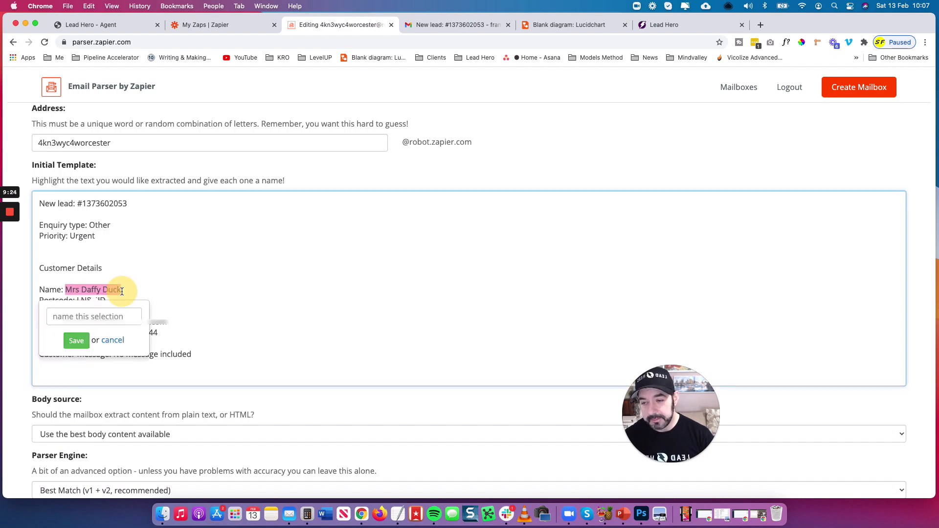
pyautogui.click(112, 341)
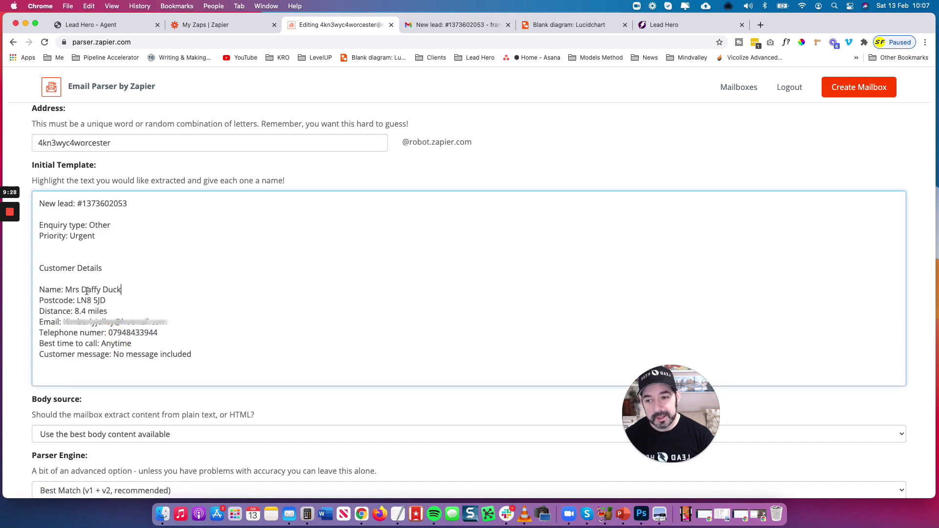
pyautogui.moveTo(81, 289); pyautogui.dragTo(120, 290)
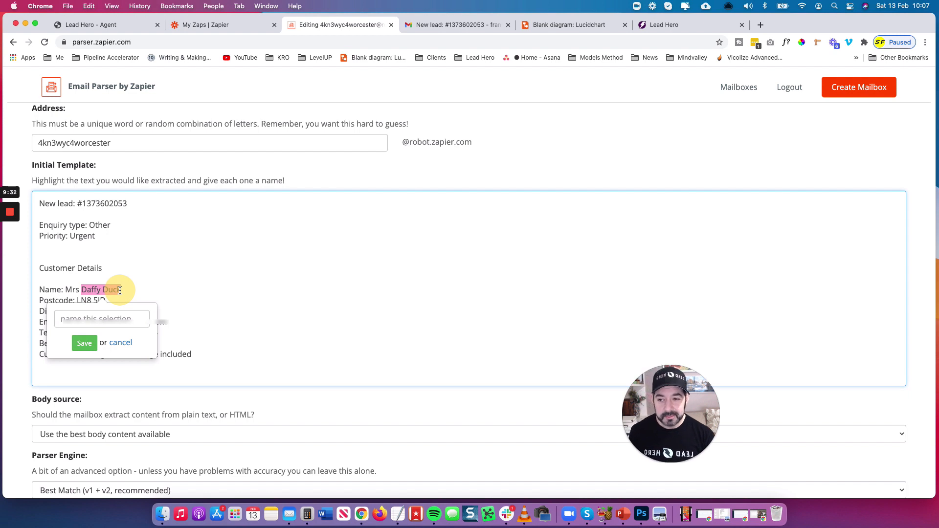
pyautogui.click(91, 319)
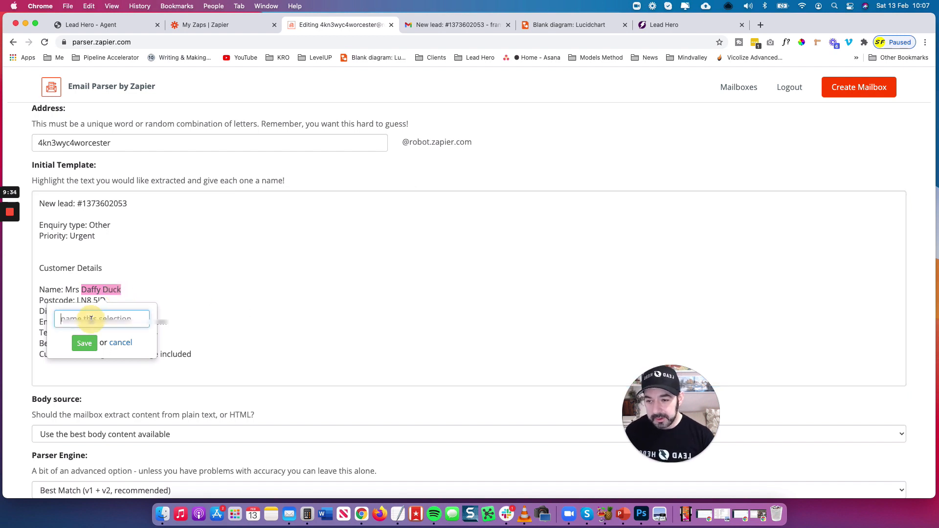
pyautogui.write('P')
pyautogui.write('ull Name')
pyautogui.click(84, 343)
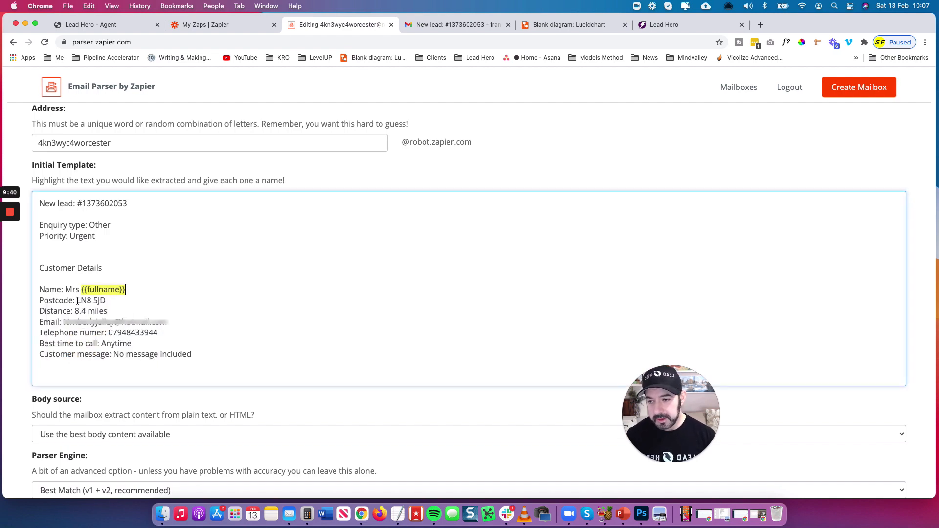
# Mark the postcode value in the initial template as a field named "Post Code"
pyautogui.moveTo(77, 300); pyautogui.dragTo(108, 301)
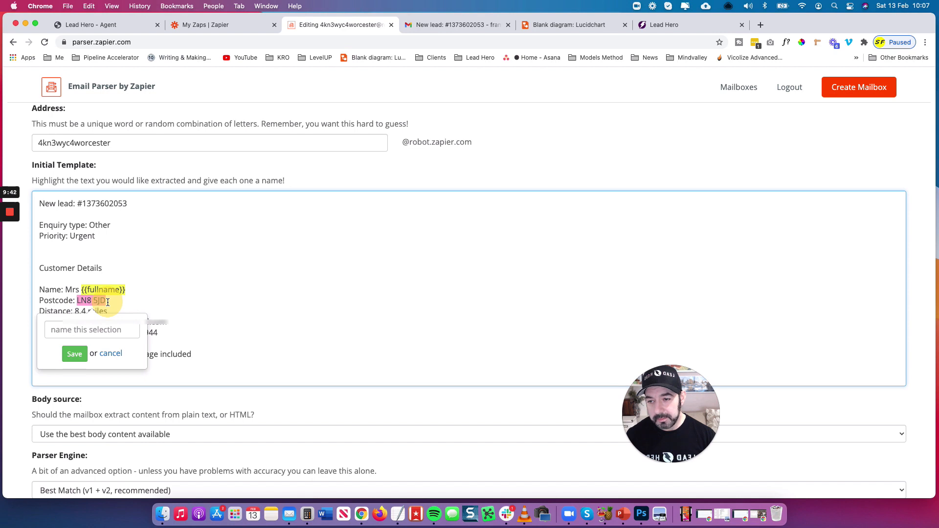
pyautogui.click(99, 333)
pyautogui.write('Post Code')
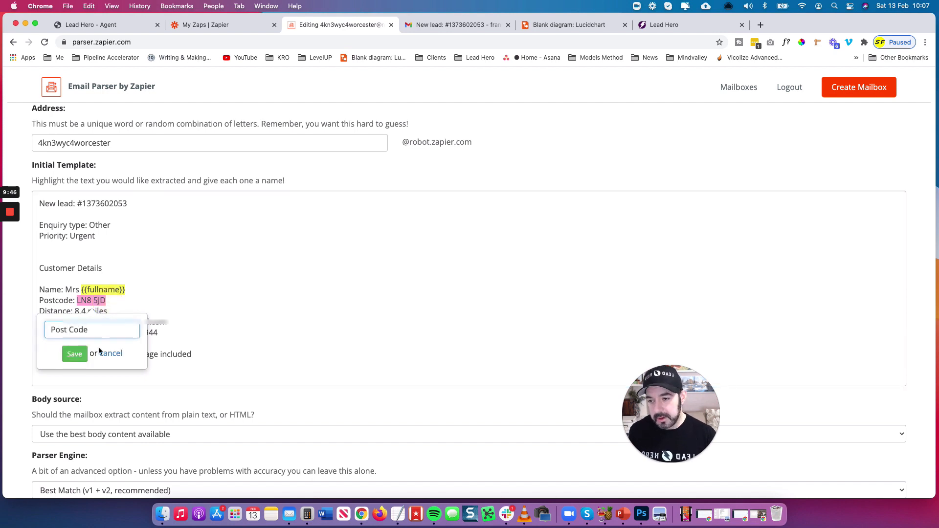
pyautogui.click(78, 353)
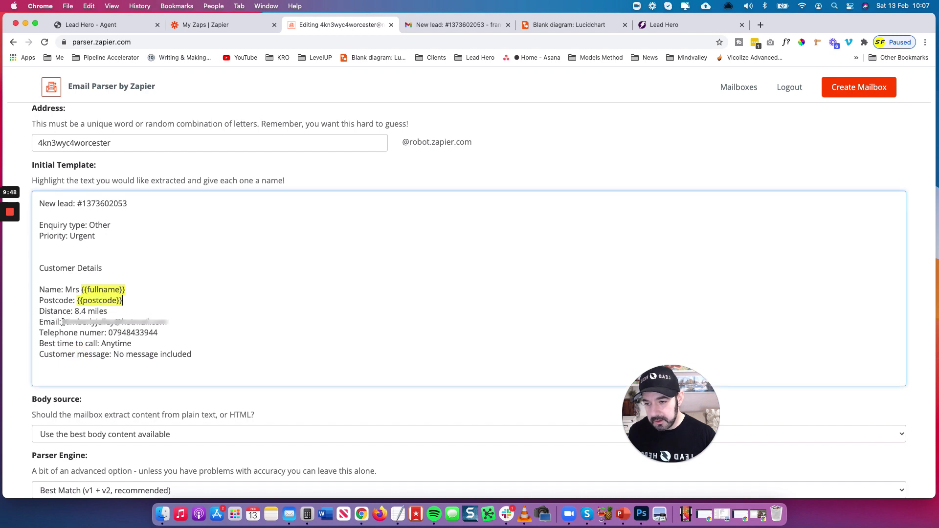
# Mark the email address and the telephone number in the initial template as fields named "Email" and "Phone"
pyautogui.moveTo(63, 321); pyautogui.dragTo(166, 326)
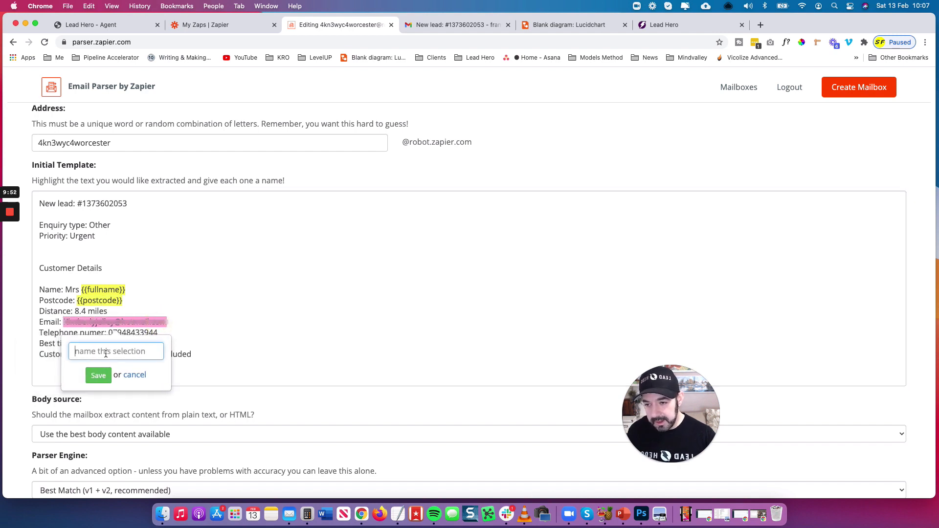
pyautogui.write('Ema')
pyautogui.click(98, 375)
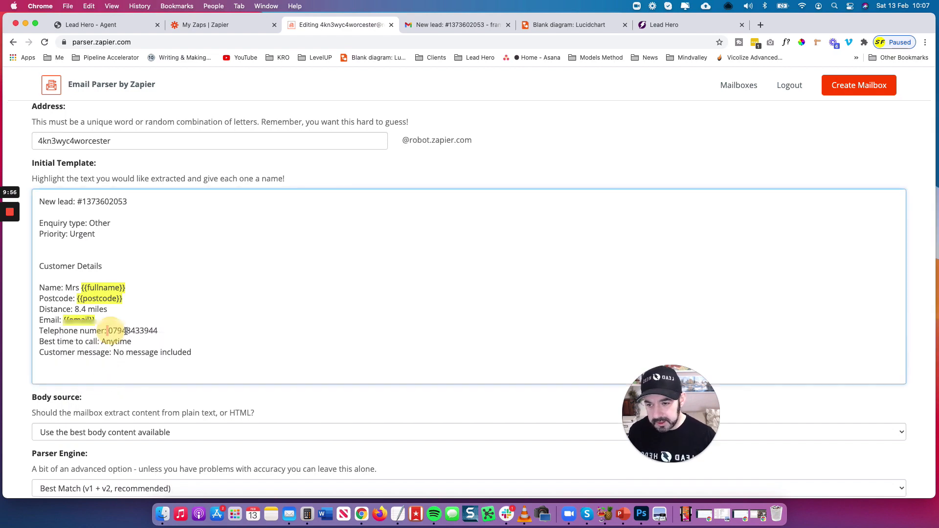
pyautogui.moveTo(120, 331); pyautogui.dragTo(158, 331)
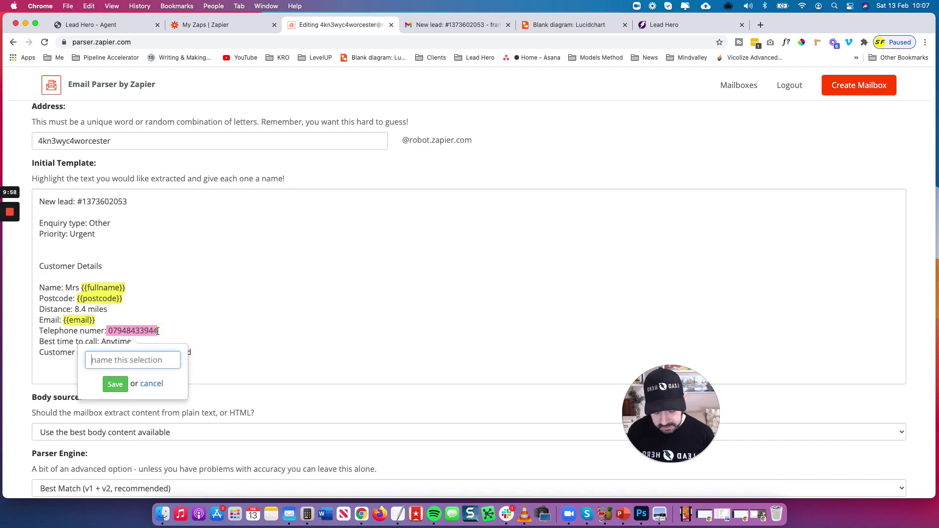
pyautogui.click(107, 362)
pyautogui.write('Phone')
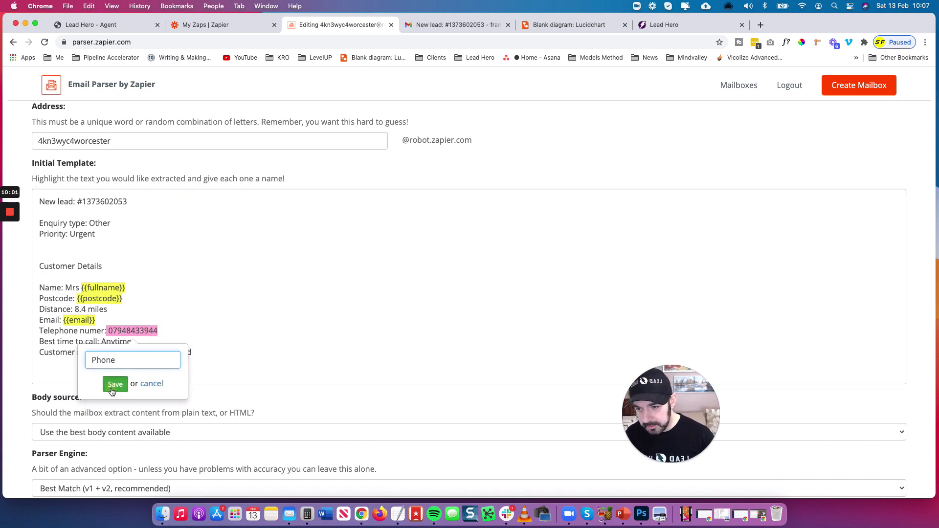
pyautogui.click(113, 385)
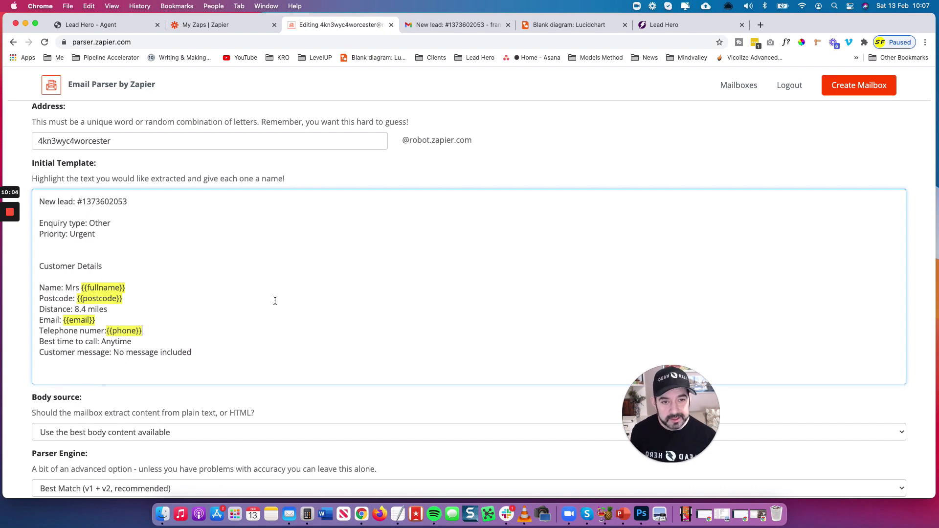
# Save the mailbox address and template, keeping the default body source and parser engine
pyautogui.scroll(-4, 292, 294)
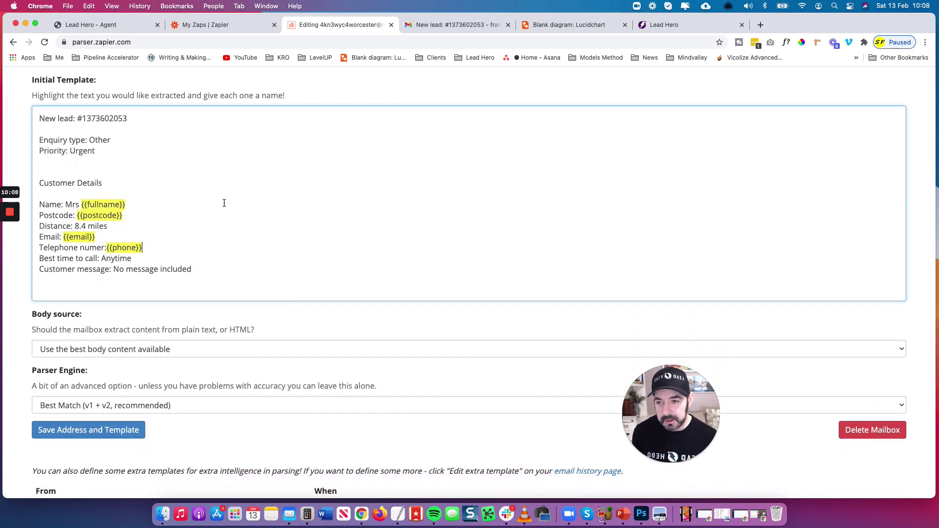
pyautogui.scroll(1, 224, 203)
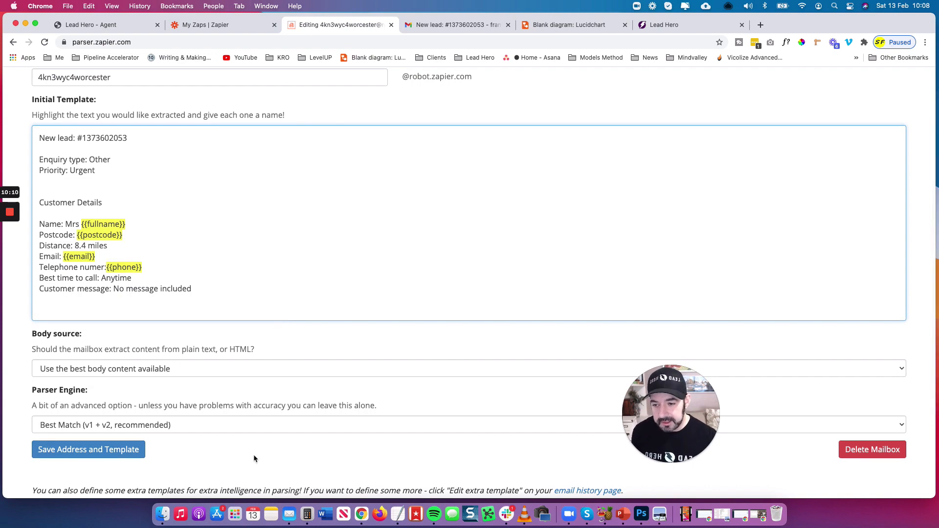
pyautogui.click(88, 450)
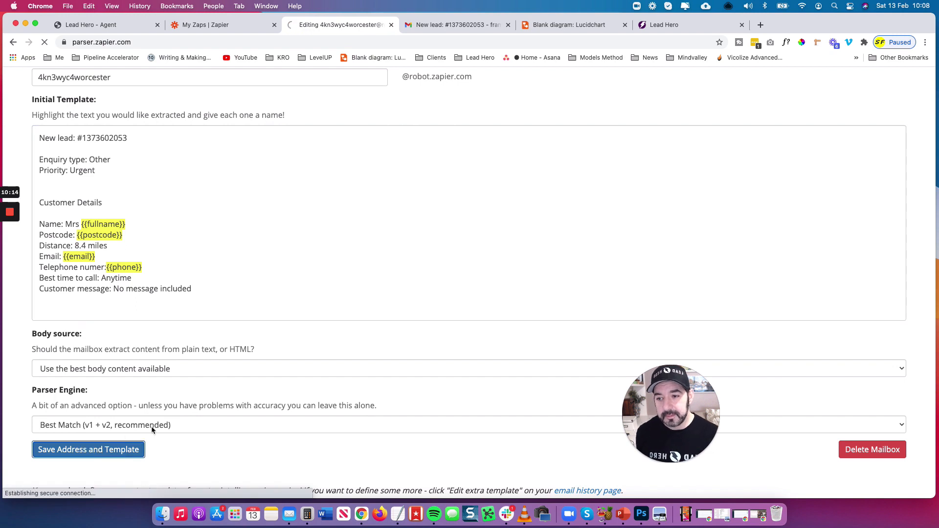
pyautogui.click(10, 250)
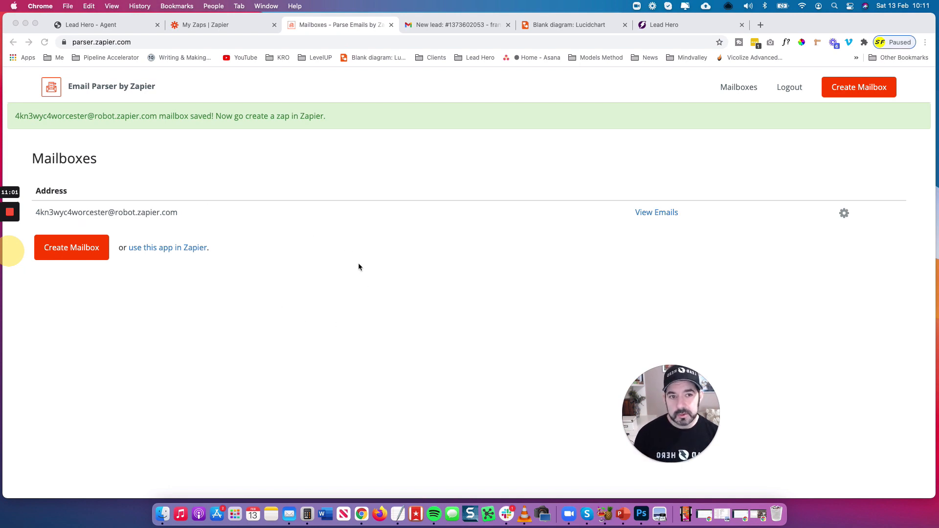
pyautogui.click(361, 296)
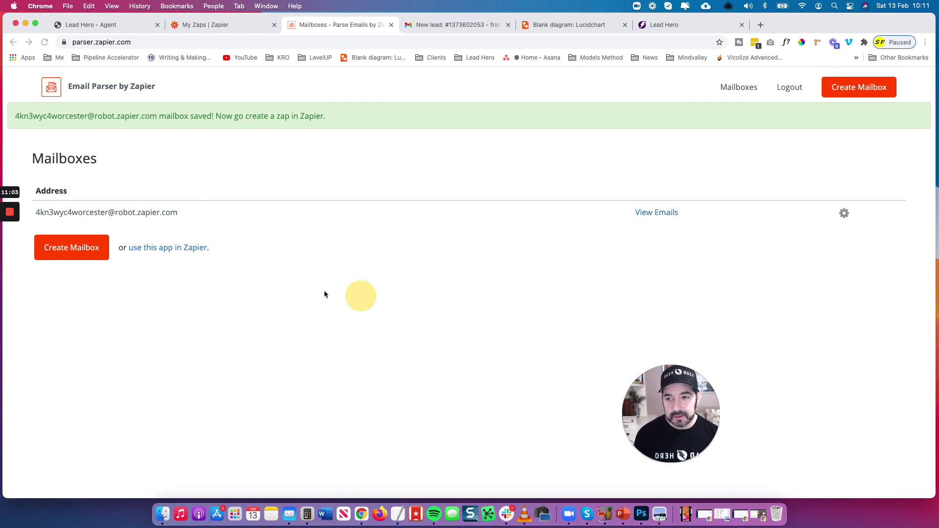
# Start a new Zap in Zapier from the Mailboxes page and name it "Worcester Leads > Lead Hero"
pyautogui.click(164, 249)
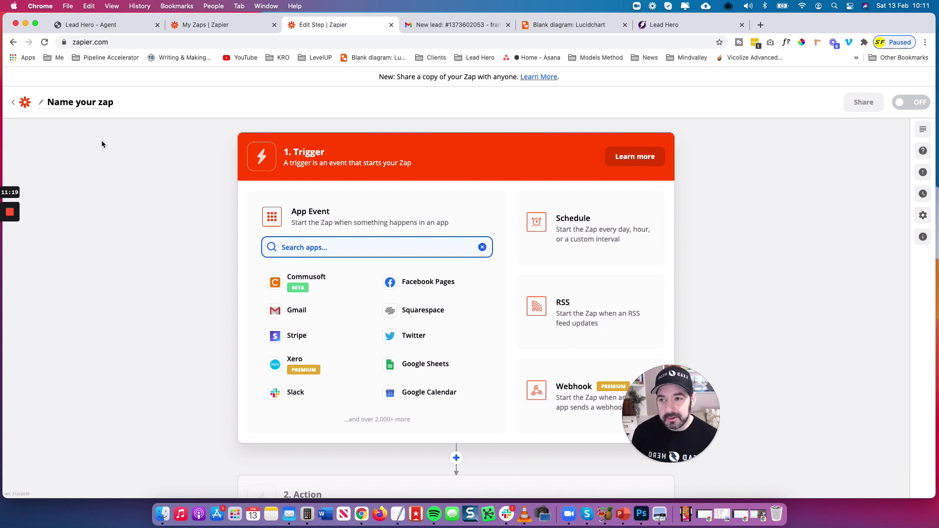
pyautogui.click(91, 107)
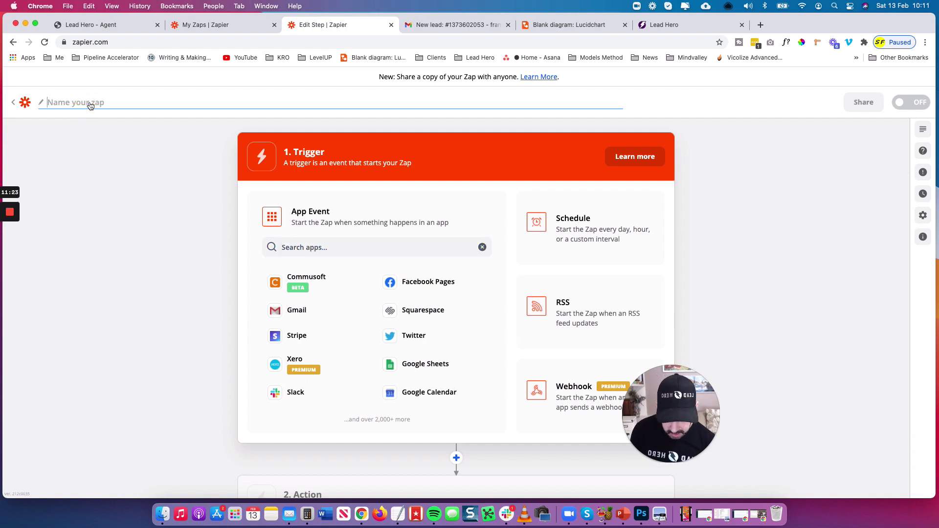
pyautogui.write('Worcester')
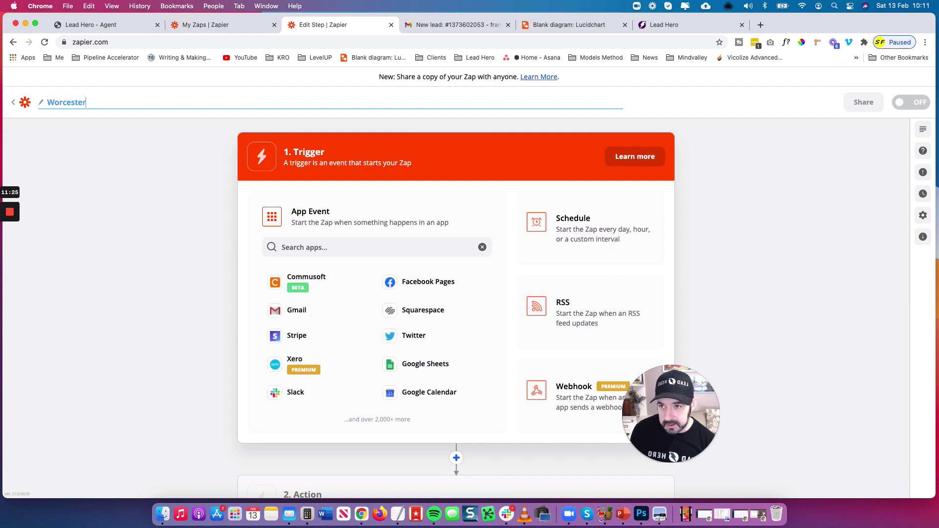
pyautogui.write(' Leads')
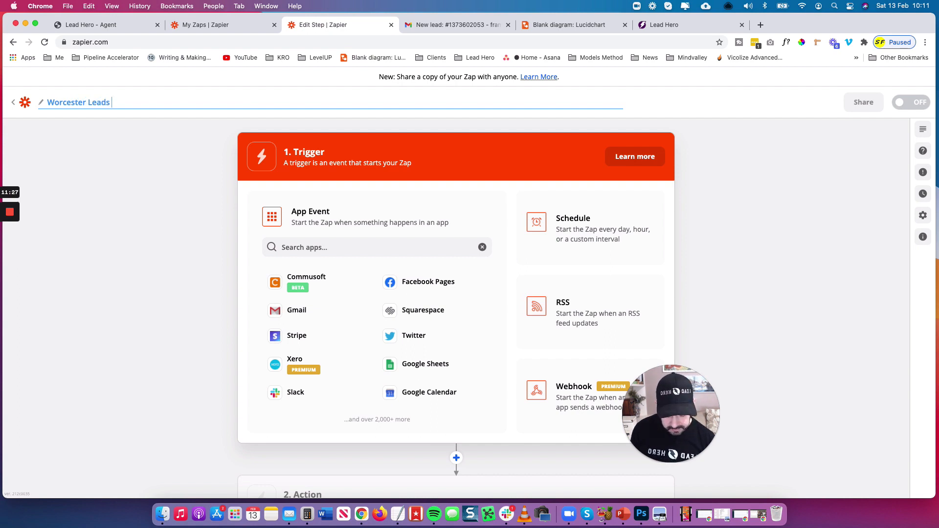
pyautogui.write(' > Lead hero')
pyautogui.press('BackSpace')
pyautogui.press('BackSpace')
pyautogui.press('BackSpace')
pyautogui.press('BackSpace')
pyautogui.write('Hero')
pyautogui.click(758, 262)
# Search the trigger apps for "parser" and choose Email Parser by Zapier as the Zap's trigger app
pyautogui.click(402, 249)
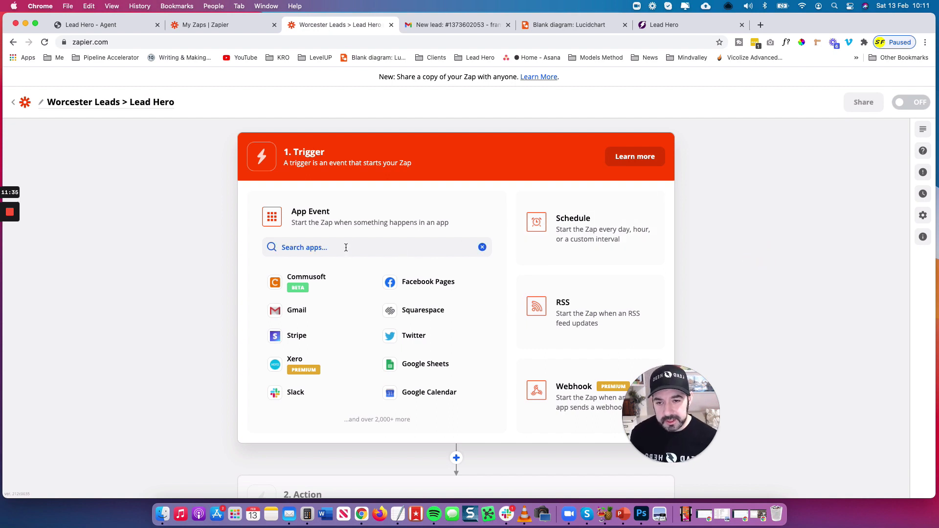
pyautogui.moveTo(684, 390); pyautogui.dragTo(806, 363)
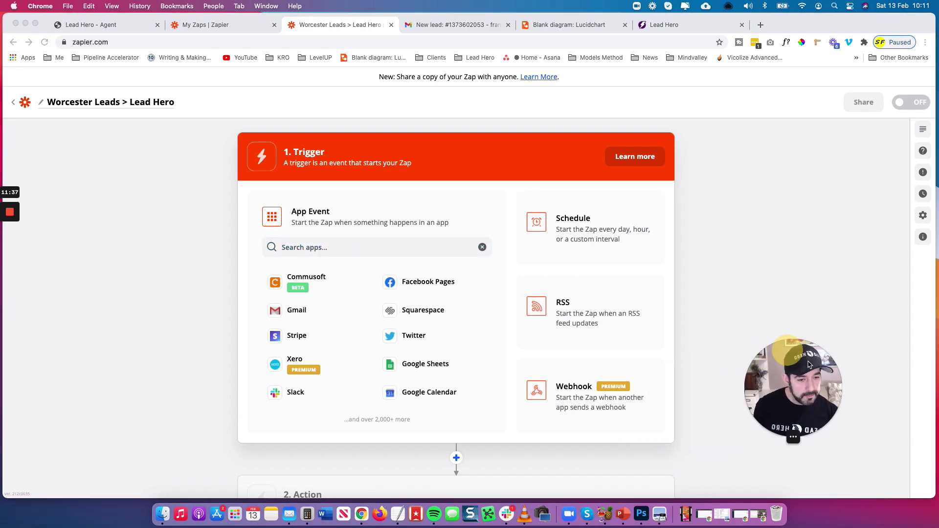
pyautogui.click(295, 247)
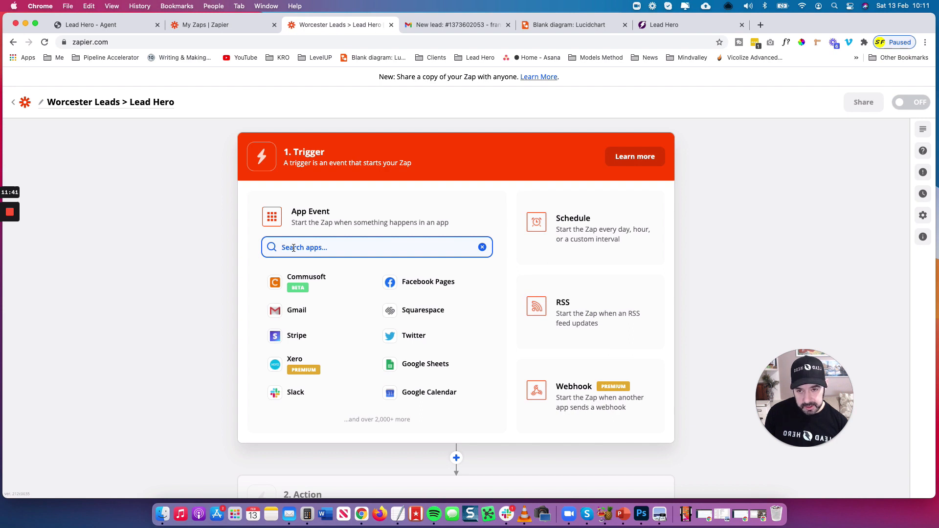
pyautogui.write('parser')
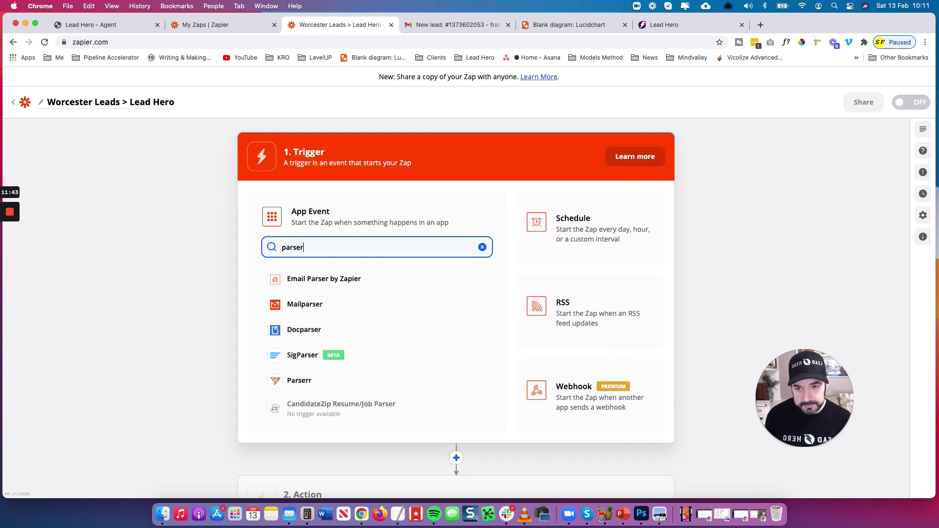
pyautogui.click(379, 282)
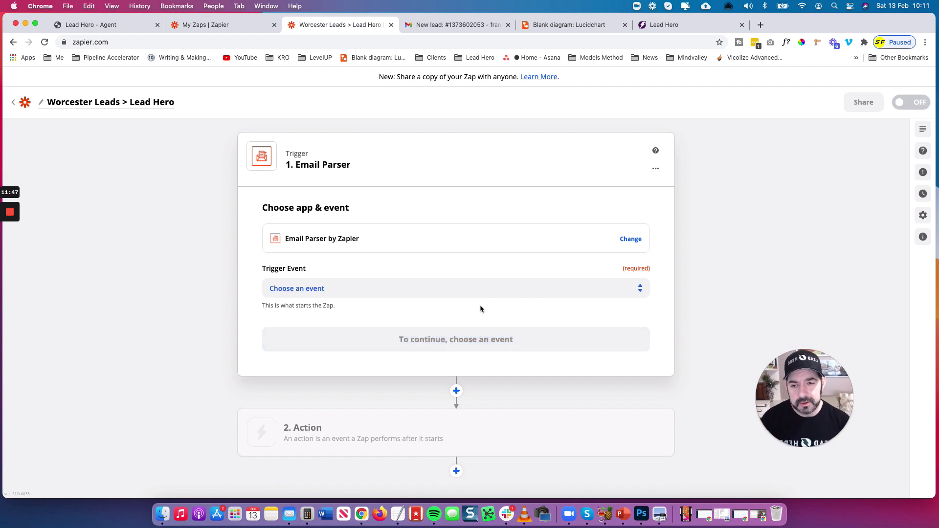
# Set the Email Parser trigger event to New Email and proceed to the account choice
pyautogui.click(359, 288)
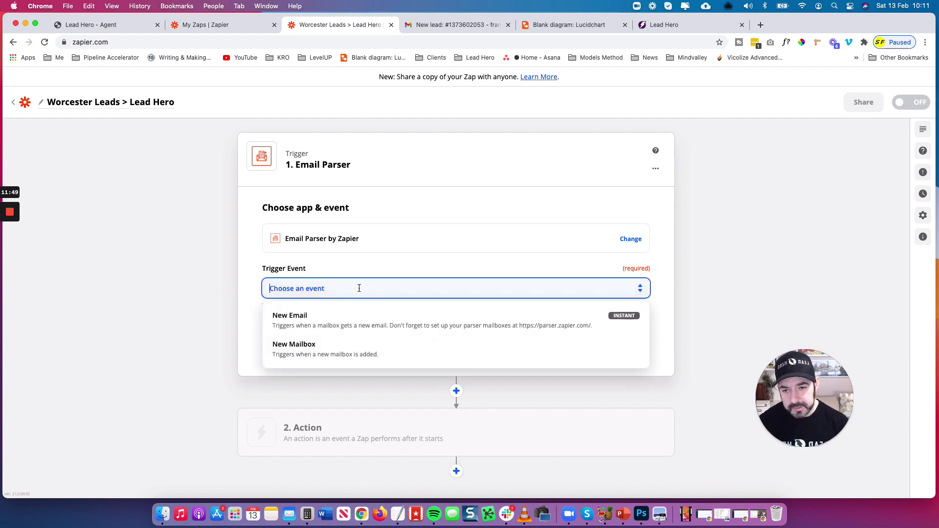
pyautogui.scroll(-1, 342, 305)
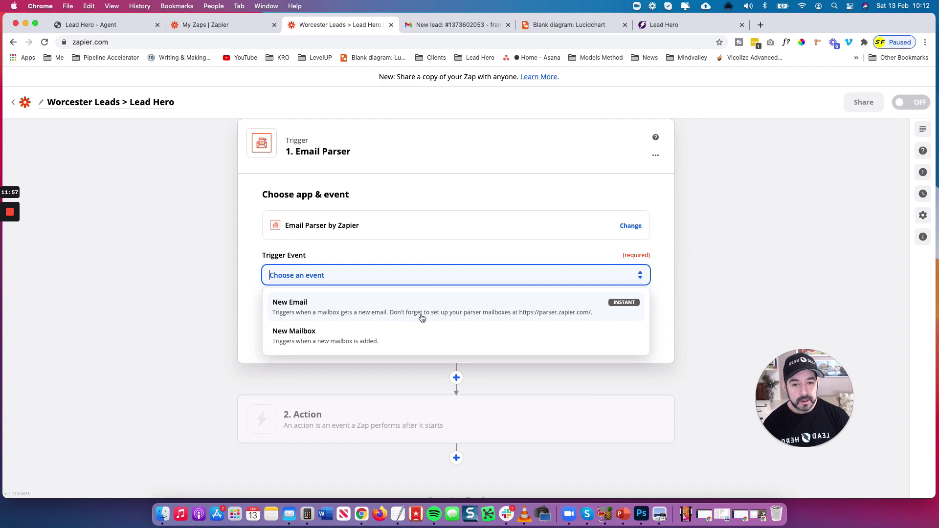
pyautogui.click(476, 308)
pyautogui.click(474, 331)
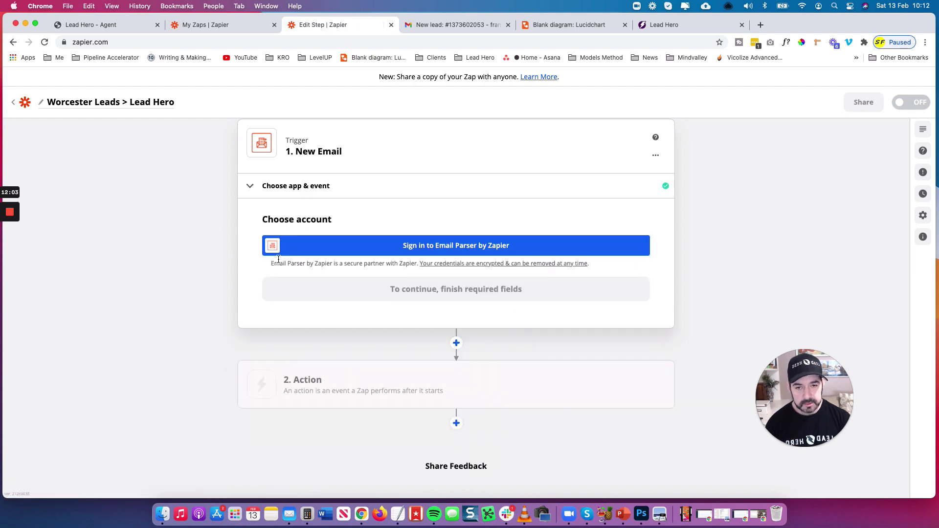
# Authorize Zapier's access to the Email Parser account and use the Zapier Email Parser account for the trigger
pyautogui.click(456, 246)
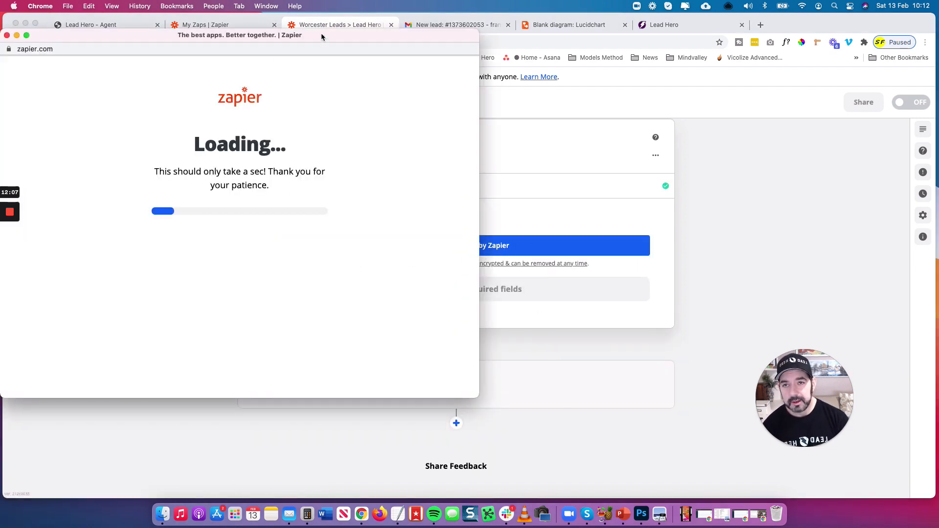
pyautogui.moveTo(321, 37); pyautogui.dragTo(412, 77)
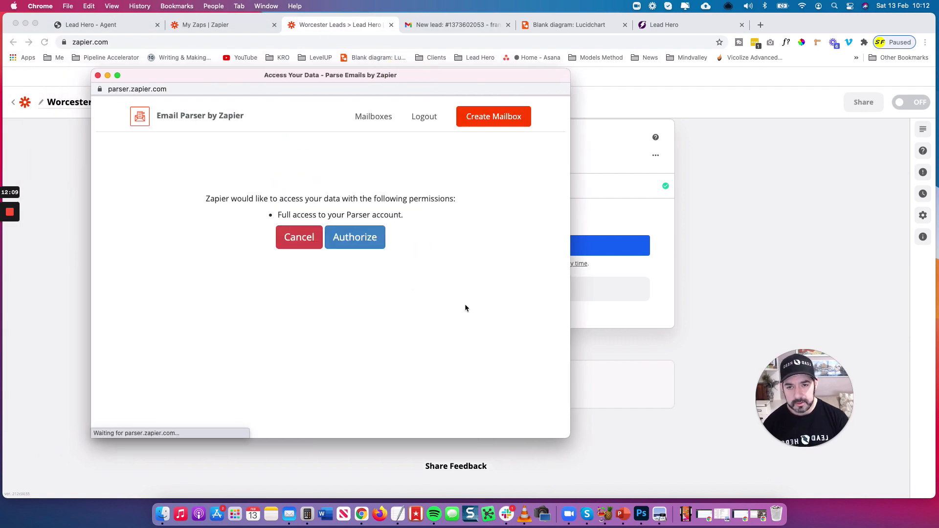
pyautogui.click(356, 238)
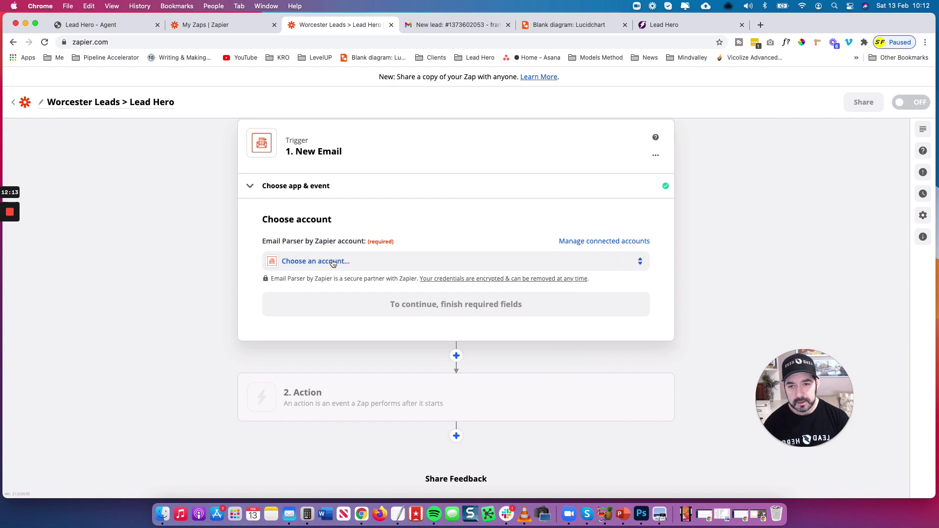
pyautogui.click(331, 264)
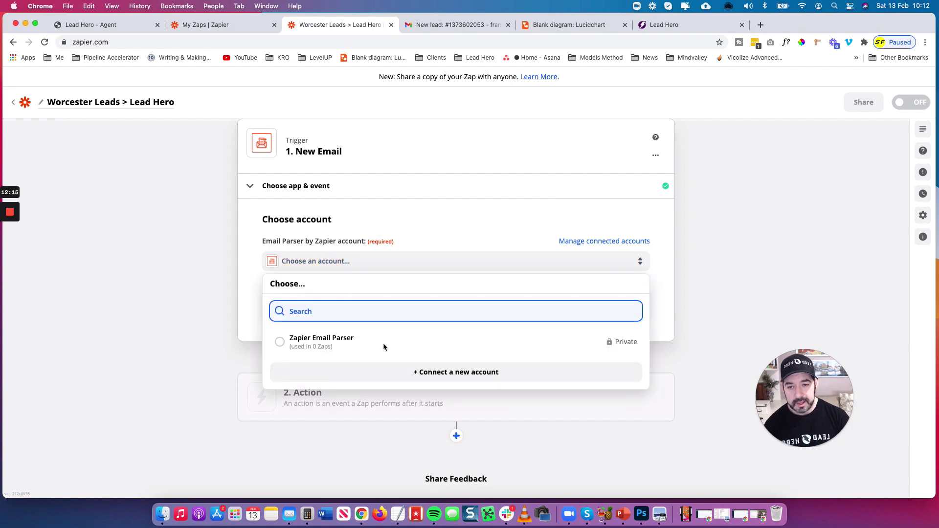
pyautogui.click(342, 342)
pyautogui.click(508, 315)
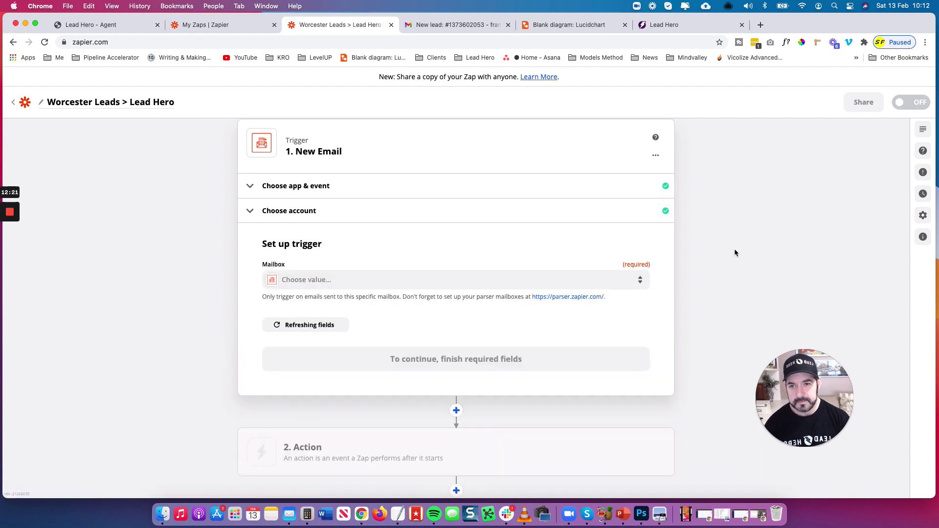
# Set the trigger's mailbox to the Worcester robot mailbox and test the trigger
pyautogui.scroll(-2, 147, 283)
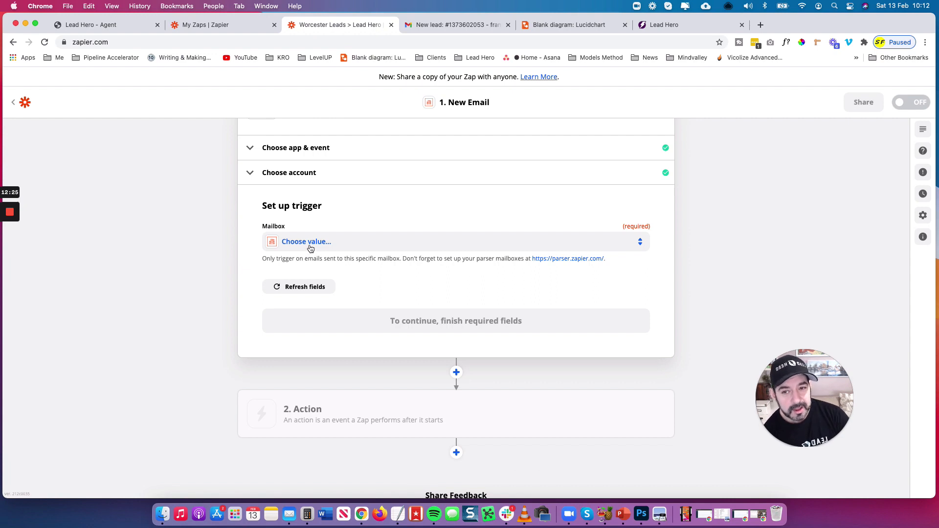
pyautogui.click(311, 243)
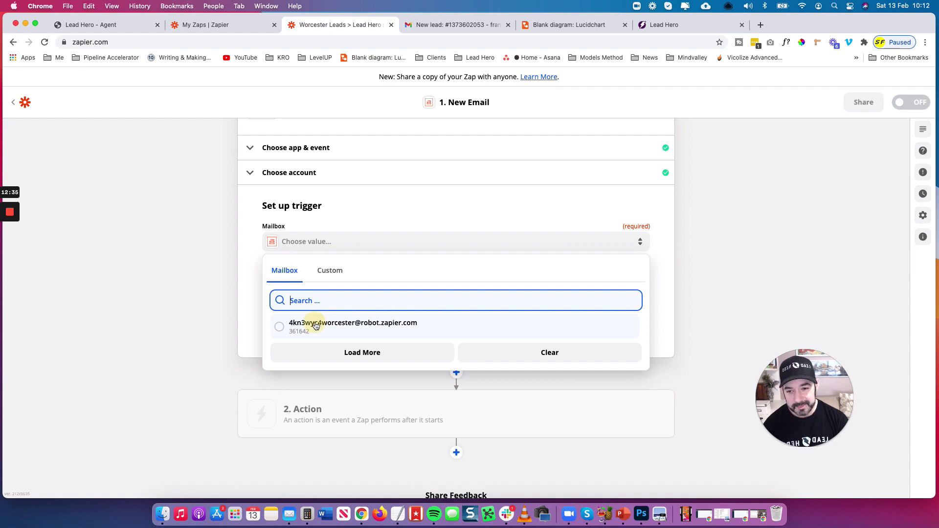
pyautogui.click(315, 325)
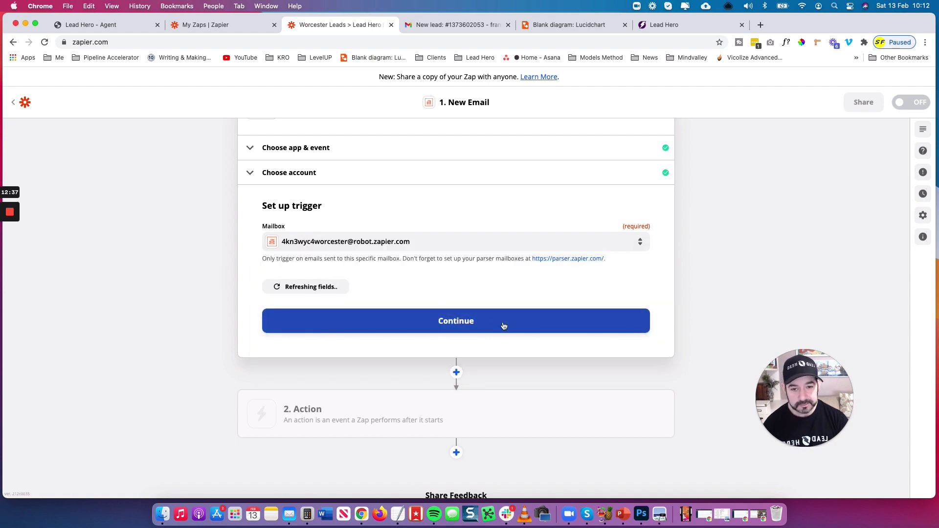
pyautogui.click(513, 321)
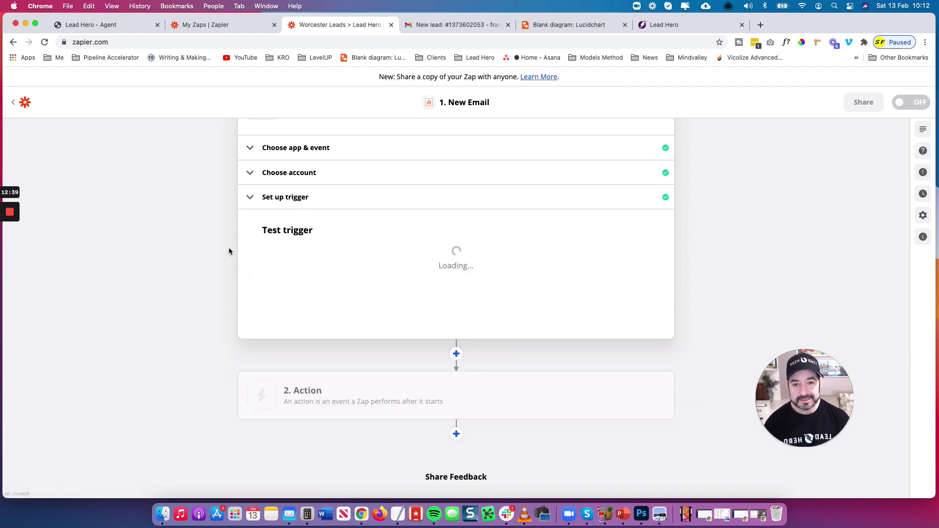
pyautogui.click(460, 382)
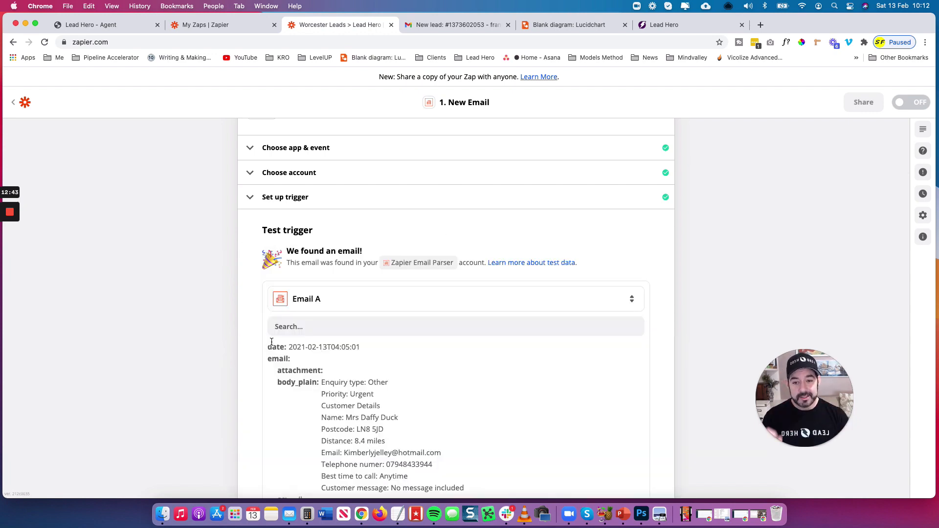
# Examine the test email's data, comparing its plain body, mailbox template and parsed output fields
pyautogui.scroll(-5, 245, 341)
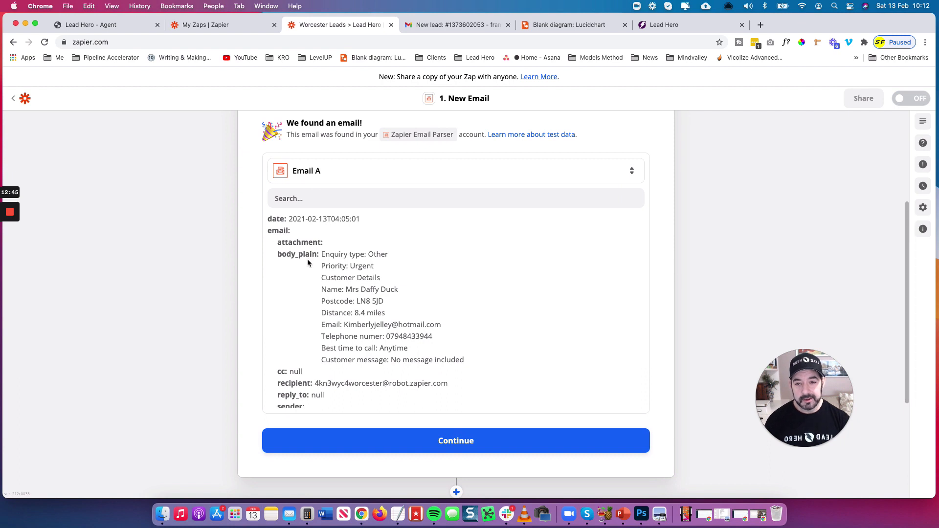
pyautogui.scroll(-1, 347, 257)
pyautogui.scroll(2, 352, 239)
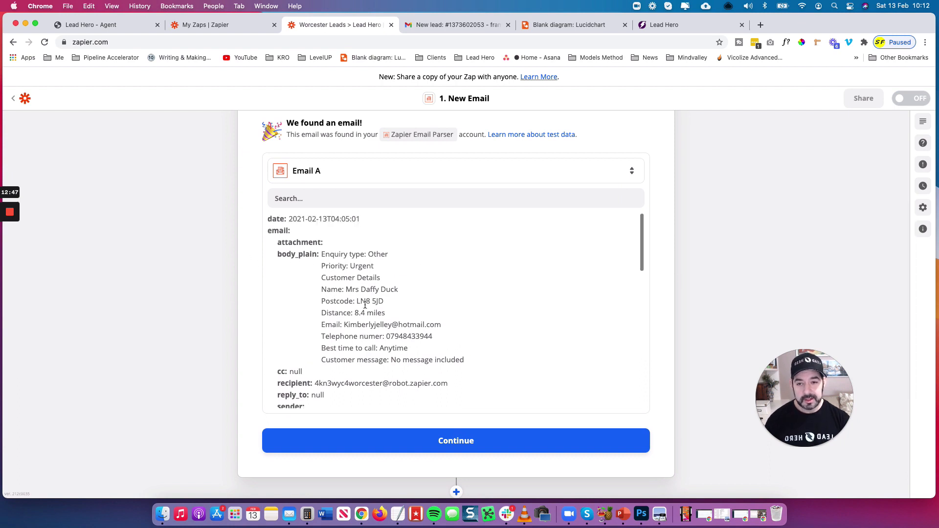
pyautogui.scroll(-5, 357, 328)
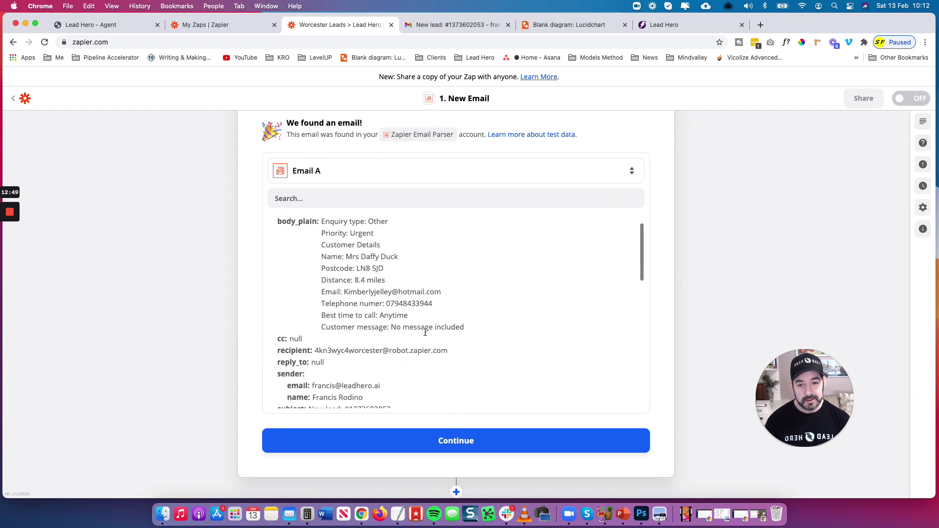
pyautogui.scroll(5, 430, 320)
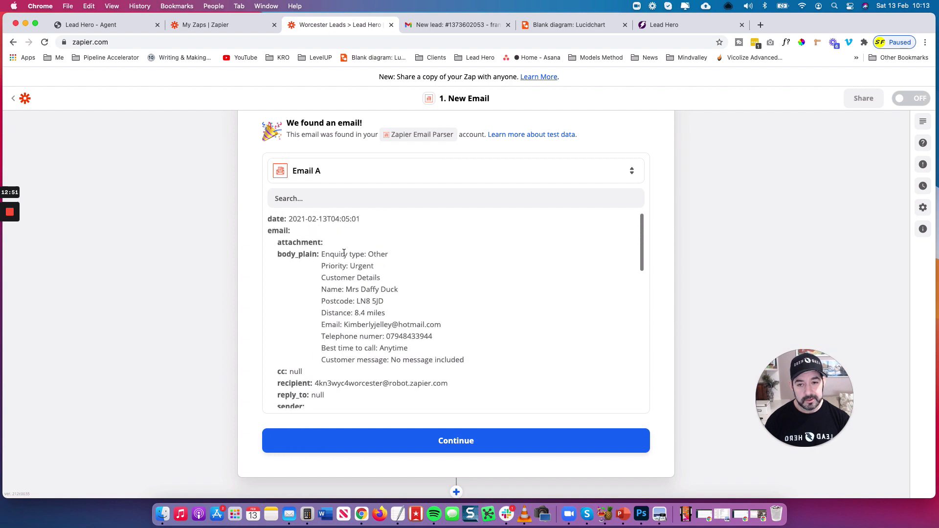
pyautogui.scroll(-3, 373, 315)
pyautogui.scroll(-1, 374, 321)
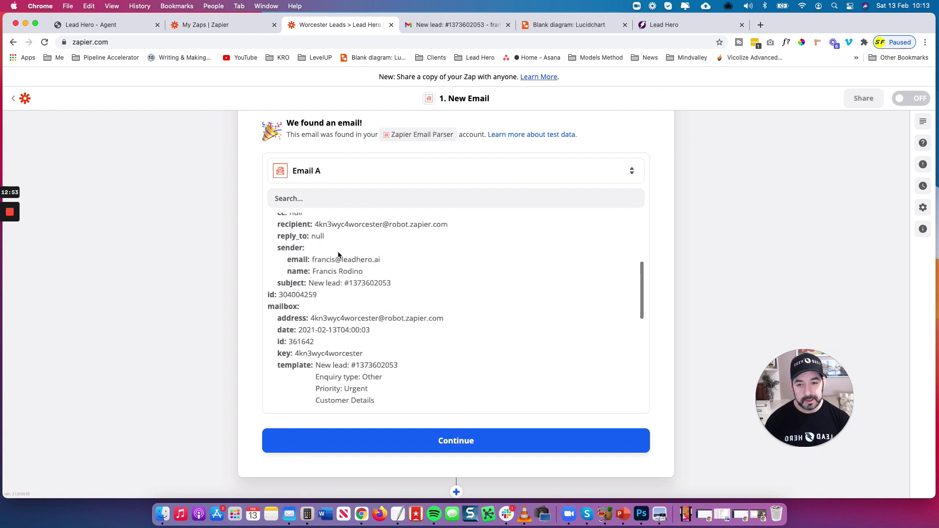
pyautogui.scroll(-15, 368, 283)
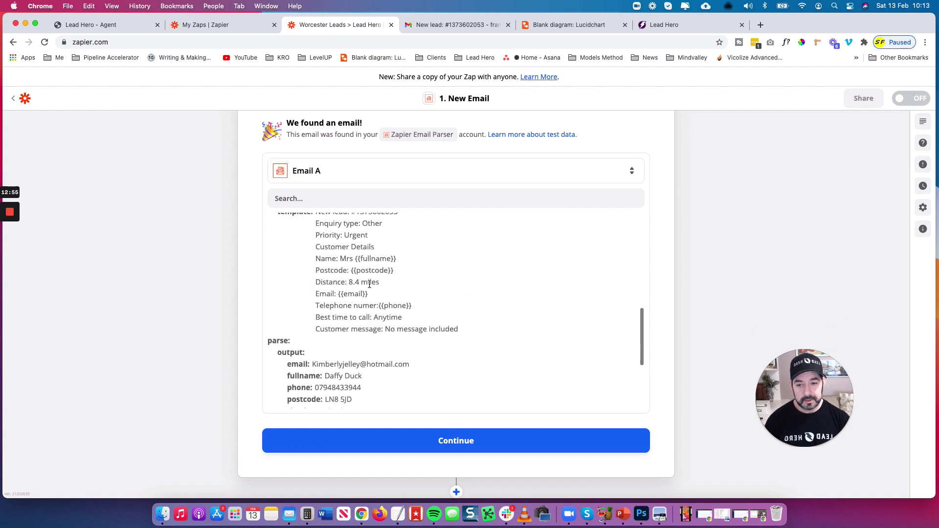
pyautogui.scroll(3, 386, 288)
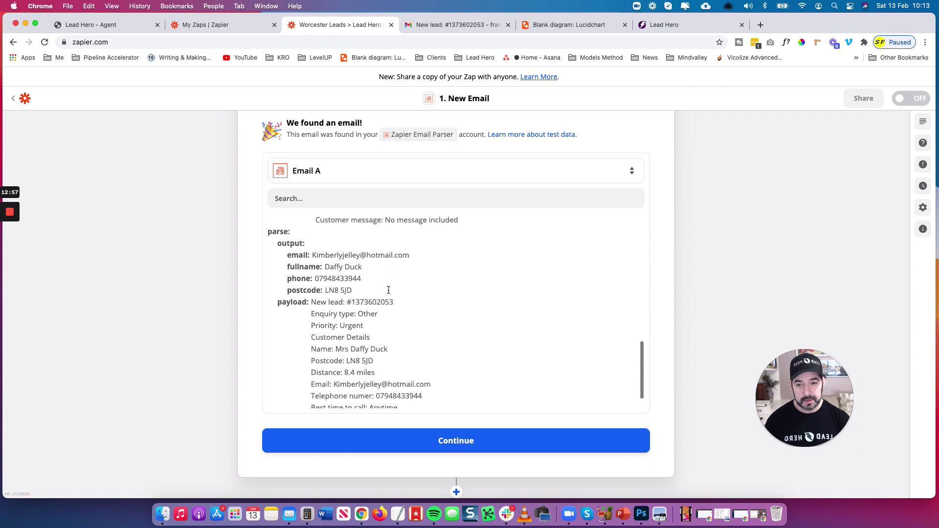
pyautogui.scroll(20, 343, 267)
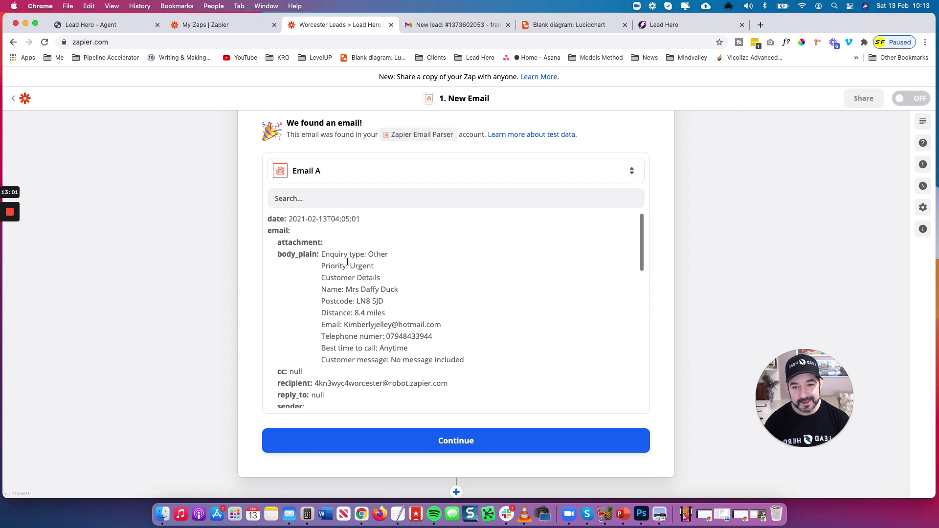
pyautogui.moveTo(278, 255); pyautogui.dragTo(370, 270)
pyautogui.click(351, 292)
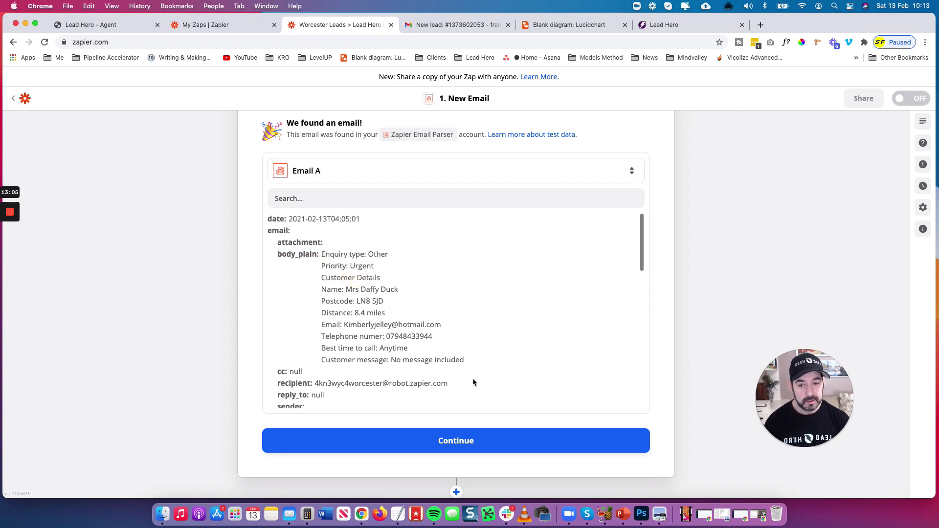
pyautogui.scroll(-10, 342, 296)
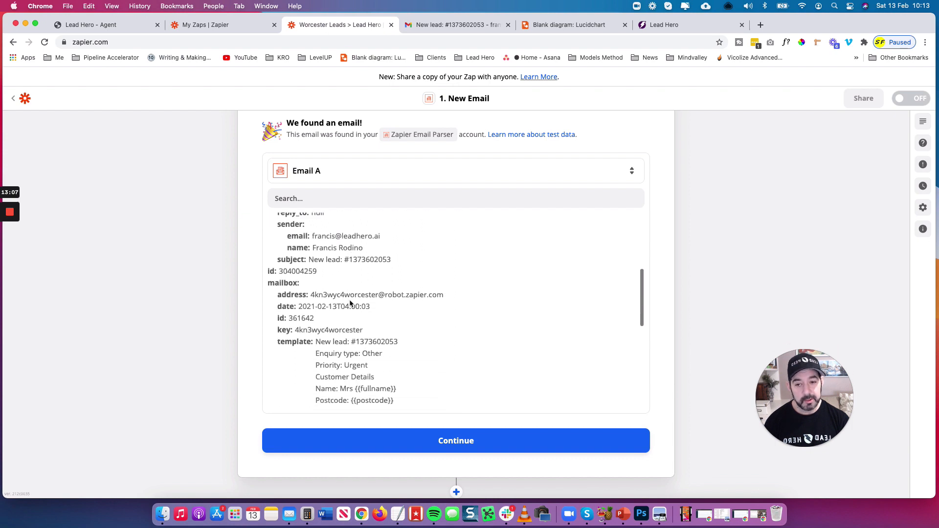
pyautogui.scroll(-5, 350, 300)
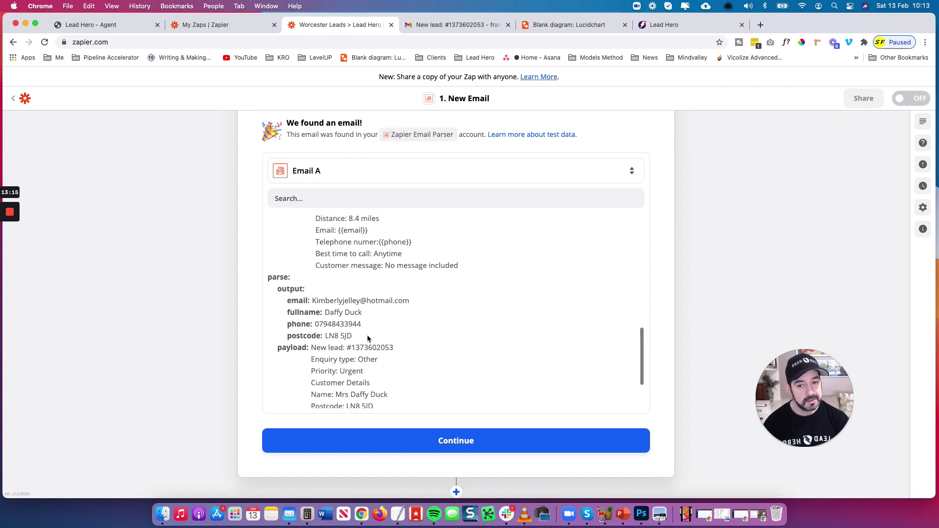
pyautogui.scroll(-3, 342, 372)
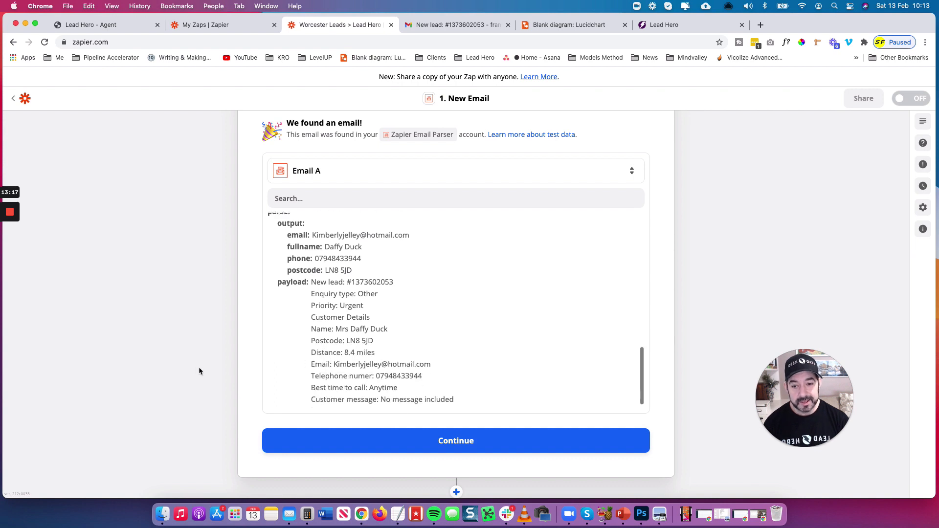
pyautogui.scroll(-3, 199, 366)
# Accept the trigger test, search the action apps for "Lead hero" and choose Lead Hero (1.0.14) as the action app
pyautogui.click(491, 378)
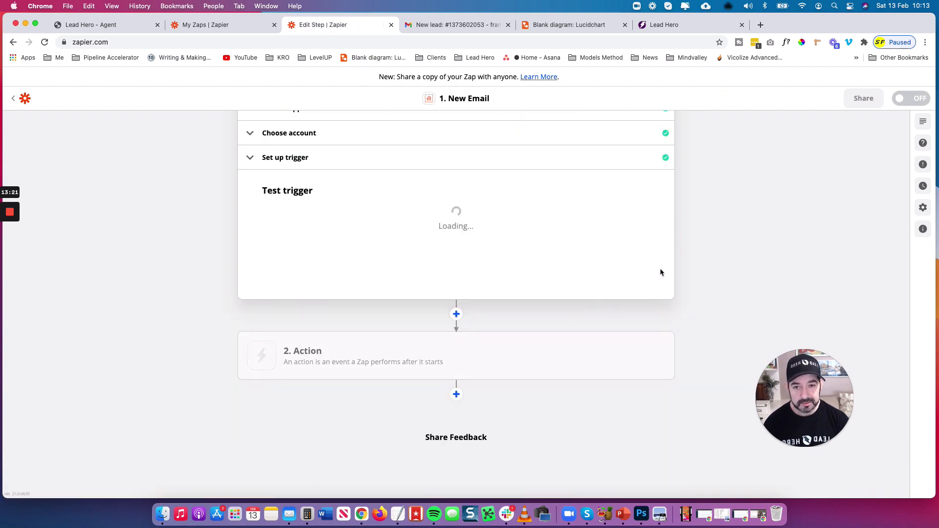
pyautogui.scroll(3, 209, 264)
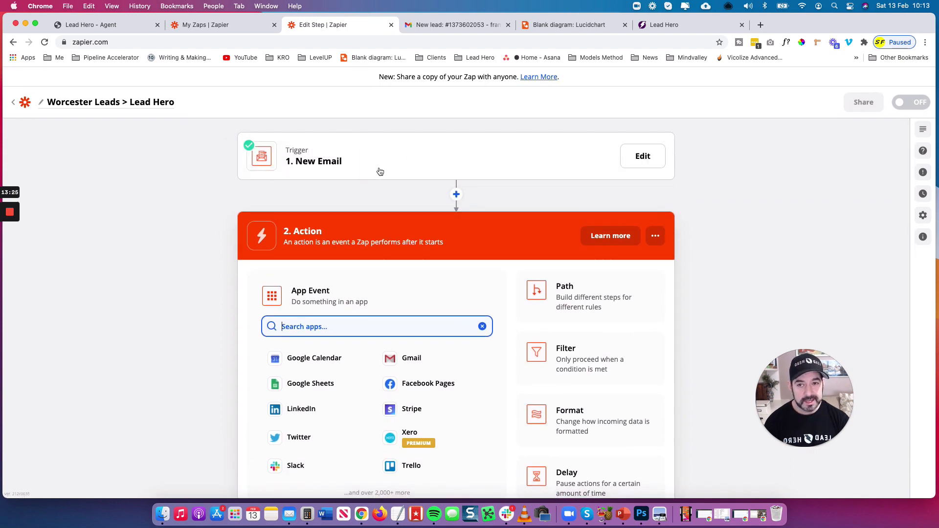
pyautogui.scroll(-1, 740, 286)
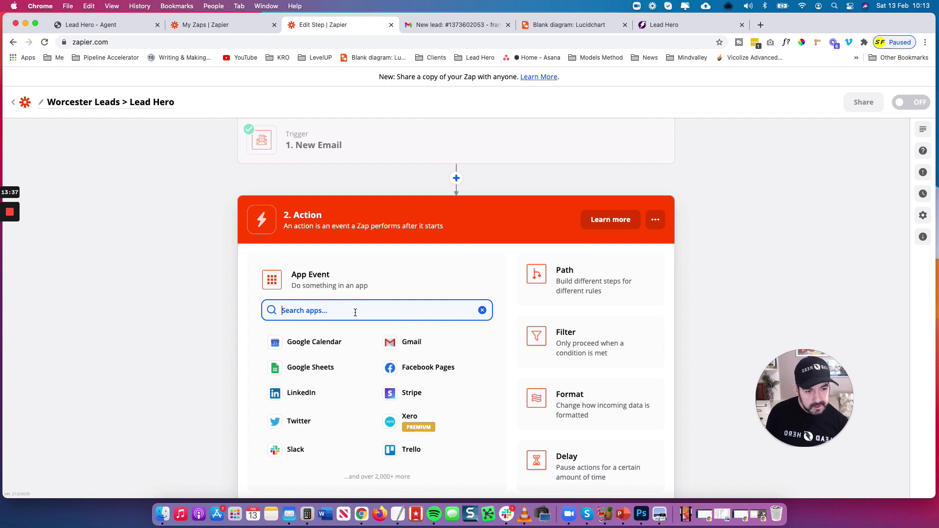
pyautogui.write('Lead')
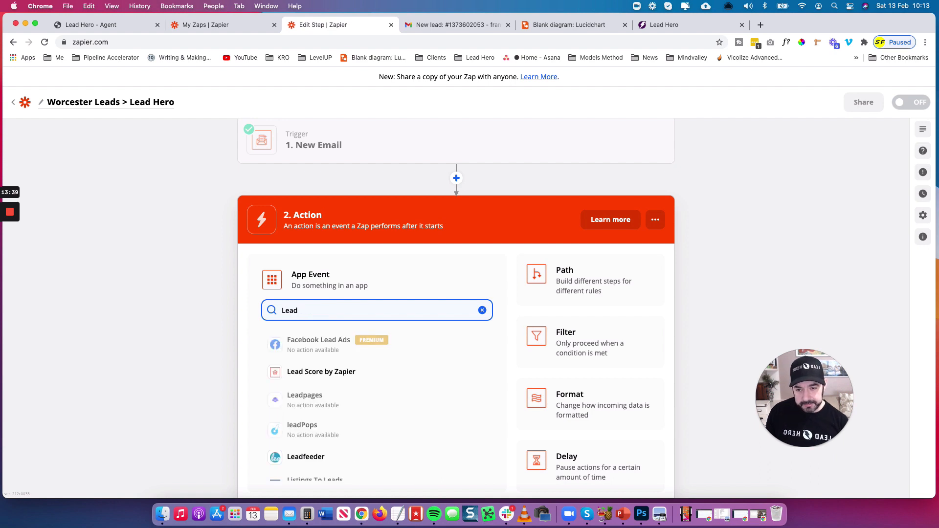
pyautogui.write(' hero')
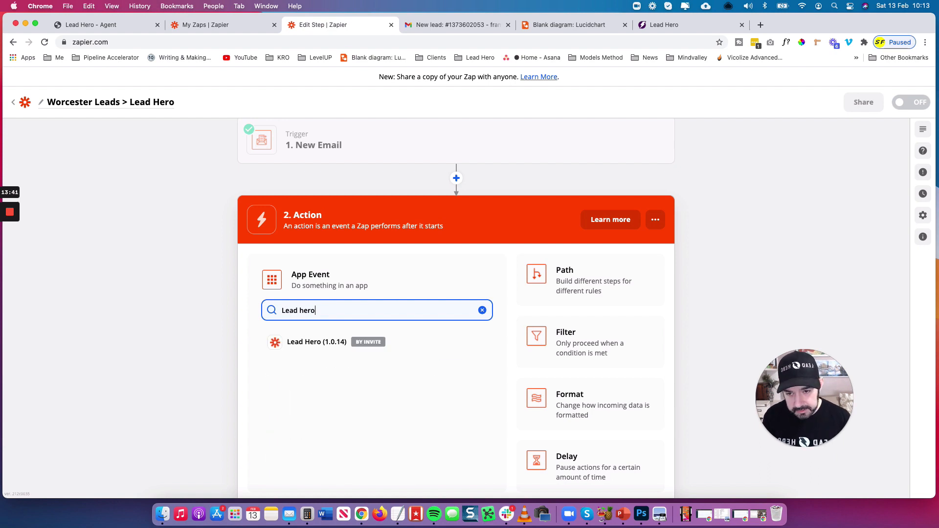
pyautogui.click(315, 342)
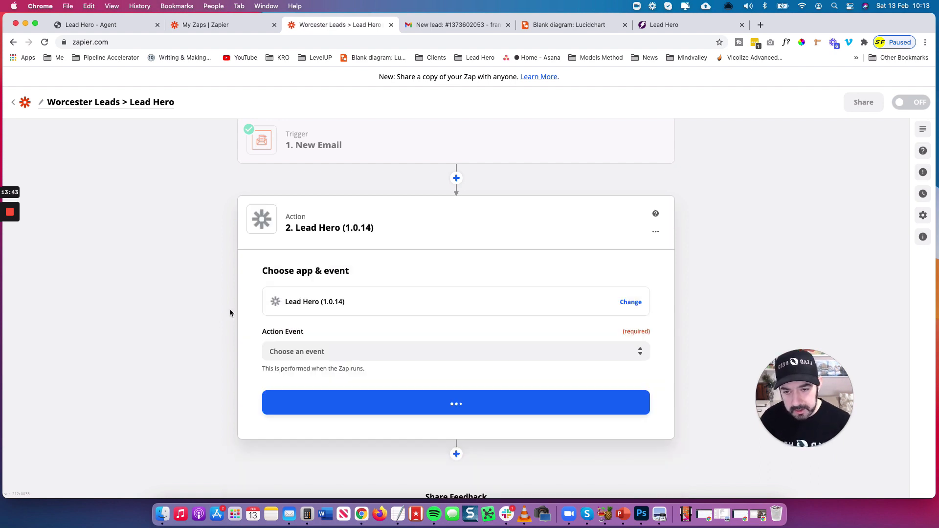
# Set the Lead Hero action event to Add/Update Opportunity and proceed to the account choice
pyautogui.click(327, 292)
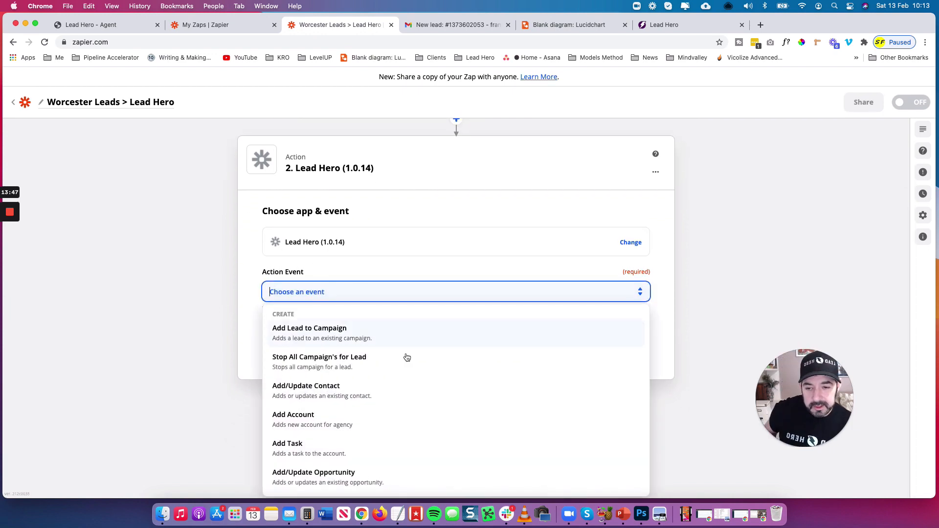
pyautogui.click(389, 480)
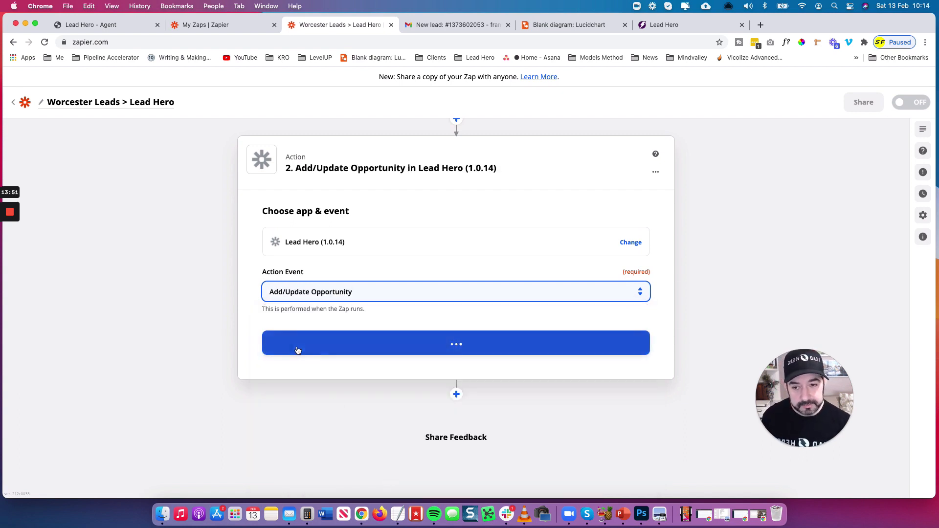
pyautogui.click(494, 341)
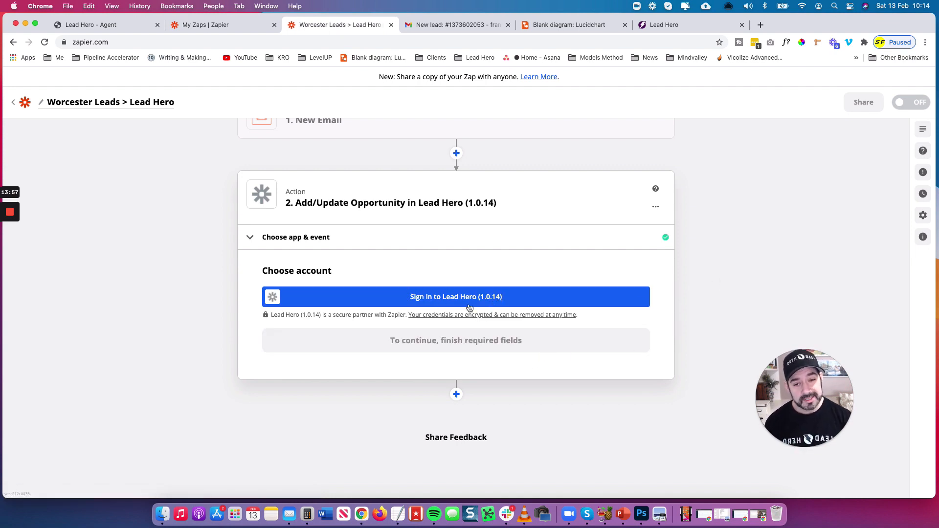
# Start connecting a Lead Hero (1.0.14) account to the action and bring up its API key request
pyautogui.click(525, 302)
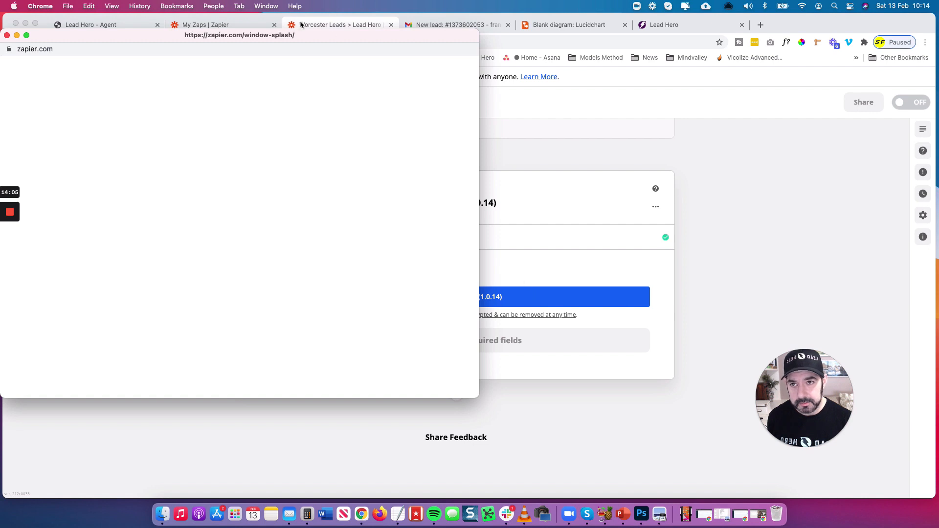
pyautogui.moveTo(355, 40); pyautogui.dragTo(449, 70)
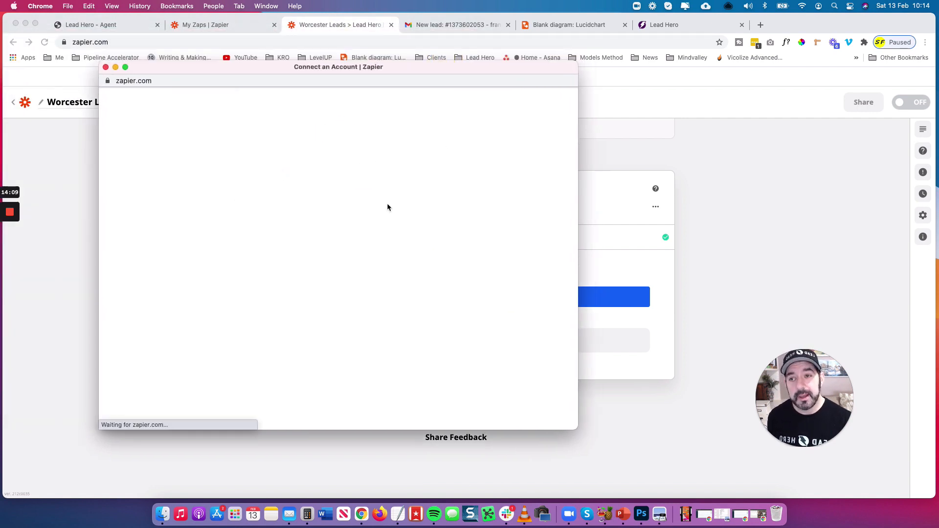
pyautogui.moveTo(438, 67); pyautogui.dragTo(593, 62)
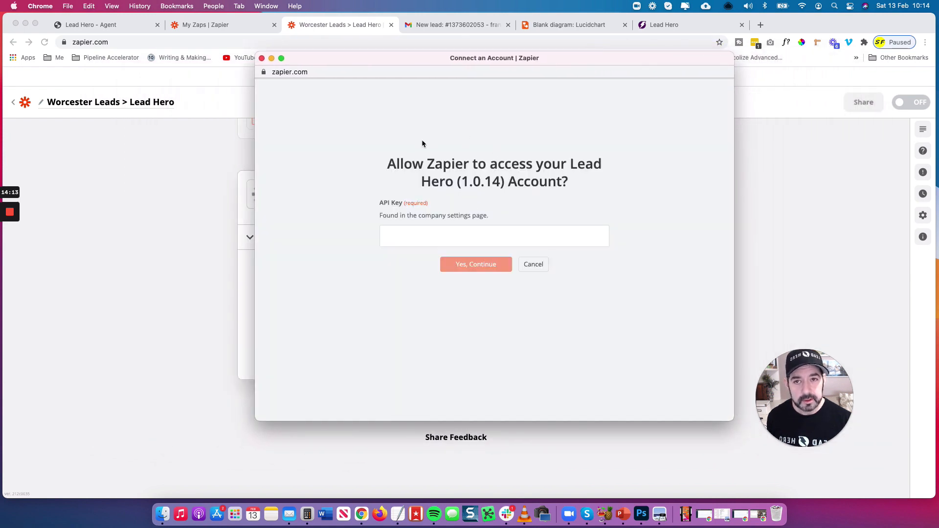
# Copy the API key from the company settings in Lead Hero
pyautogui.click(679, 24)
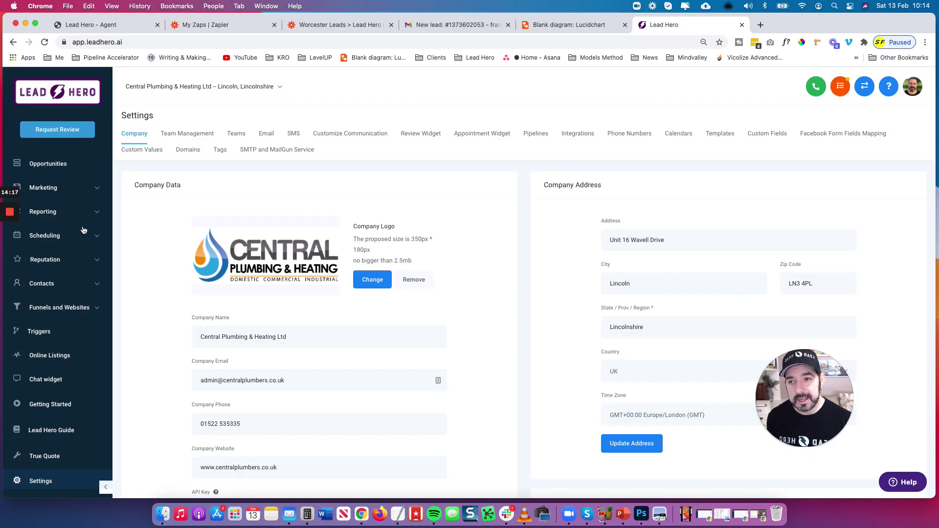
pyautogui.scroll(-1, 57, 430)
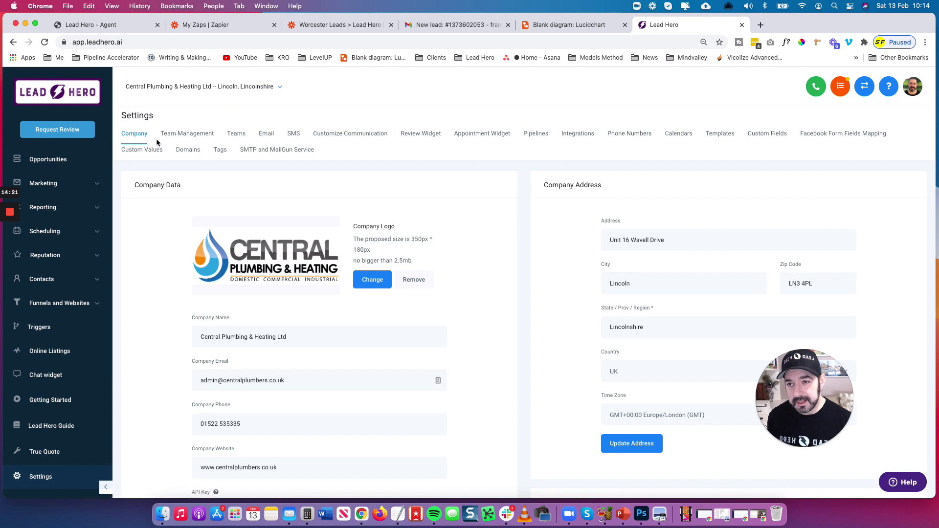
pyautogui.scroll(-5, 291, 212)
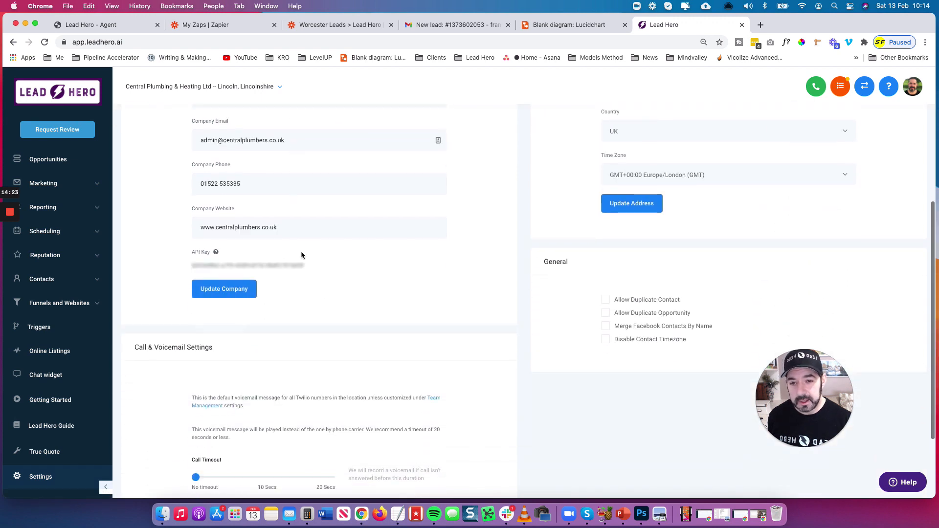
pyautogui.moveTo(274, 265); pyautogui.dragTo(194, 264)
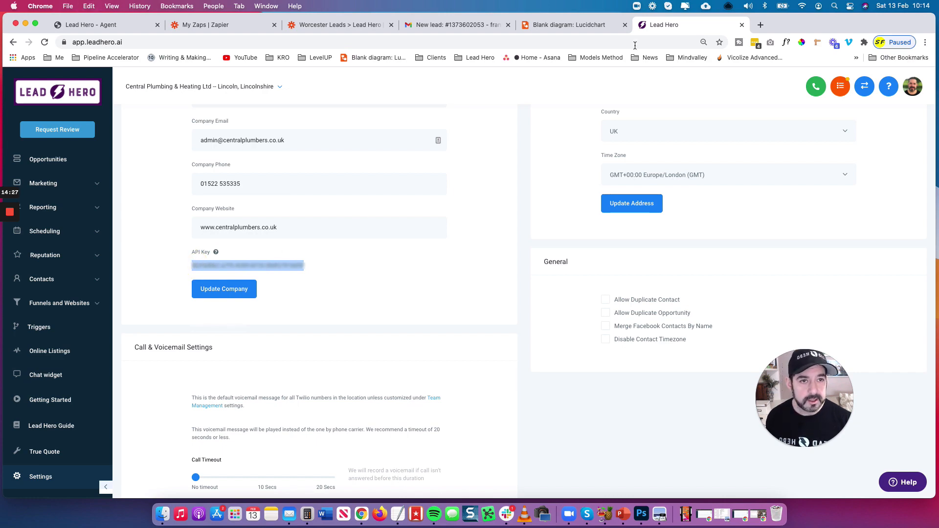
# Return to the account connection window, paste the Lead Hero API key and authorize Zapier's access
pyautogui.click(596, 27)
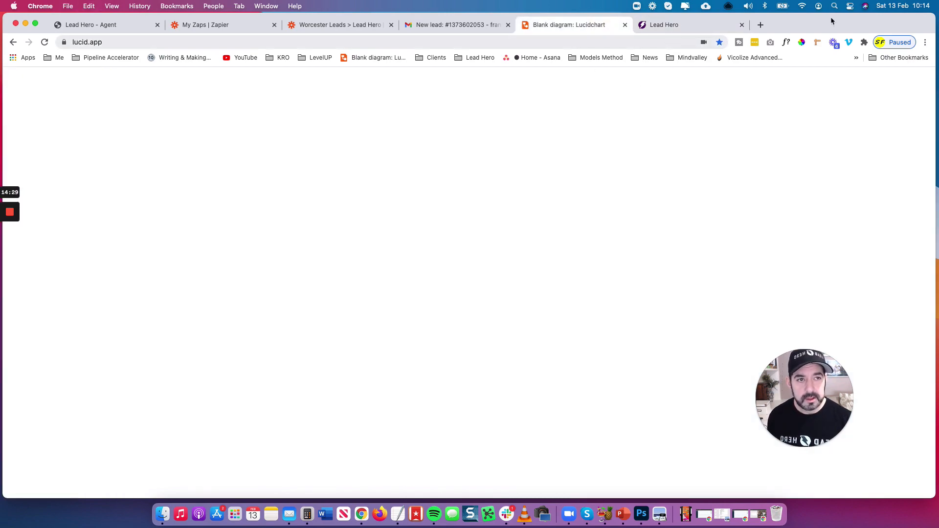
pyautogui.moveTo(828, 18); pyautogui.dragTo(826, 116)
pyautogui.click(646, 62)
pyautogui.click(451, 234)
pyautogui.press('super+v')
pyautogui.press('super+v')
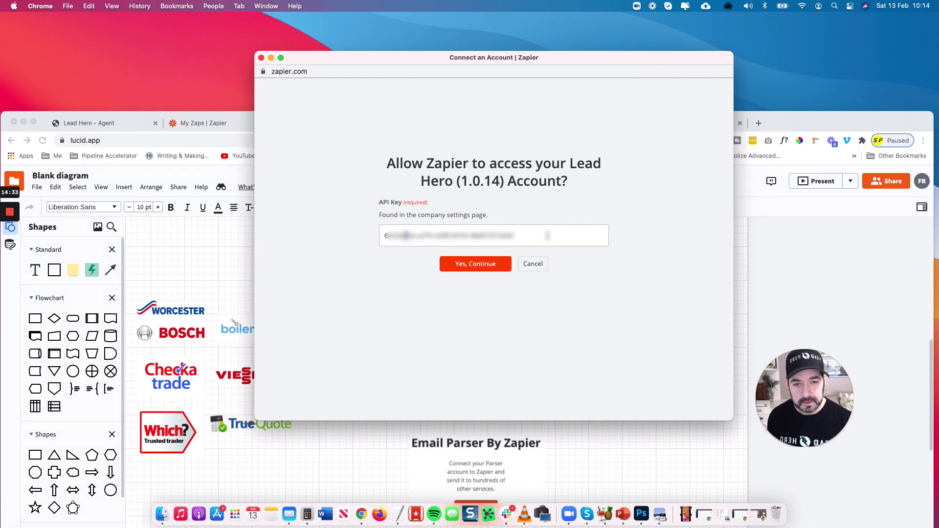
pyautogui.click(489, 266)
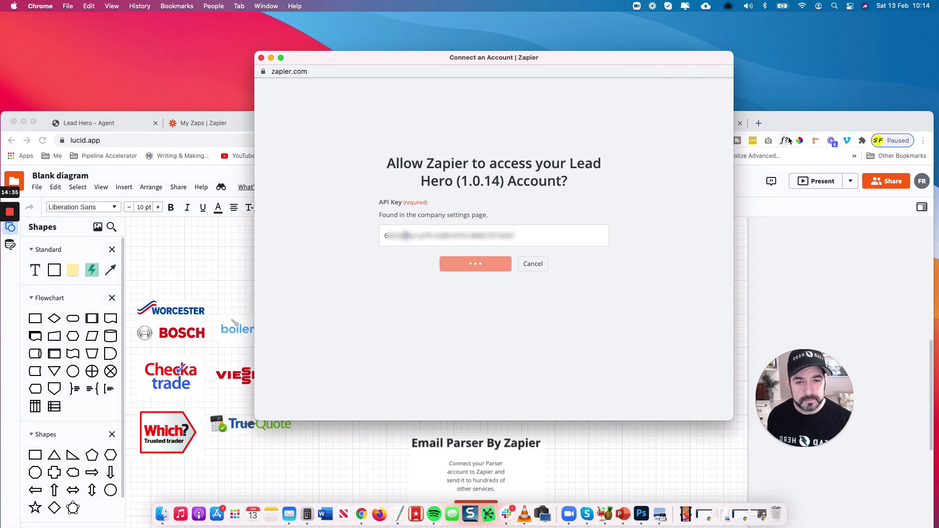
pyautogui.moveTo(797, 120); pyautogui.dragTo(788, 310)
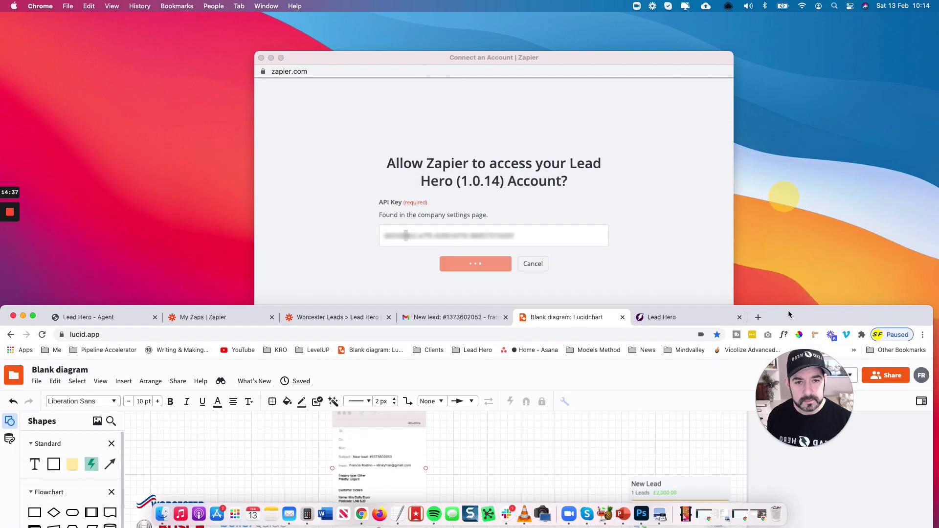
pyautogui.moveTo(847, 319); pyautogui.dragTo(847, 26)
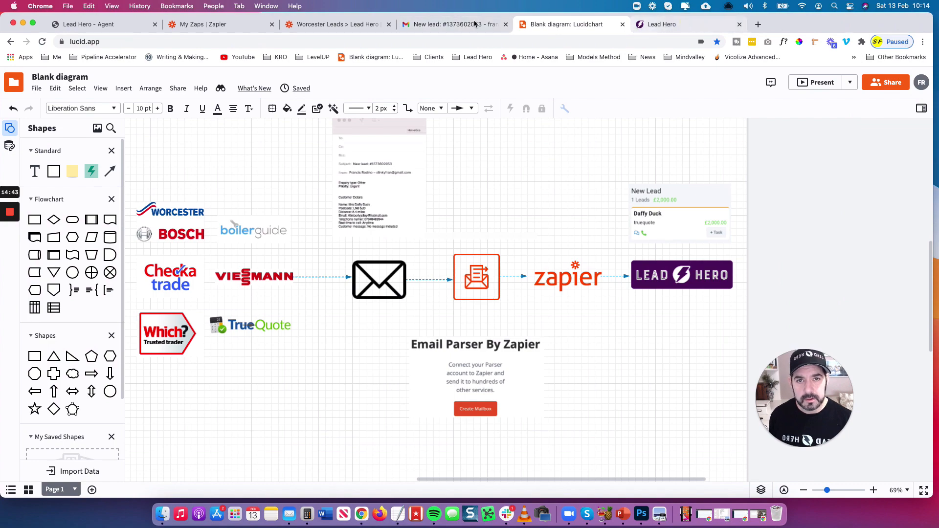
# Back in the Worcester Leads Zap, choose the Lead Hero (1.0.14) account and continue to the action setup
pyautogui.click(638, 26)
pyautogui.click(334, 25)
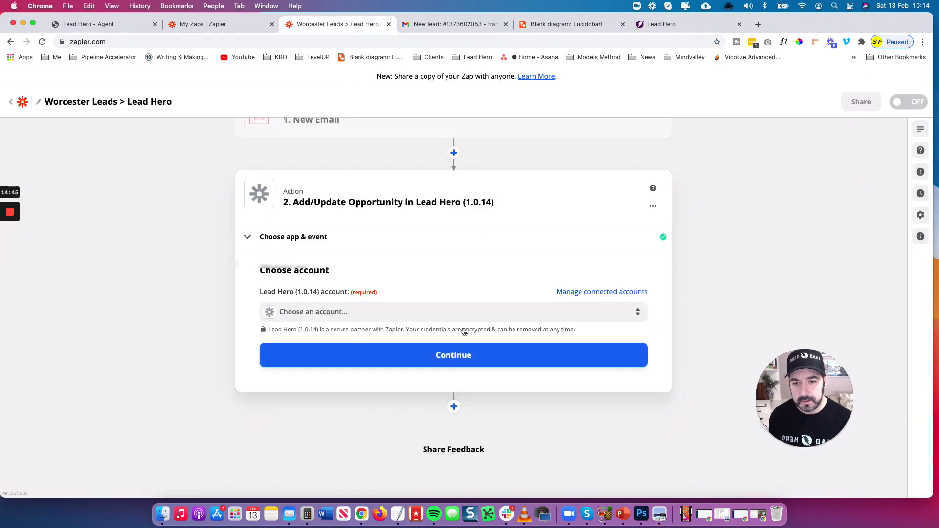
pyautogui.click(487, 314)
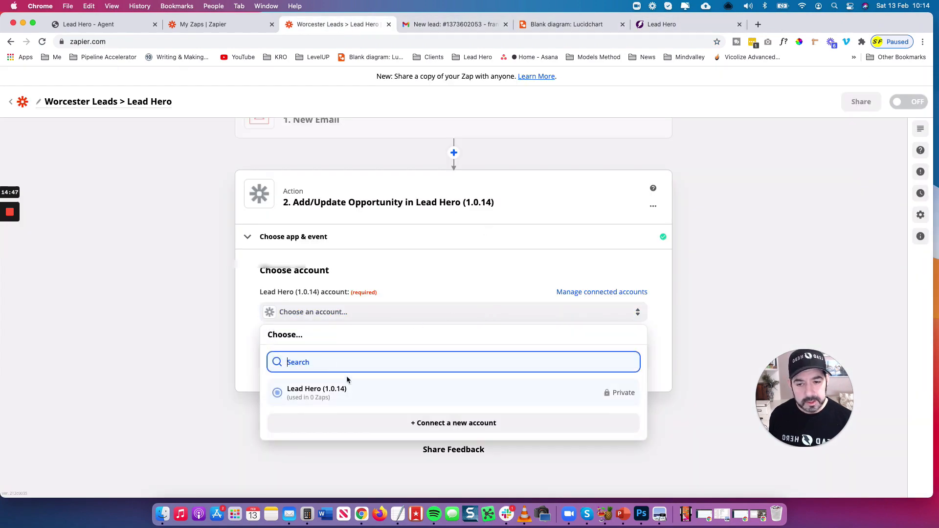
pyautogui.click(340, 388)
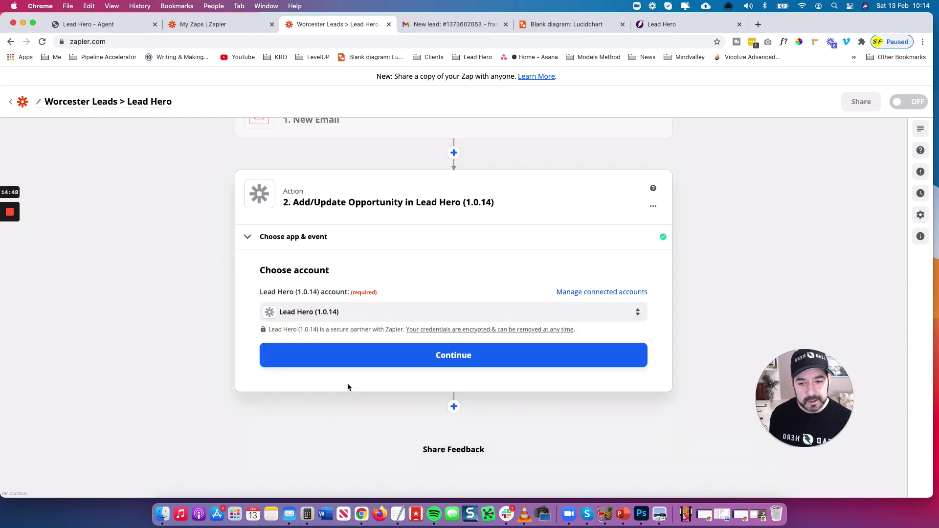
pyautogui.click(494, 363)
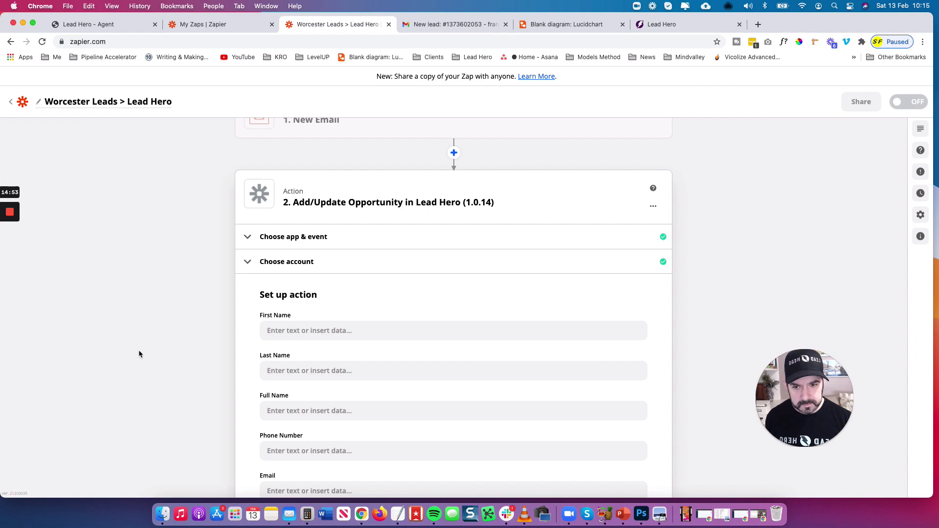
# Review the fields available in the Add/Update Opportunity action setup
pyautogui.scroll(-2, 163, 348)
pyautogui.scroll(1, 156, 350)
pyautogui.scroll(-1, 156, 350)
pyautogui.scroll(-2, 251, 291)
pyautogui.scroll(2, 260, 276)
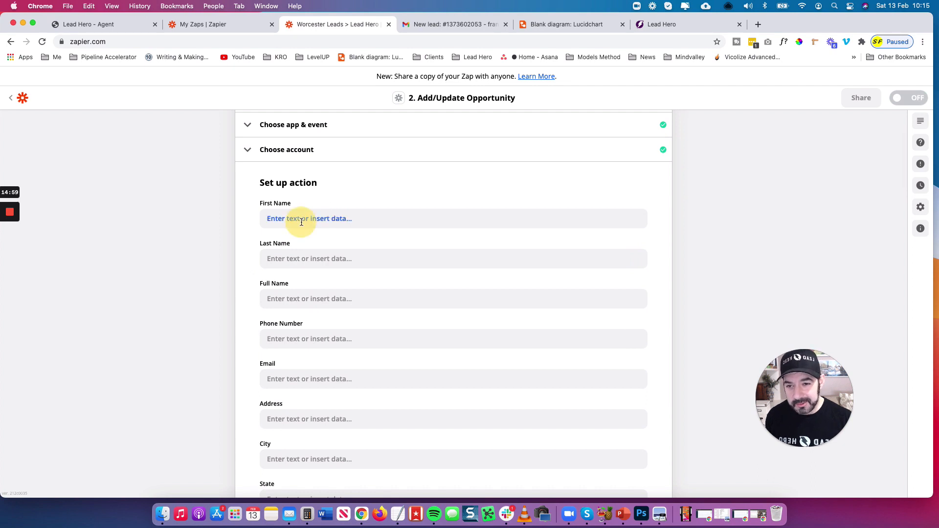
pyautogui.click(300, 218)
pyautogui.click(242, 227)
# Map the Full Name field to the trigger's Parse Output Fullname value
pyautogui.click(293, 299)
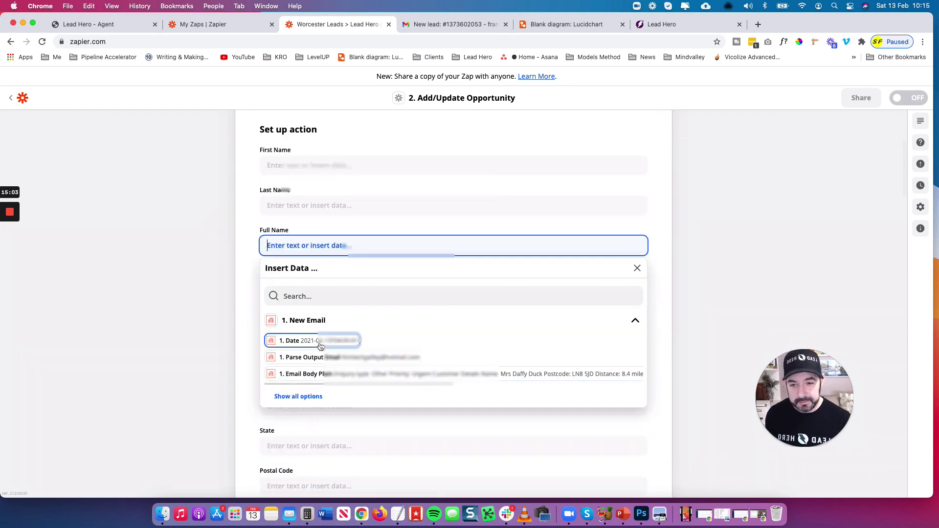
pyautogui.scroll(-1, 362, 368)
pyautogui.click(305, 371)
pyautogui.scroll(-2, 342, 371)
pyautogui.scroll(2, 371, 386)
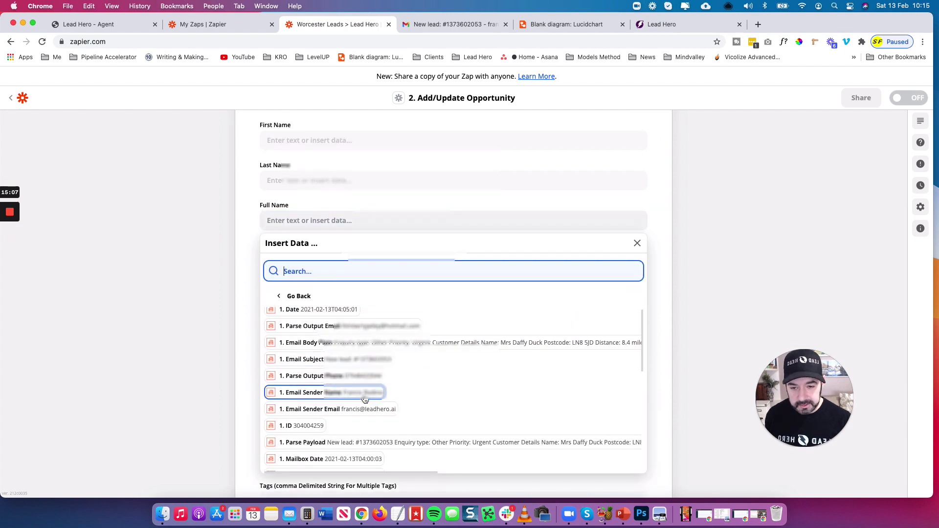
pyautogui.scroll(1, 333, 404)
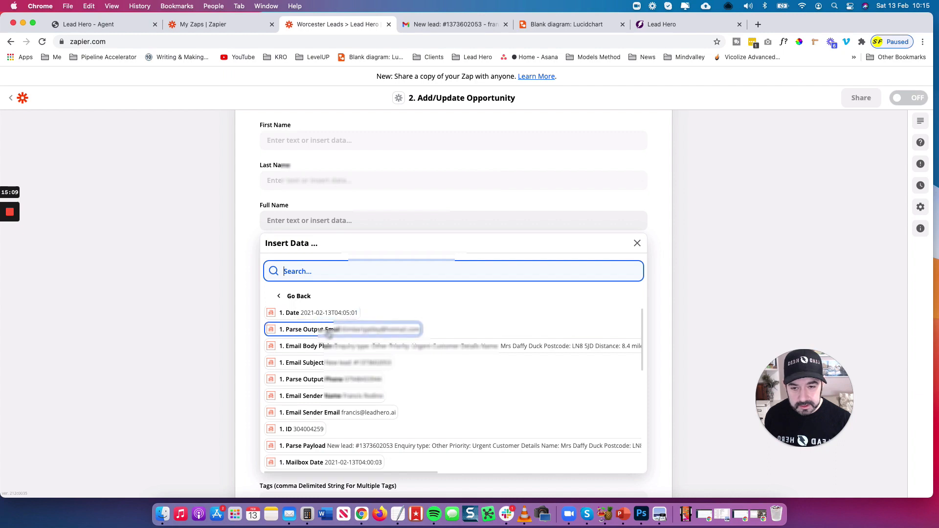
pyautogui.scroll(-3, 329, 332)
pyautogui.scroll(-3, 330, 334)
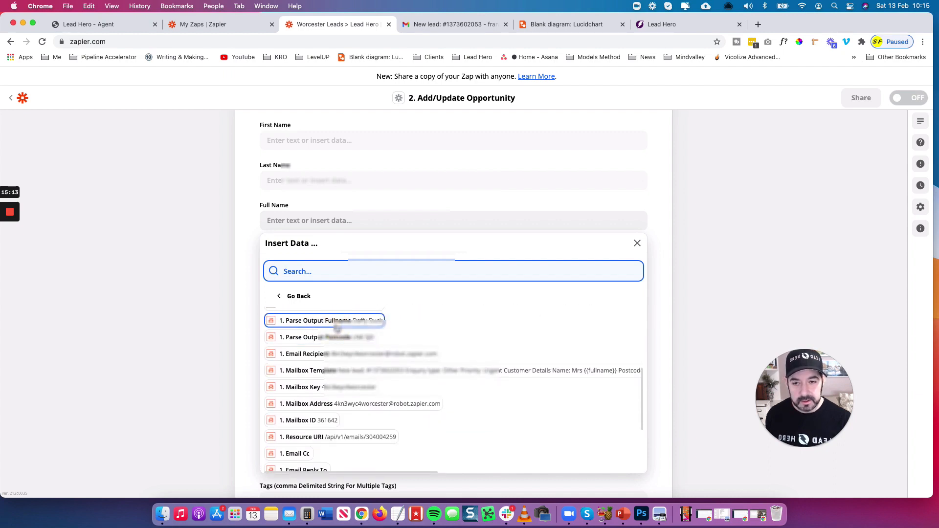
pyautogui.click(337, 327)
pyautogui.click(246, 271)
pyautogui.click(717, 269)
# Map the Phone Number field to the trigger's Parse Output Phone value
pyautogui.click(319, 260)
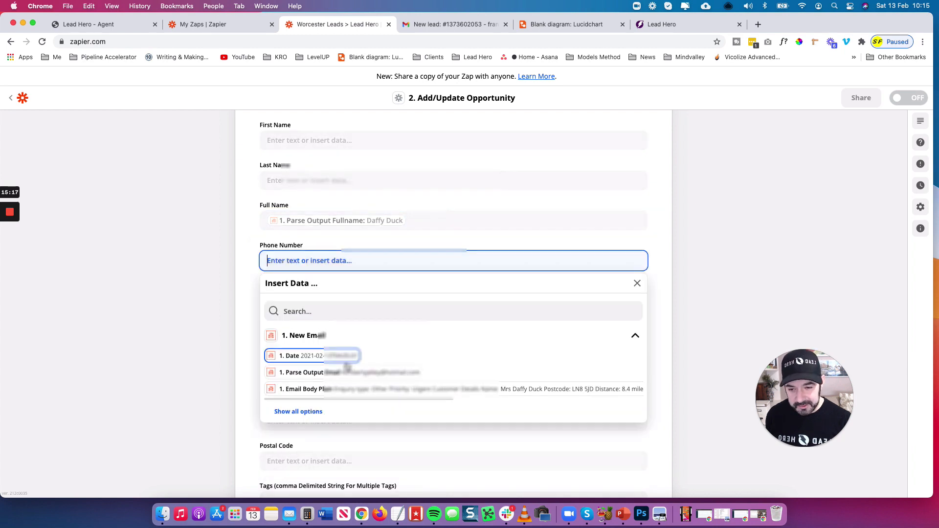
pyautogui.scroll(-2, 309, 375)
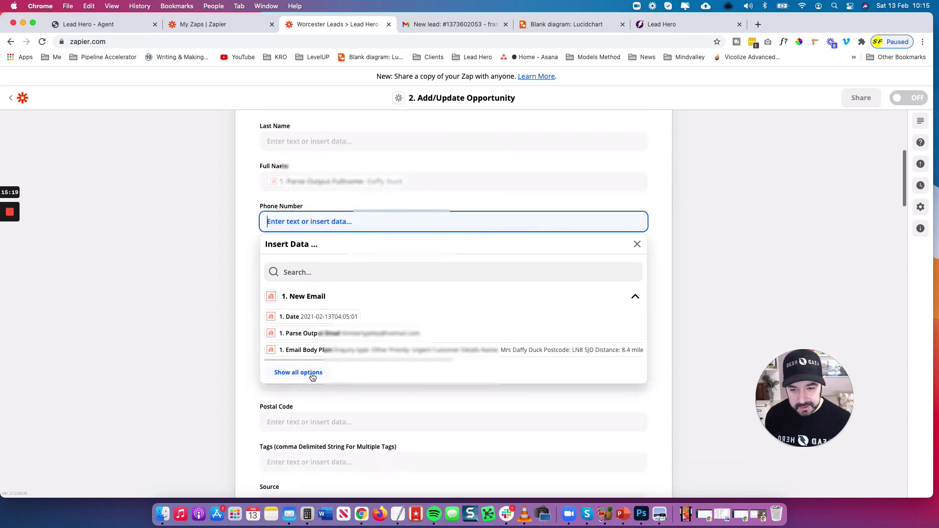
pyautogui.click(309, 374)
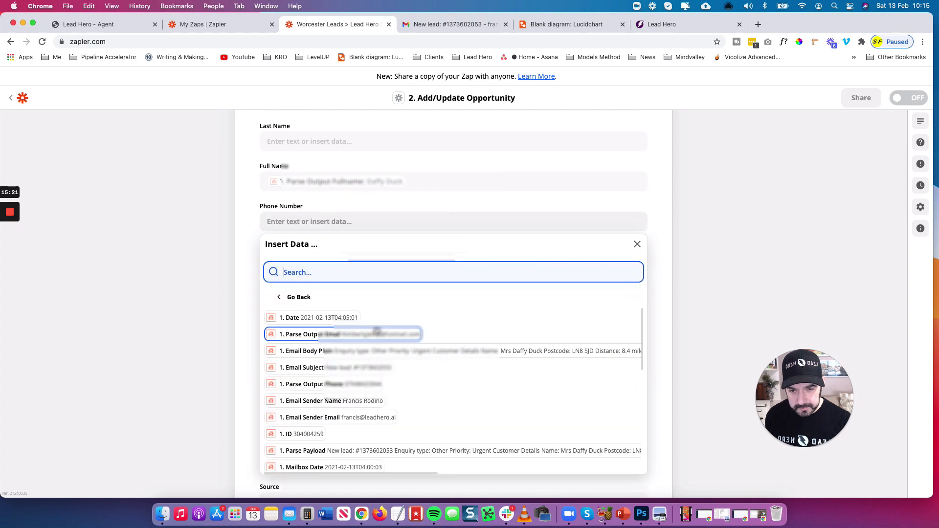
pyautogui.scroll(-1, 372, 347)
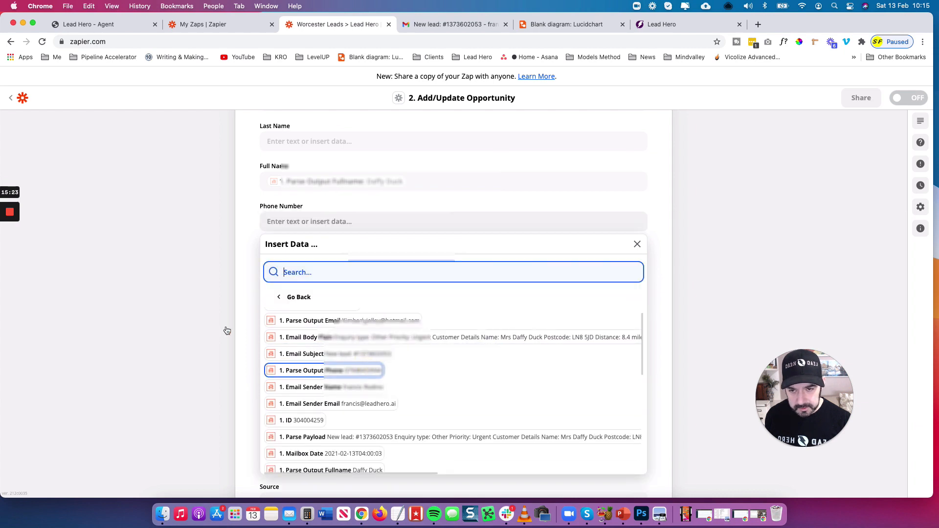
pyautogui.click(366, 370)
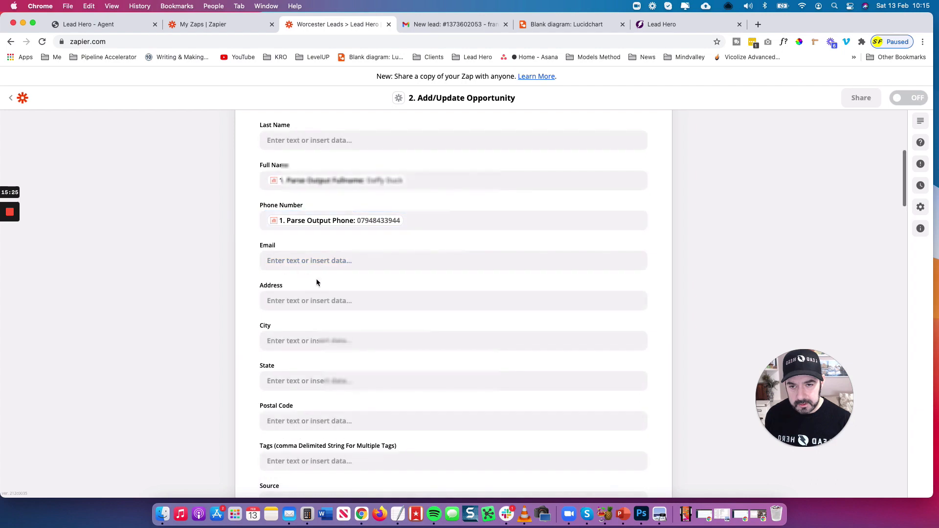
# Map the Email field to the trigger's Parse Output Email value and close the data list
pyautogui.click(303, 264)
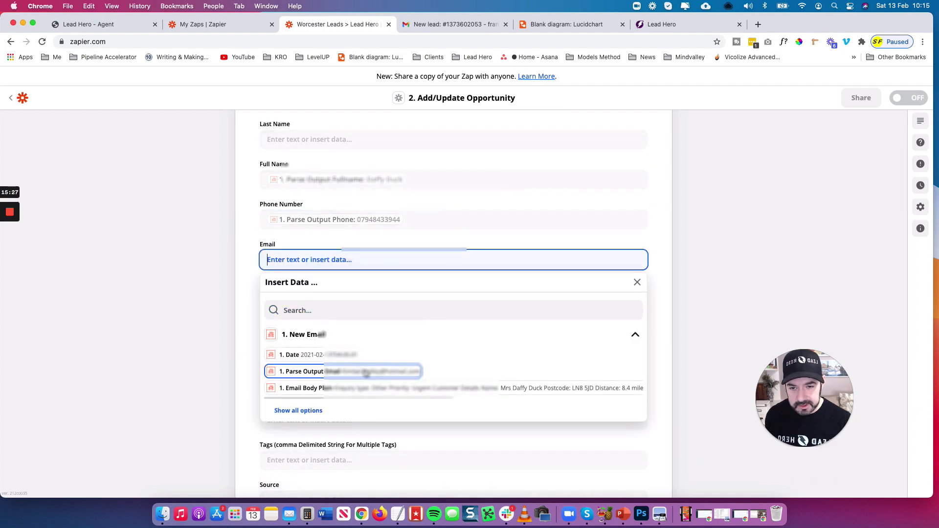
pyautogui.click(364, 371)
pyautogui.scroll(-2, 233, 335)
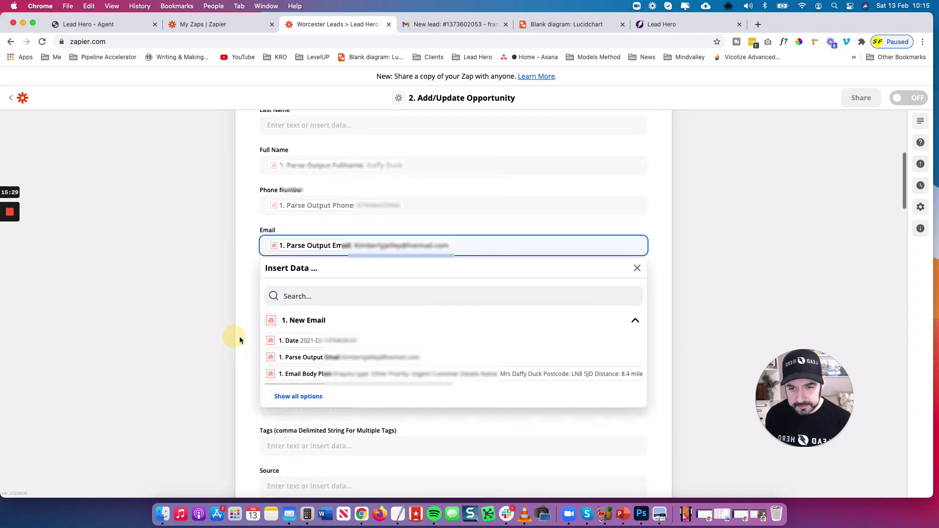
pyautogui.scroll(-3, 242, 336)
pyautogui.scroll(4, 242, 336)
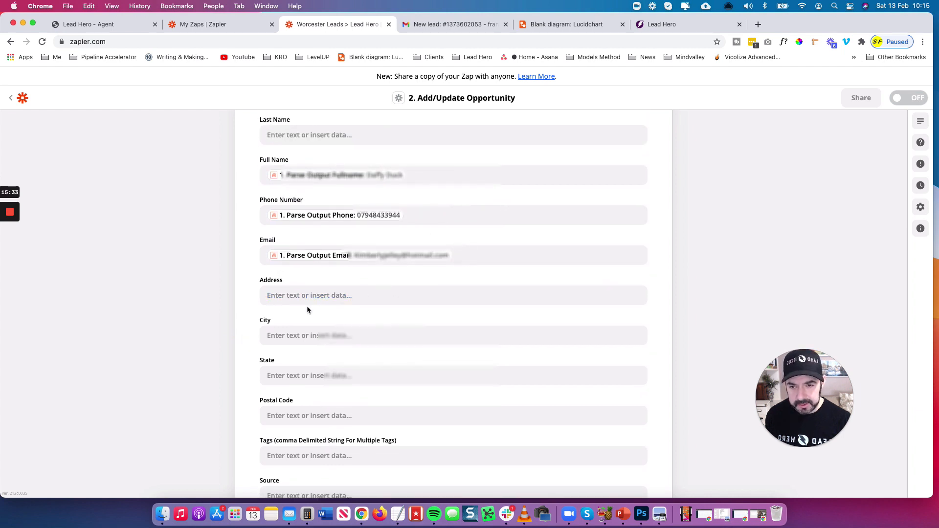
# Map the Postal Code field to the trigger's Parse Output Postcode value
pyautogui.scroll(-2, 308, 310)
pyautogui.scroll(-1, 304, 330)
pyautogui.click(269, 337)
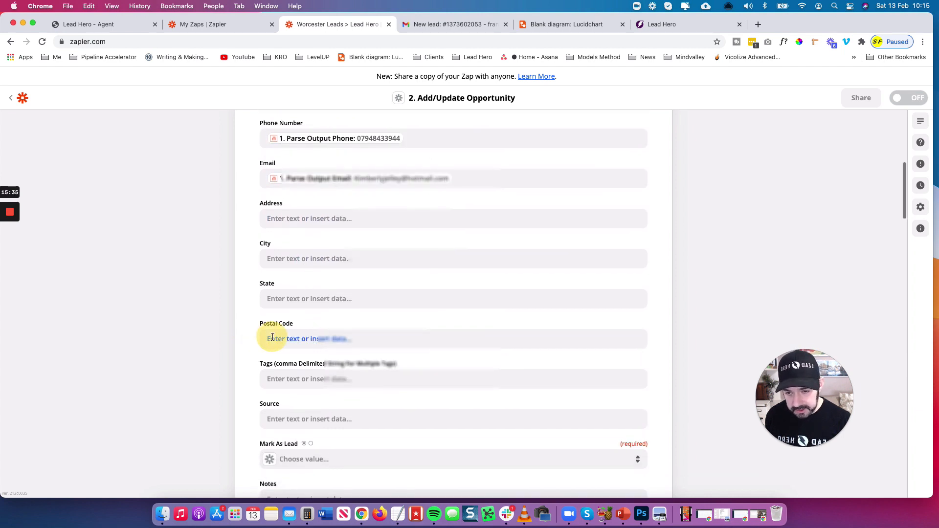
pyautogui.click(310, 423)
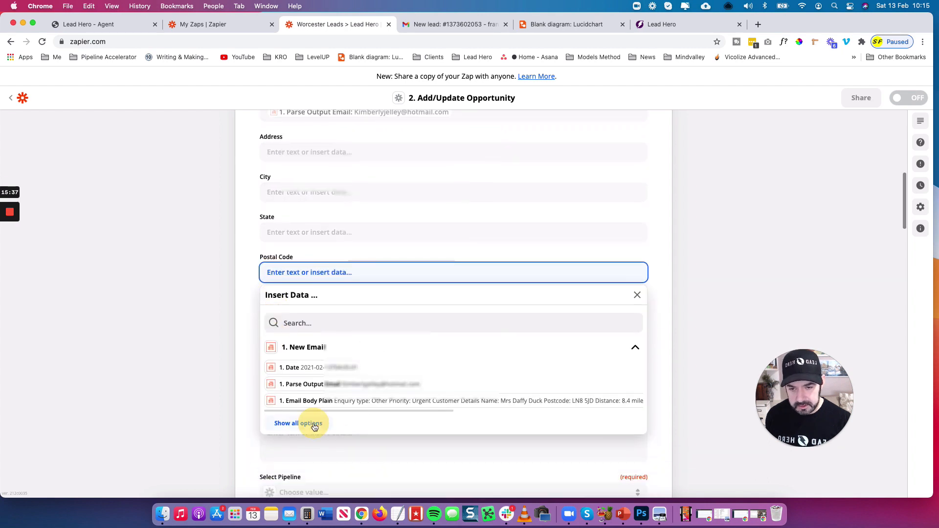
pyautogui.scroll(-5, 376, 395)
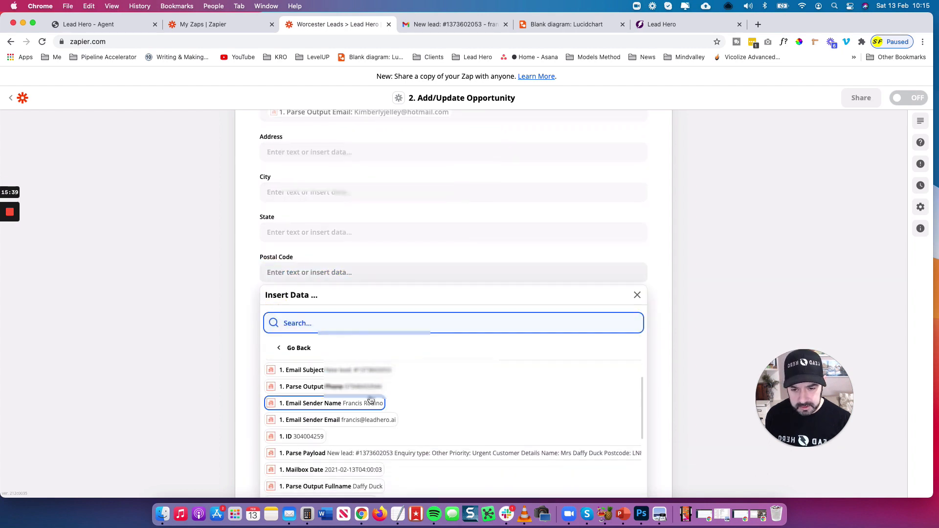
pyautogui.click(357, 447)
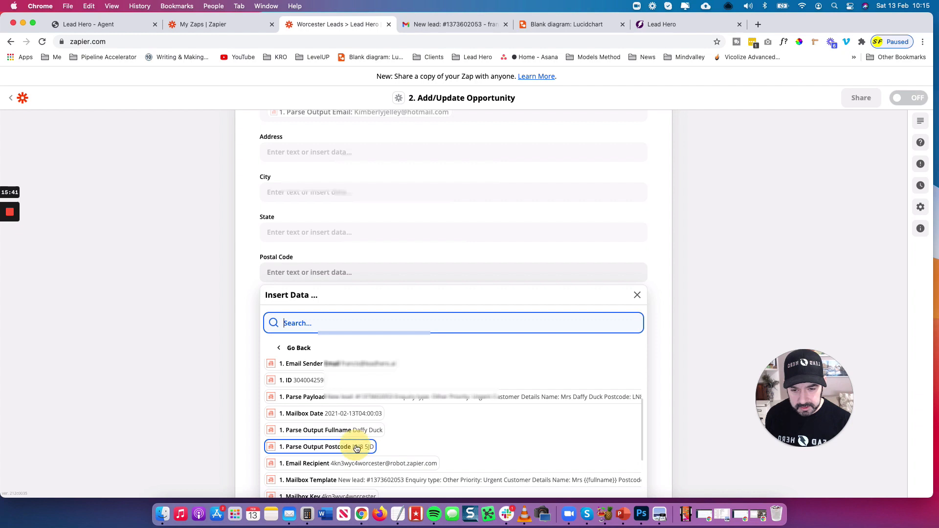
pyautogui.click(223, 316)
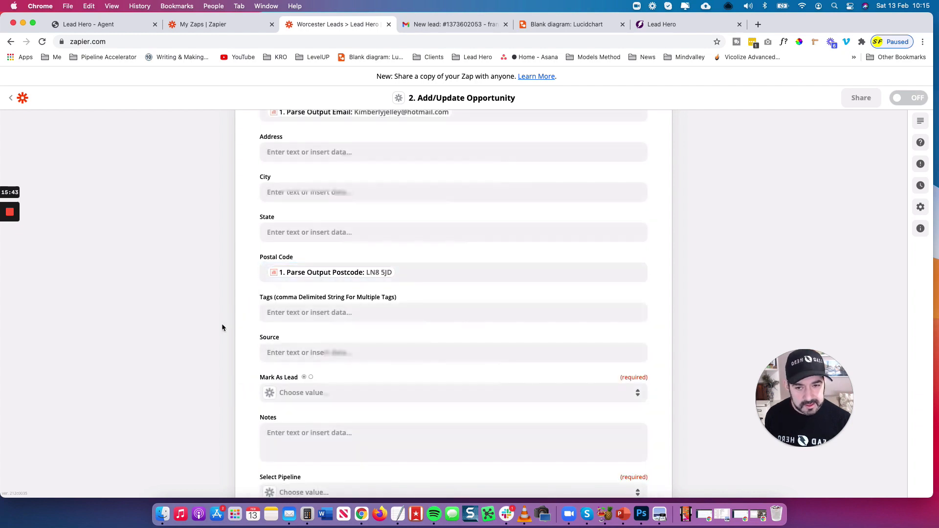
pyautogui.scroll(1, 219, 333)
pyautogui.scroll(-2, 221, 332)
pyautogui.scroll(-4, 225, 327)
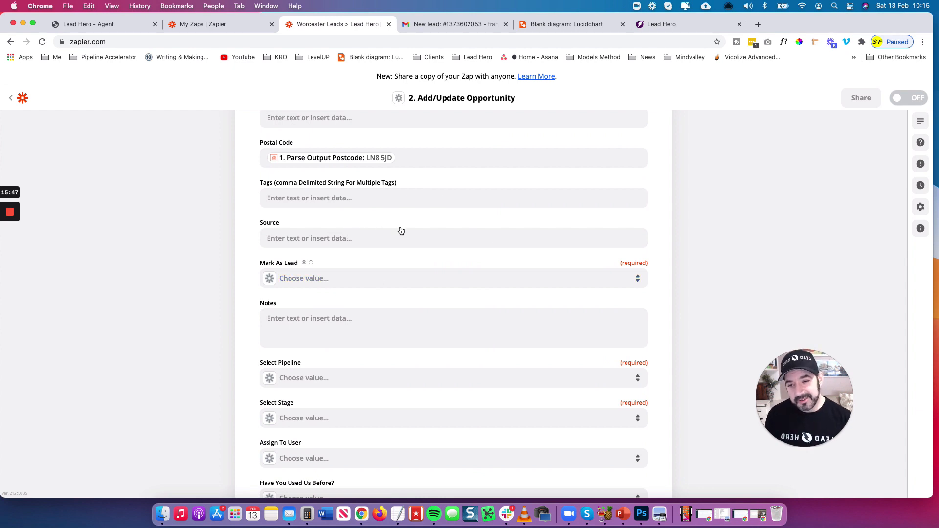
# Map the Notes field to the trigger's Email Body Plain value and close the data list
pyautogui.click(289, 318)
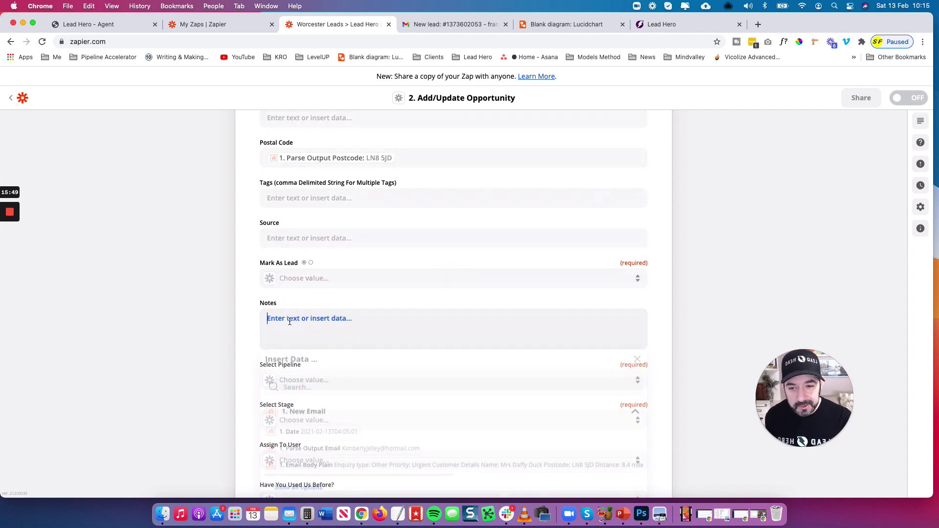
pyautogui.scroll(-2, 329, 398)
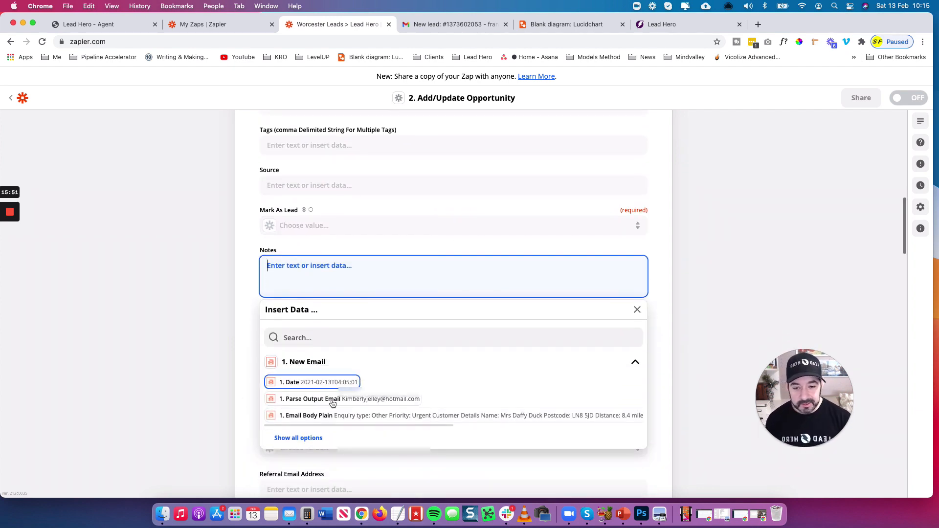
pyautogui.click(314, 431)
pyautogui.scroll(-1, 376, 394)
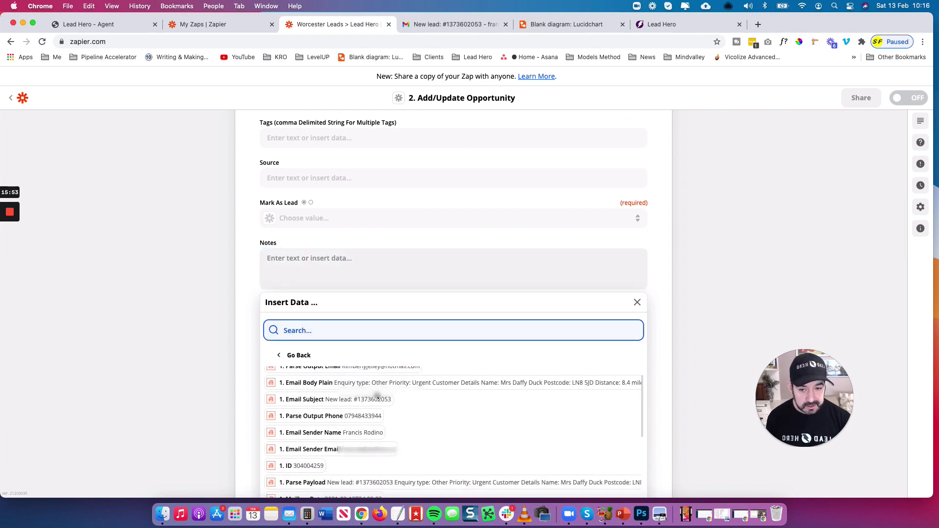
pyautogui.click(345, 383)
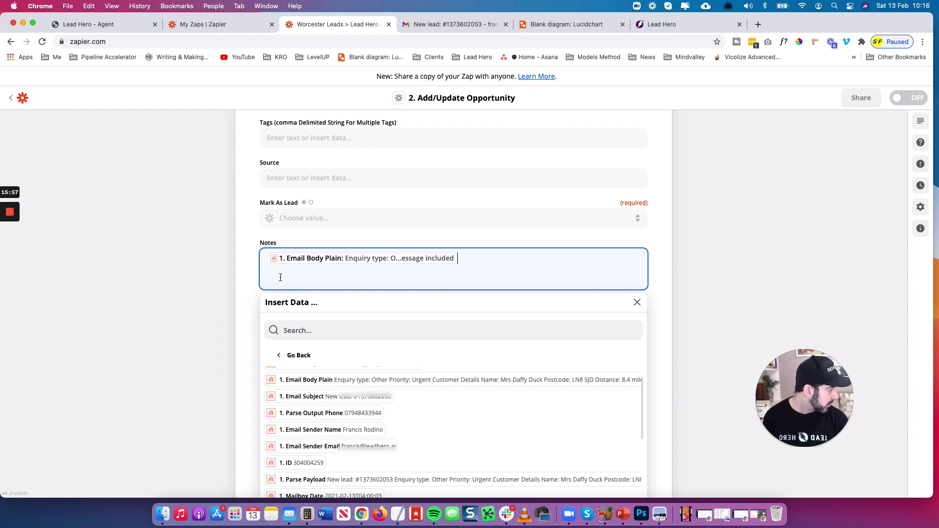
pyautogui.click(224, 284)
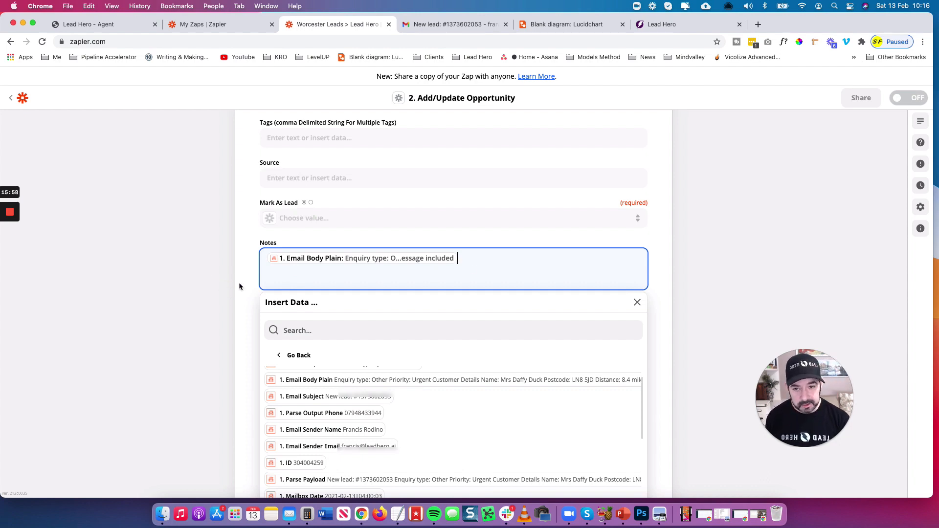
pyautogui.click(295, 225)
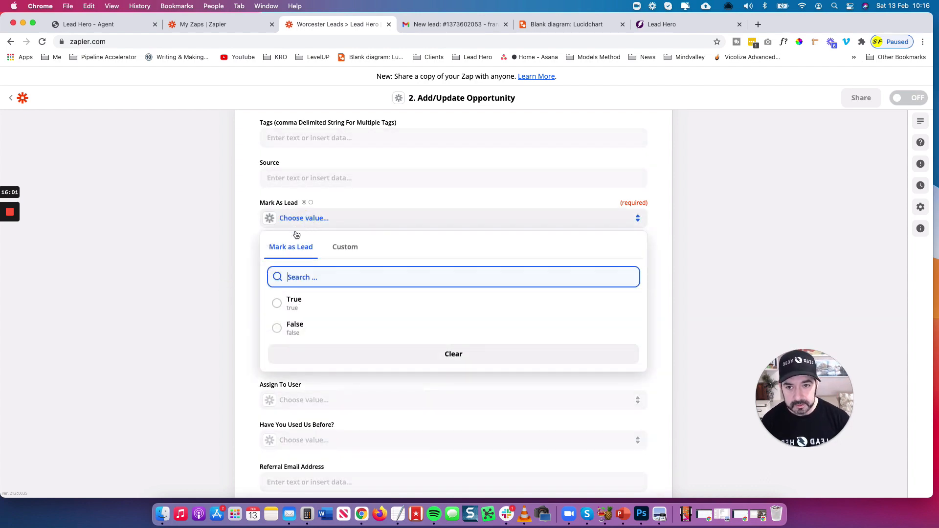
pyautogui.moveTo(10, 222)
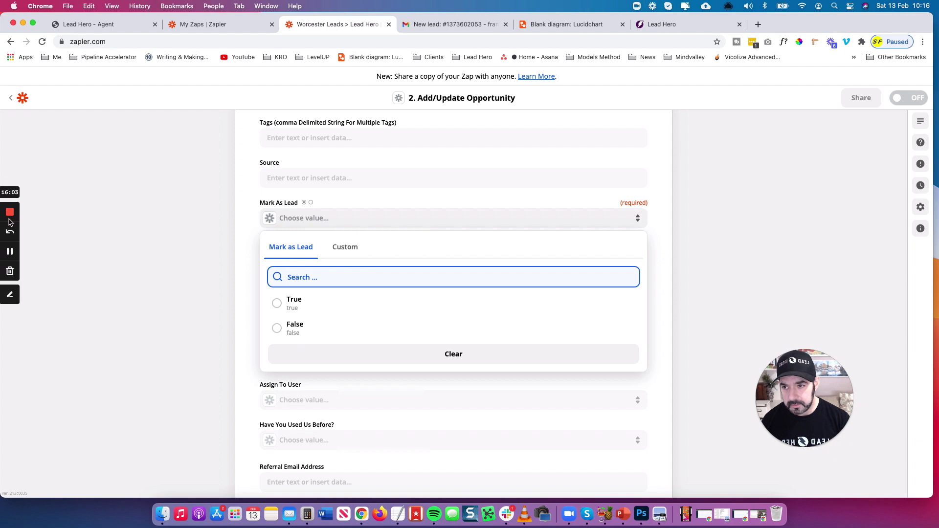
pyautogui.click(9, 252)
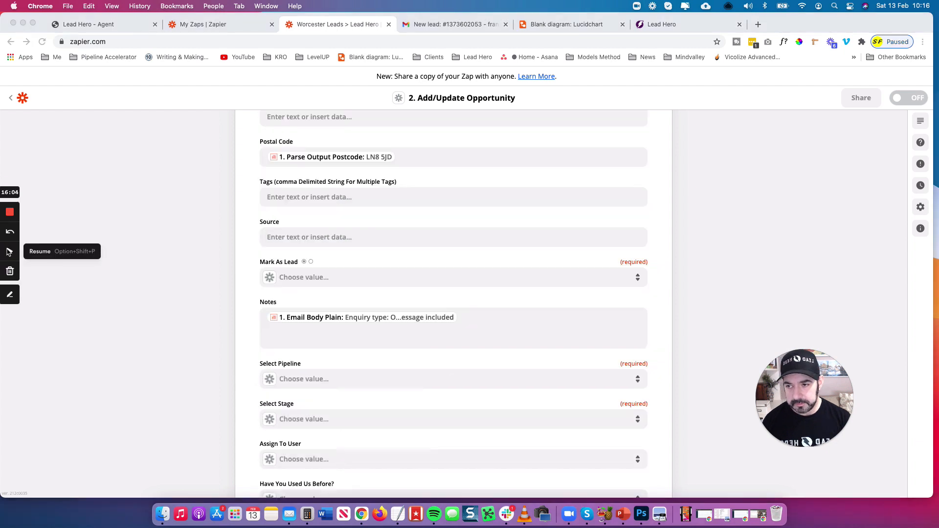
pyautogui.click(9, 252)
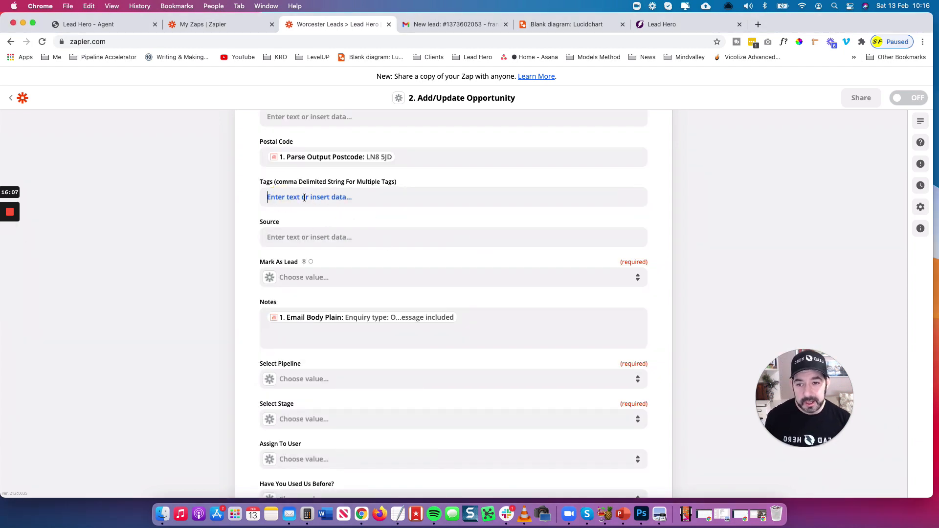
# Enter Worcester Leads in the Tags field and copy that text
pyautogui.click(304, 197)
pyautogui.write('Worcester Leads')
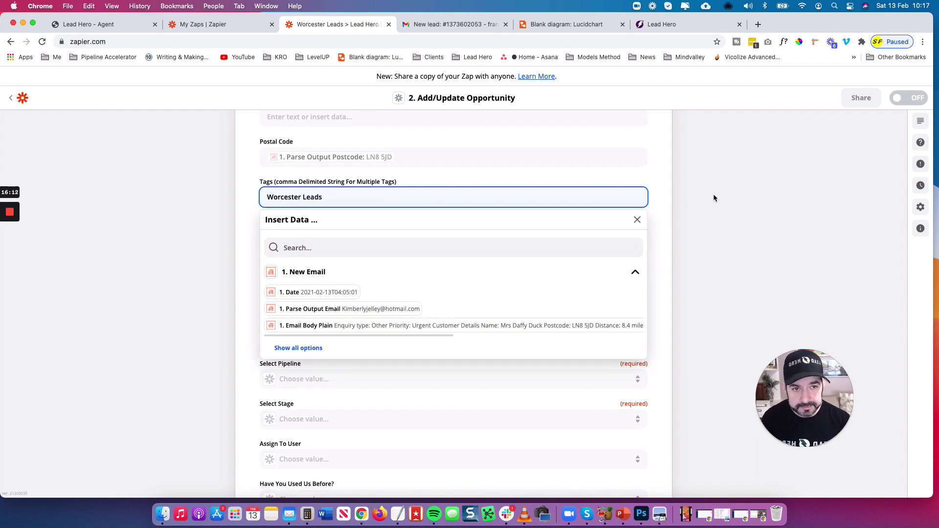
pyautogui.click(713, 194)
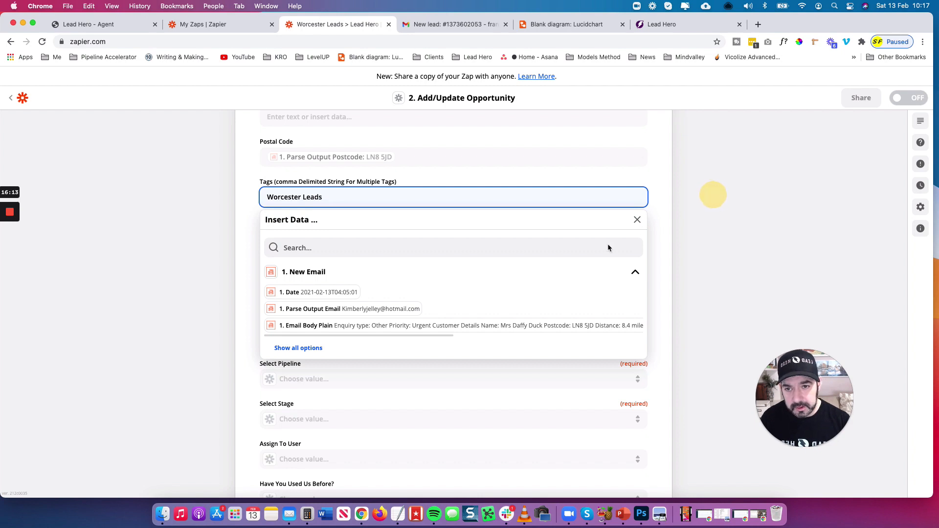
pyautogui.moveTo(333, 195); pyautogui.dragTo(260, 196)
pyautogui.press('super+c')
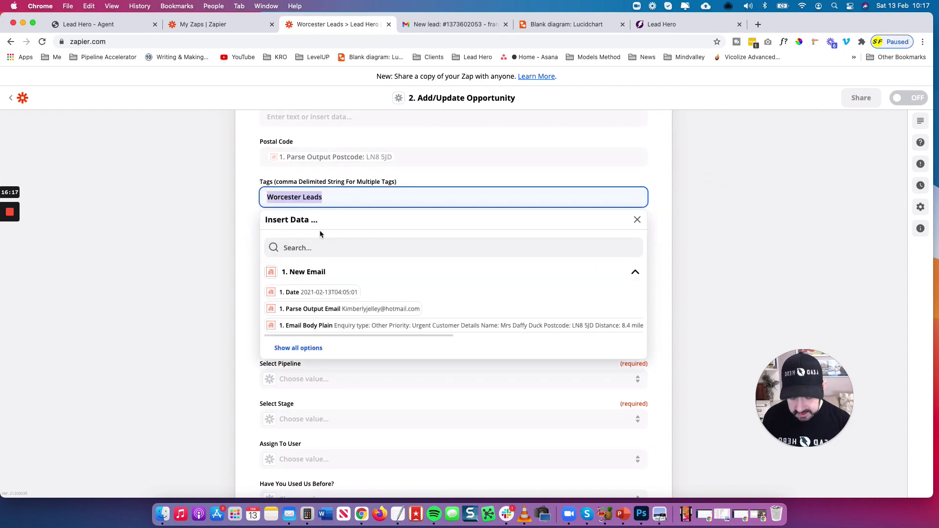
pyautogui.click(229, 253)
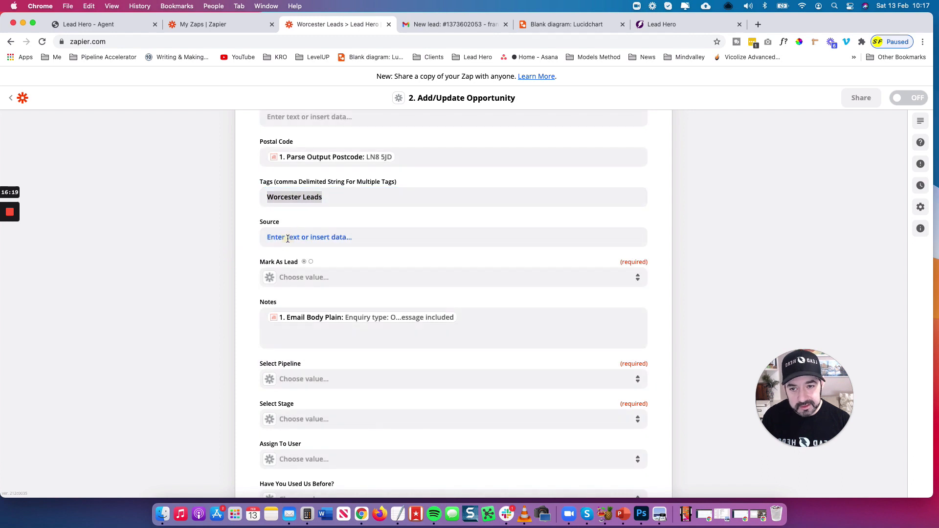
# Paste Worcester Leads into the Source field and clear the Tags field
pyautogui.click(288, 239)
pyautogui.press('super+v')
pyautogui.moveTo(326, 194); pyautogui.dragTo(249, 197)
pyautogui.press('BackSpace')
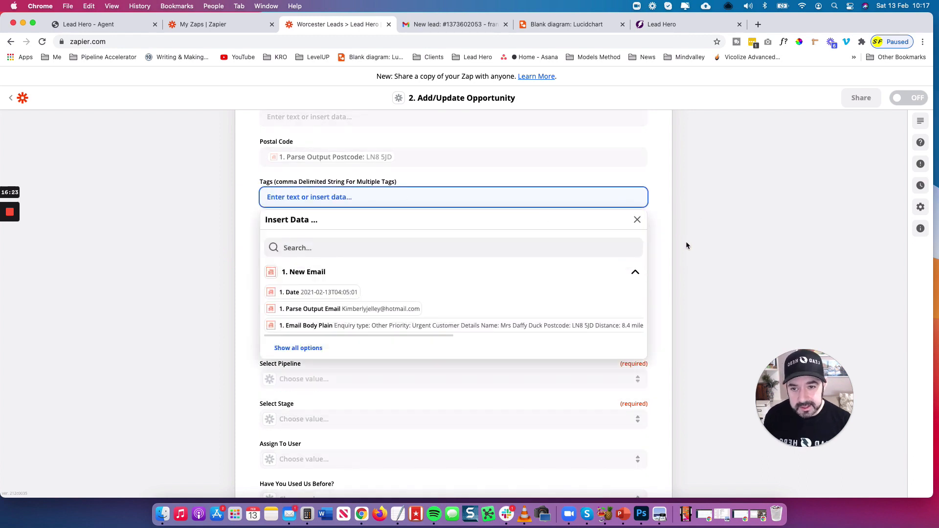
pyautogui.click(724, 255)
# Set the required Mark As Lead field to True
pyautogui.scroll(-1, 293, 250)
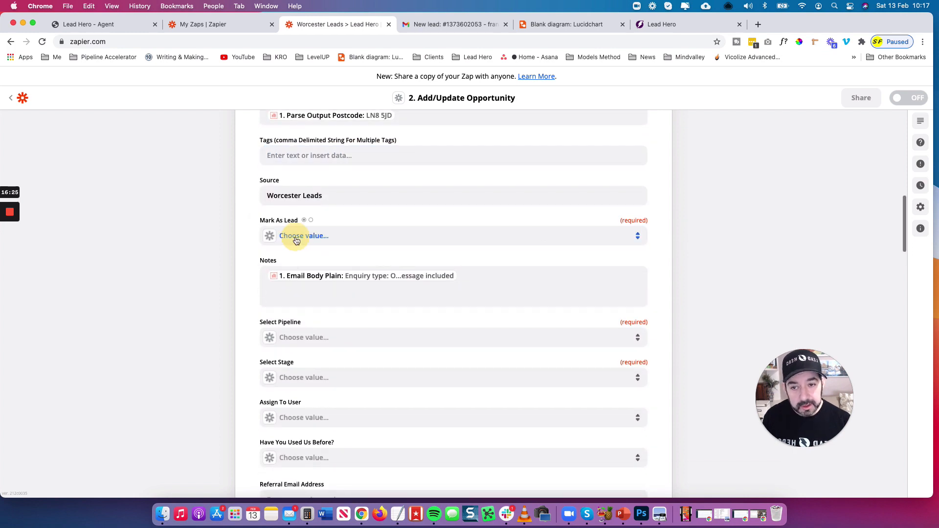
pyautogui.click(295, 236)
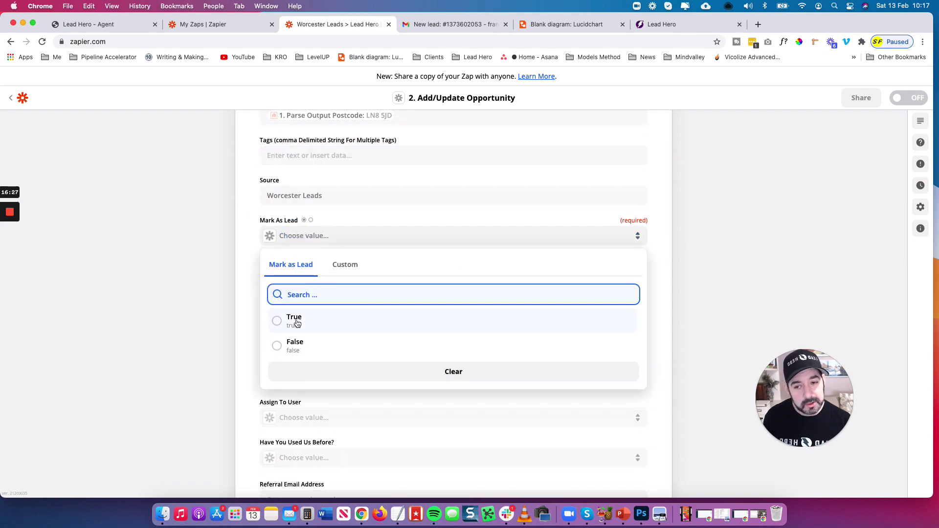
pyautogui.click(295, 321)
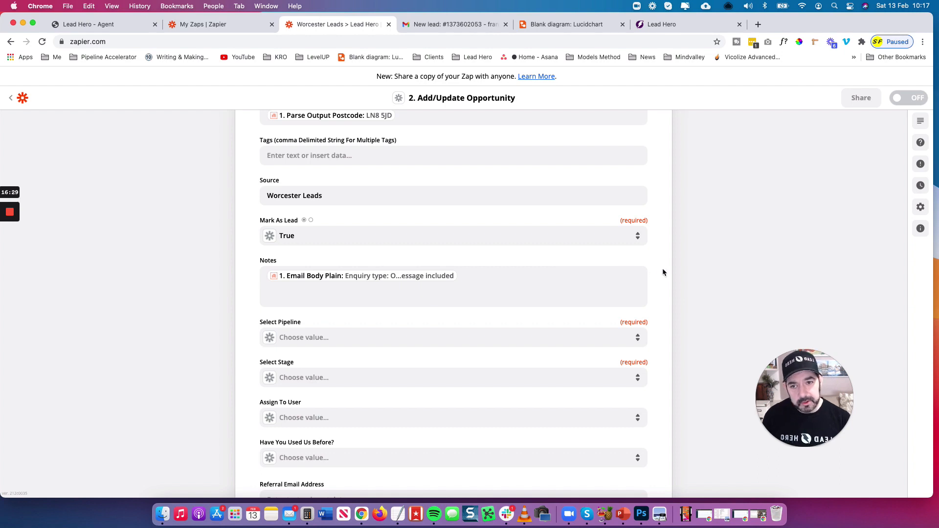
# Set the opportunity's pipeline to General Pipeline and its stage to New Lead
pyautogui.scroll(-2, 641, 304)
pyautogui.scroll(-3, 546, 248)
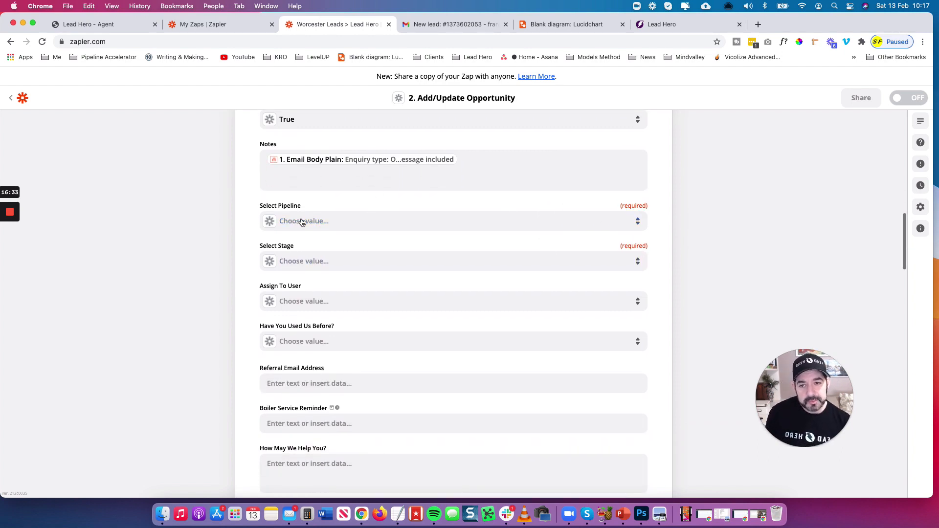
pyautogui.click(361, 226)
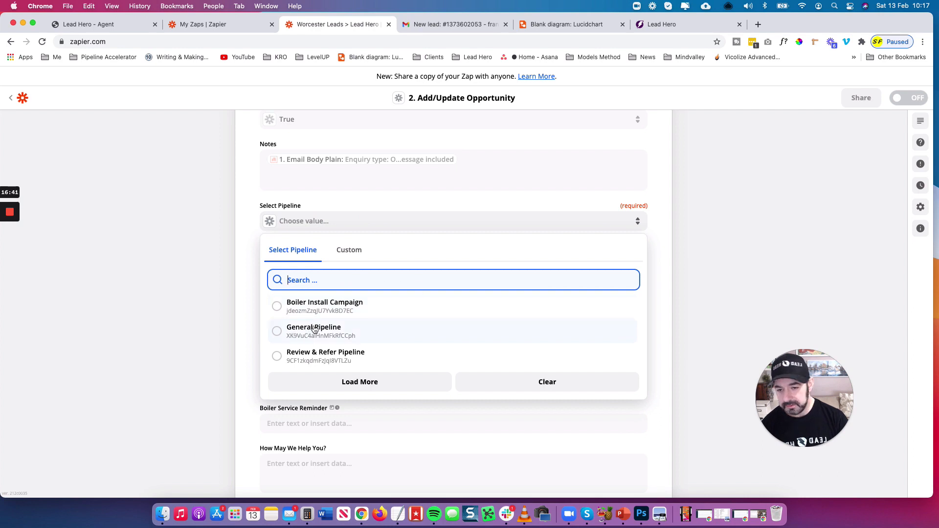
pyautogui.click(309, 332)
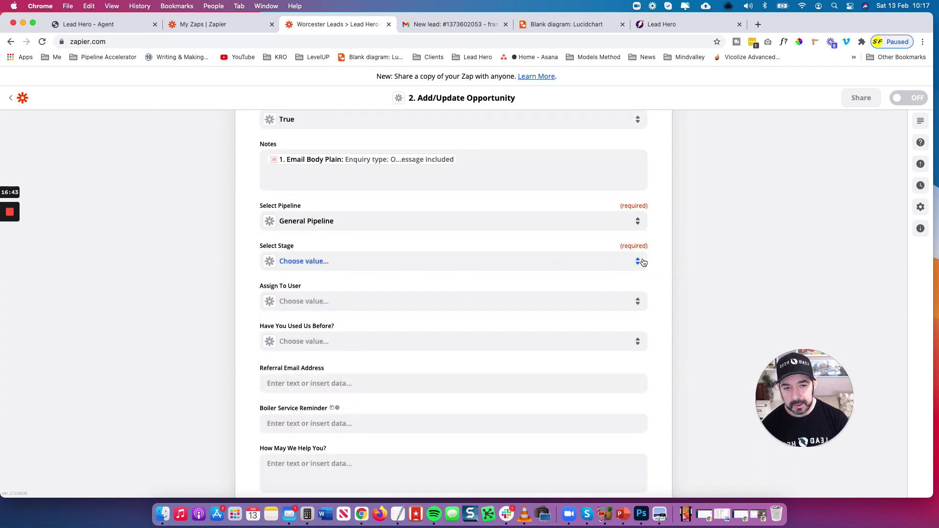
pyautogui.click(341, 265)
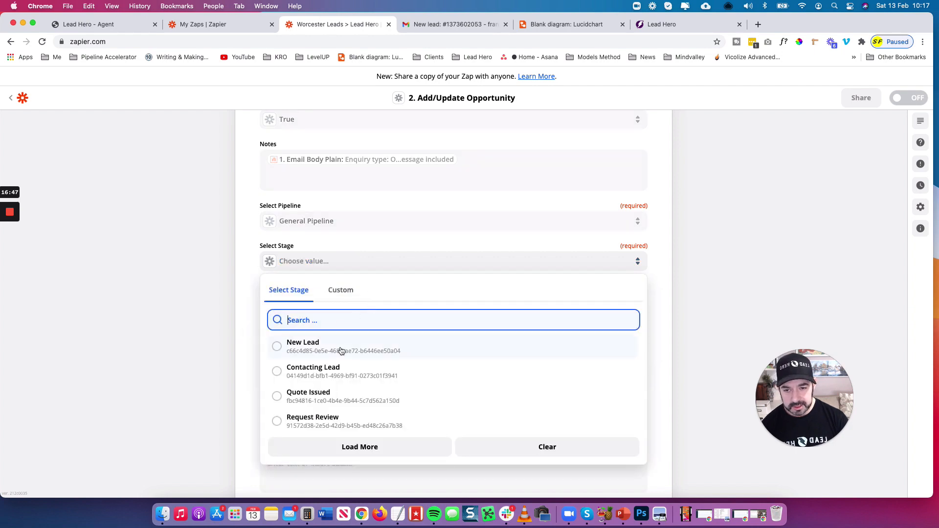
pyautogui.click(303, 345)
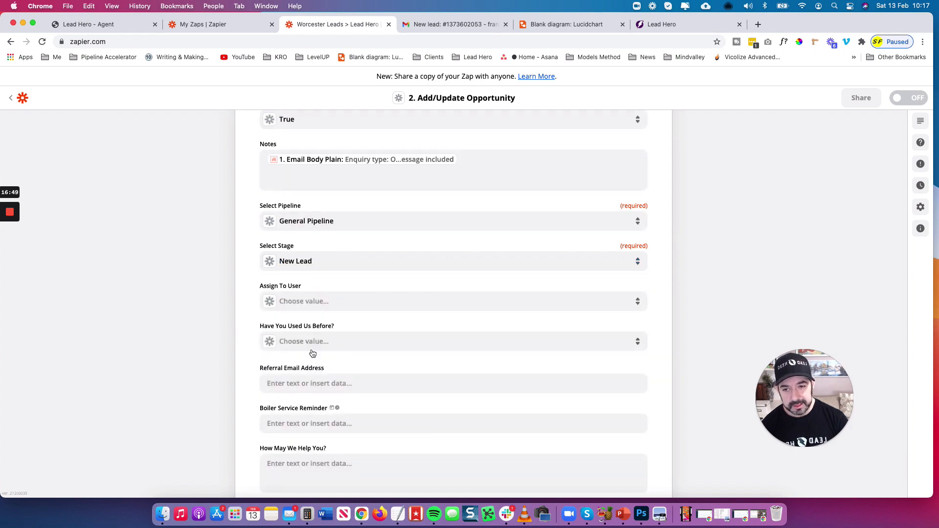
# Leave the remaining optional opportunity fields empty and continue to the action's test section
pyautogui.scroll(-2, 432, 364)
pyautogui.scroll(-2, 423, 277)
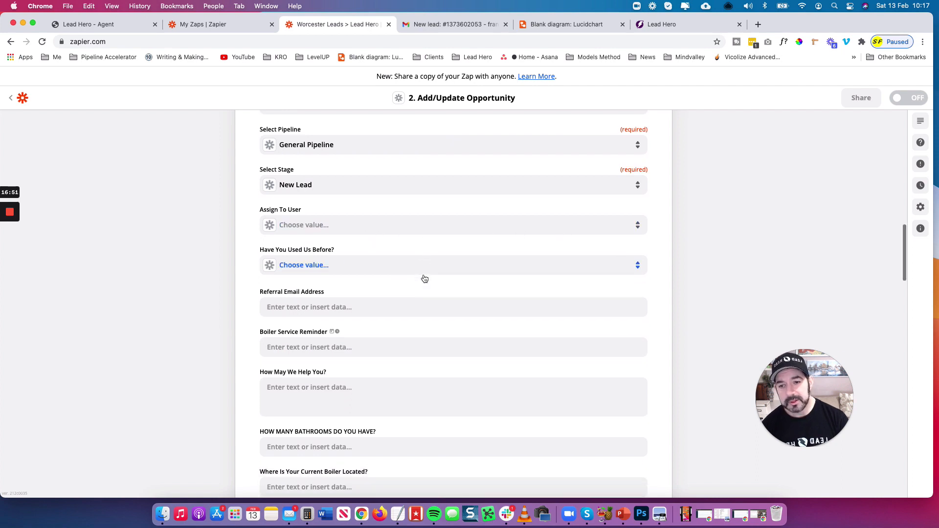
pyautogui.scroll(-3, 416, 277)
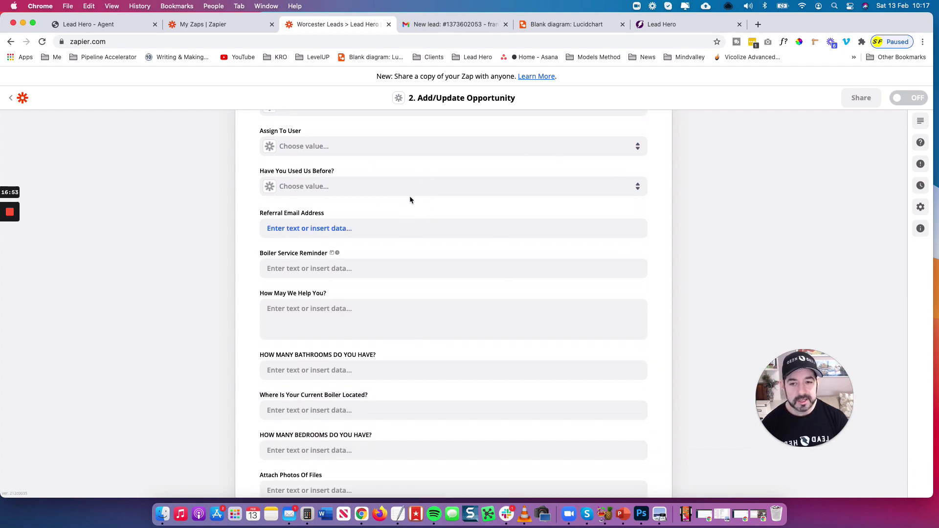
pyautogui.scroll(-10, 497, 333)
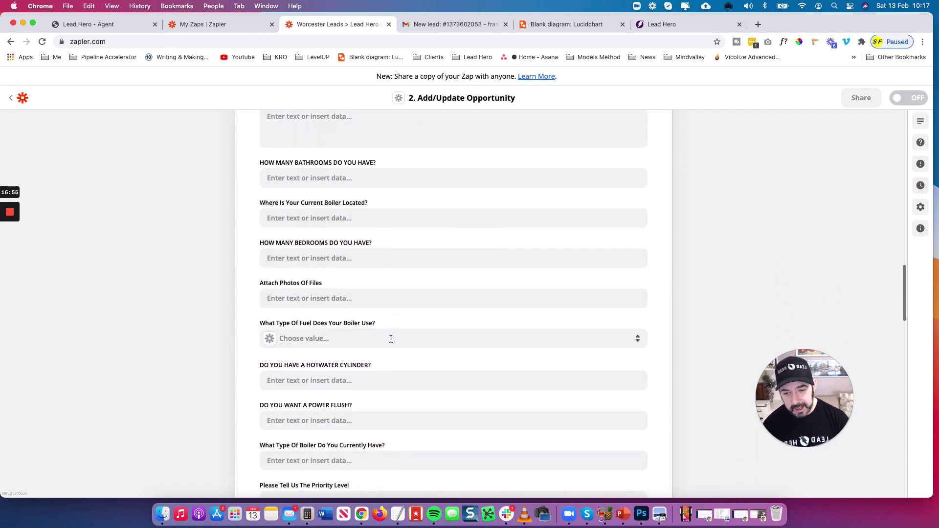
pyautogui.scroll(-5, 390, 340)
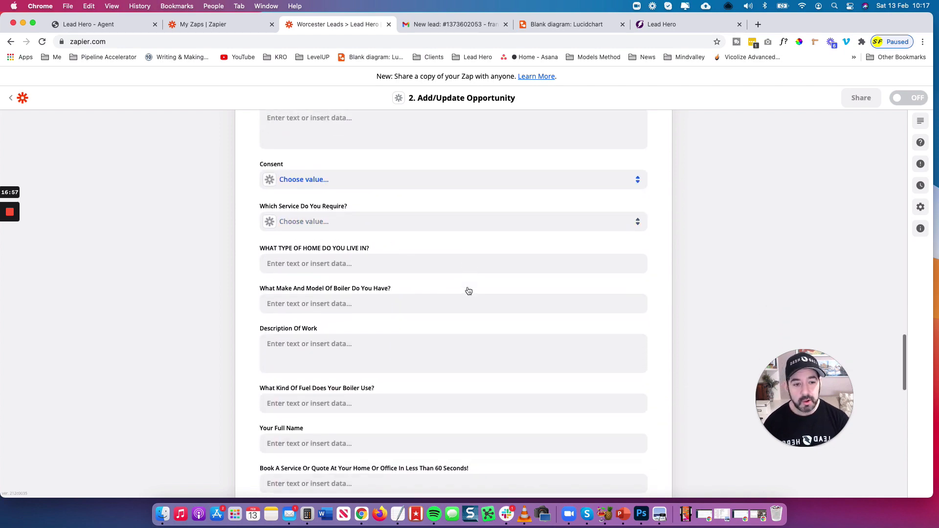
pyautogui.scroll(-20, 469, 291)
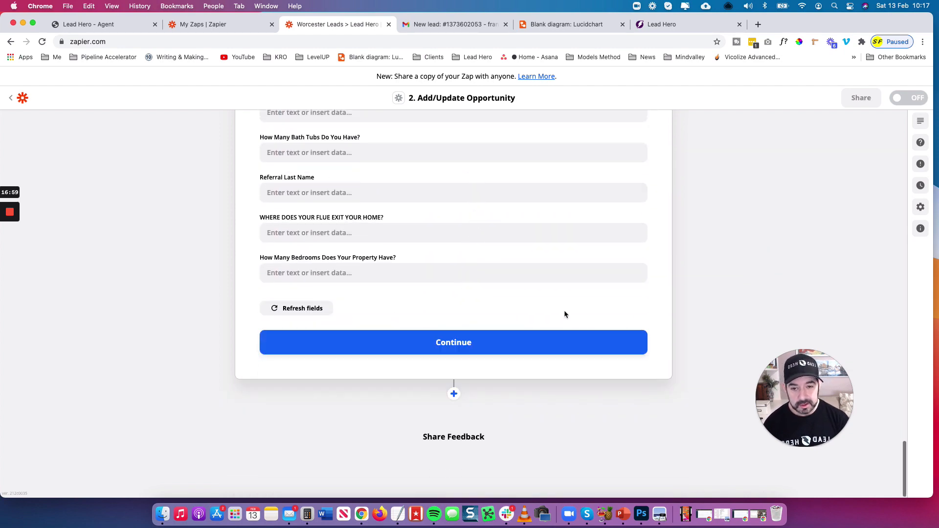
pyautogui.click(501, 346)
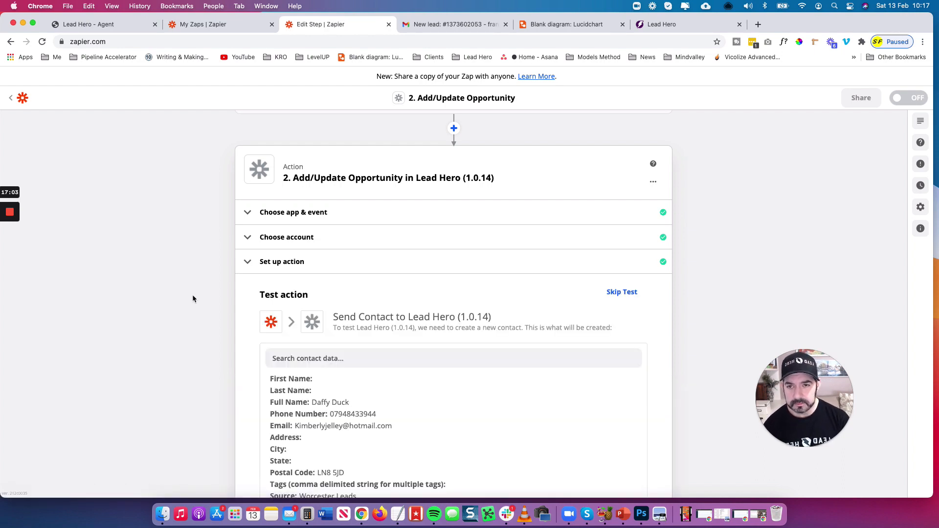
# Check the mapped contact data, including source, notes, pipeline and stage, and run the action test with review
pyautogui.scroll(-4, 211, 306)
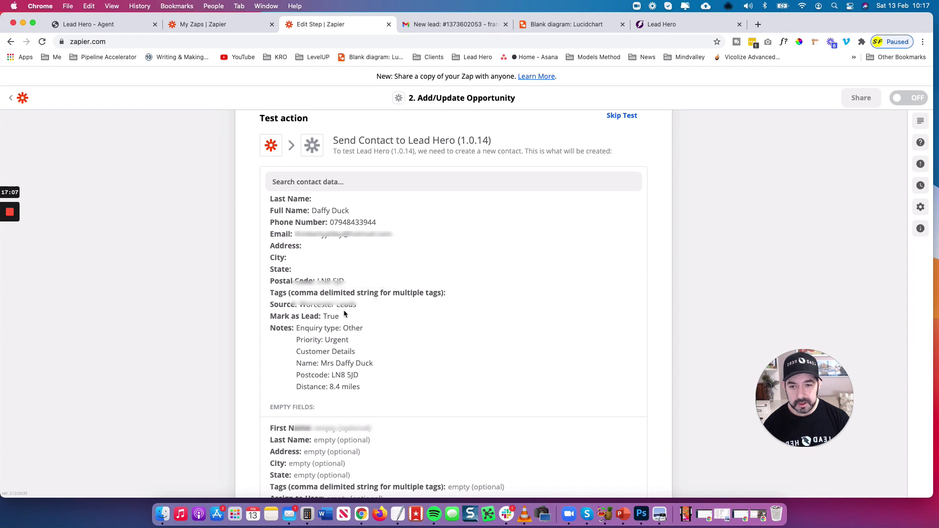
pyautogui.scroll(-5, 320, 331)
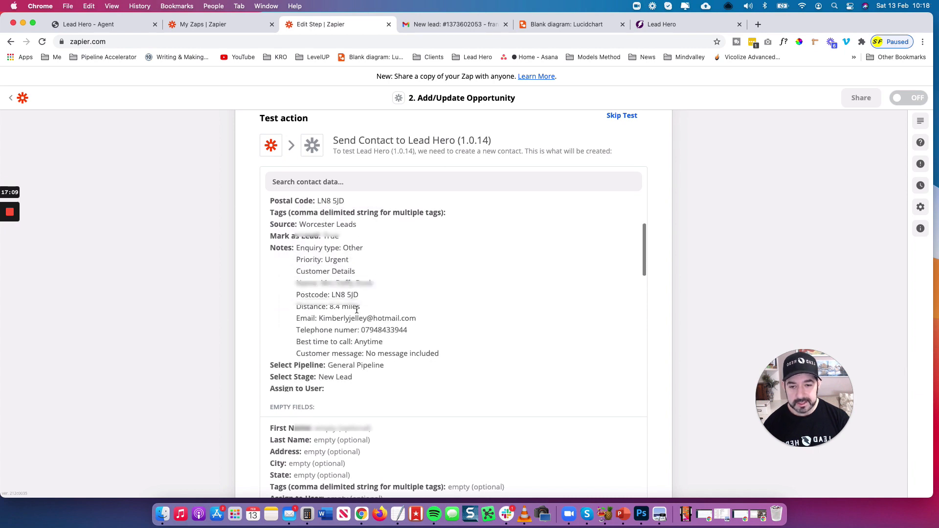
pyautogui.scroll(-8, 242, 303)
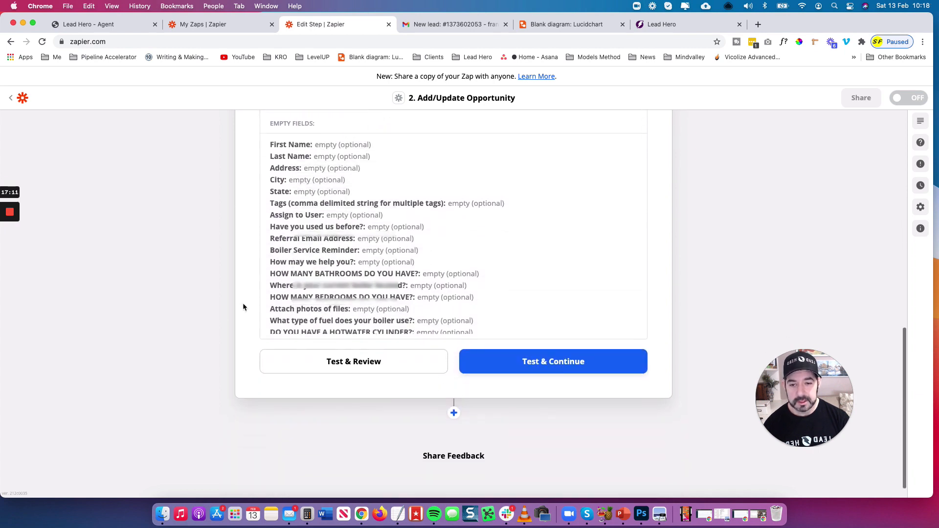
pyautogui.click(412, 367)
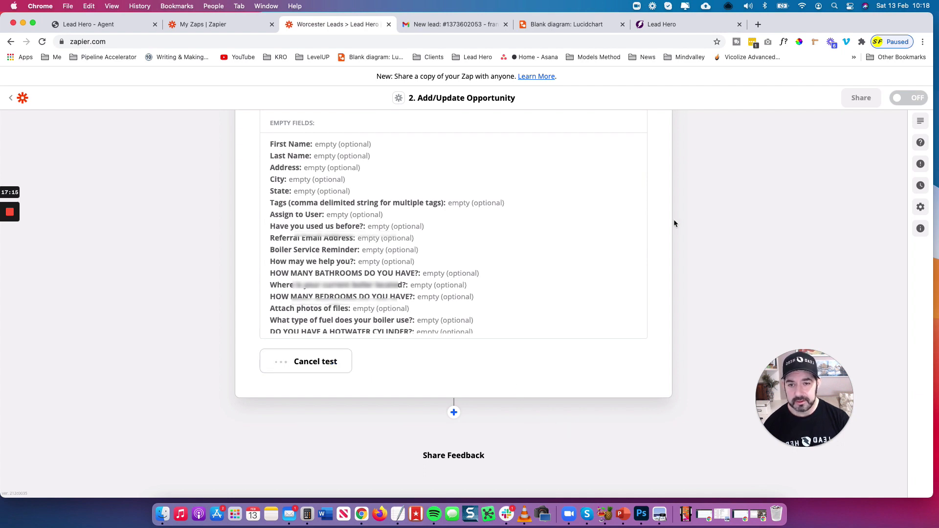
# Switch to Lead Hero and display the opportunities in the General Pipeline
pyautogui.click(688, 27)
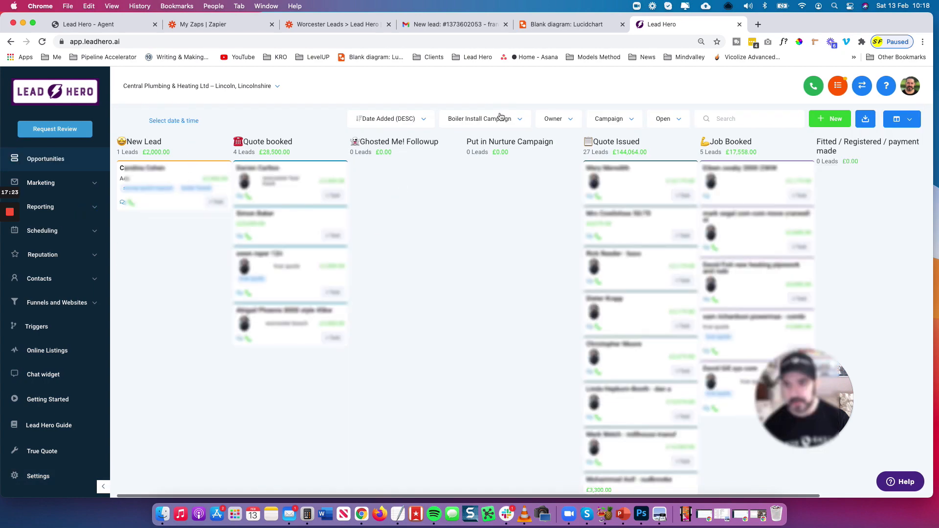
pyautogui.click(520, 122)
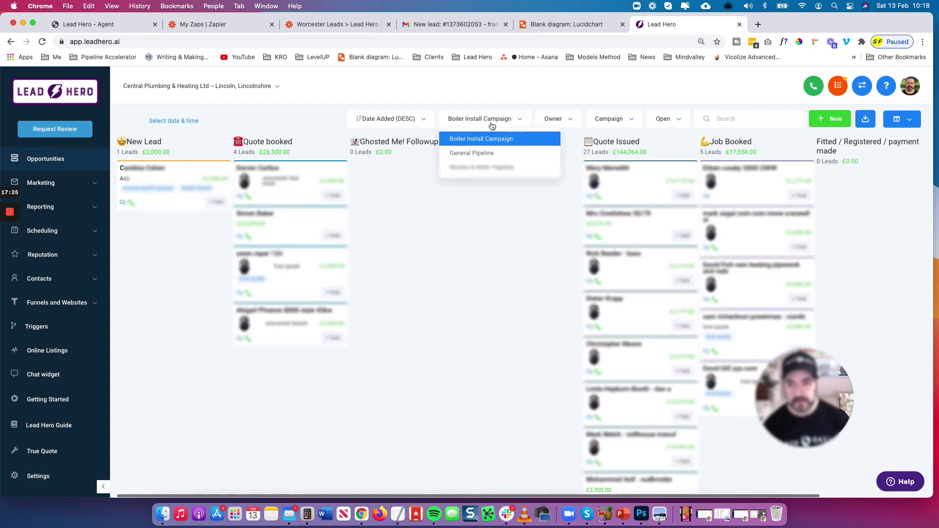
pyautogui.click(472, 153)
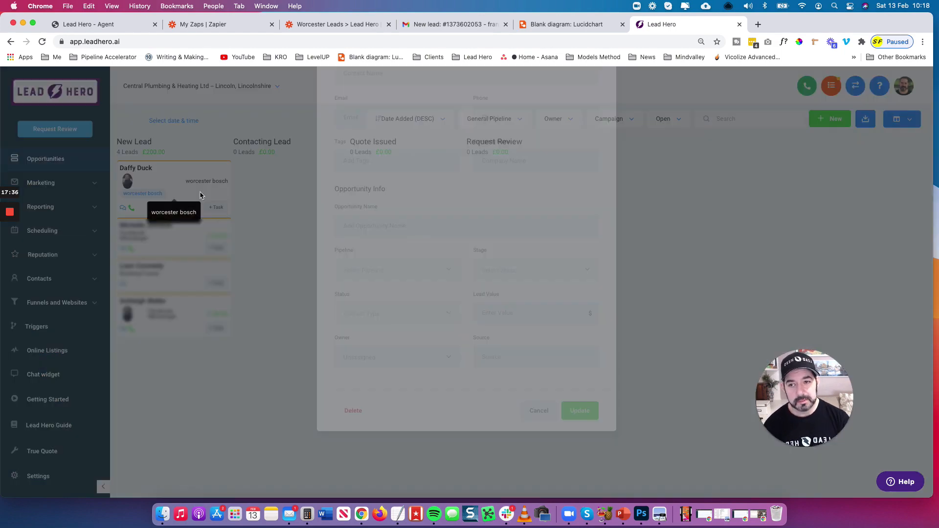
# Open the worcester bosch opportunity in the New Lead stage, check its contact details, opportunity fields and notes, and close it without changes
pyautogui.click(197, 195)
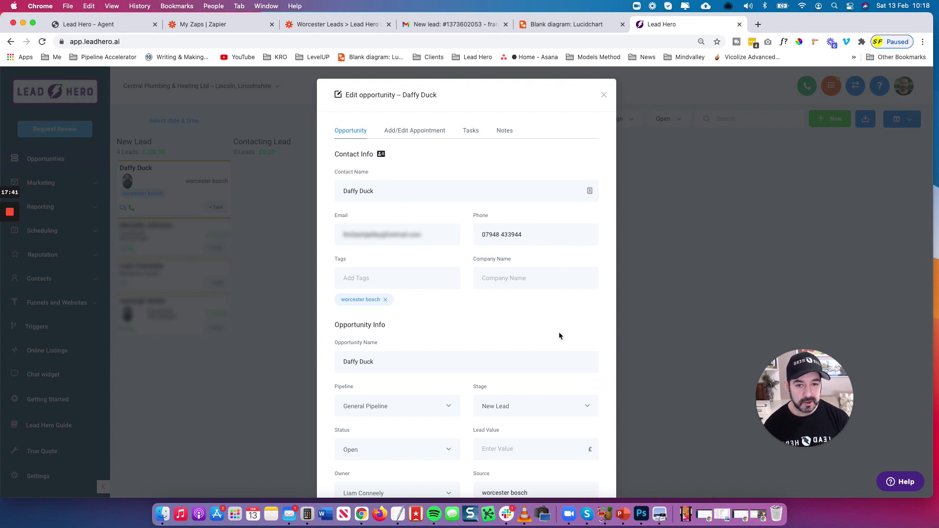
pyautogui.scroll(-3, 558, 335)
pyautogui.scroll(2, 502, 242)
pyautogui.click(506, 112)
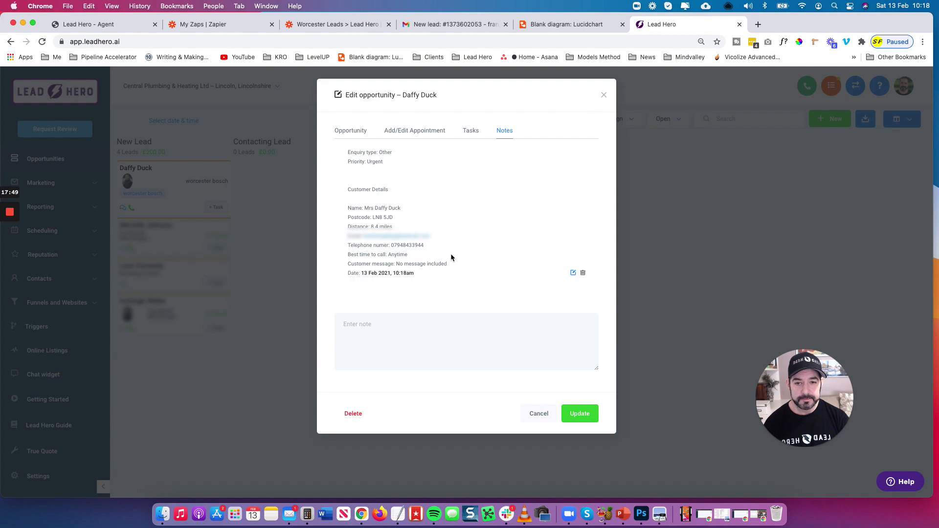
pyautogui.click(603, 95)
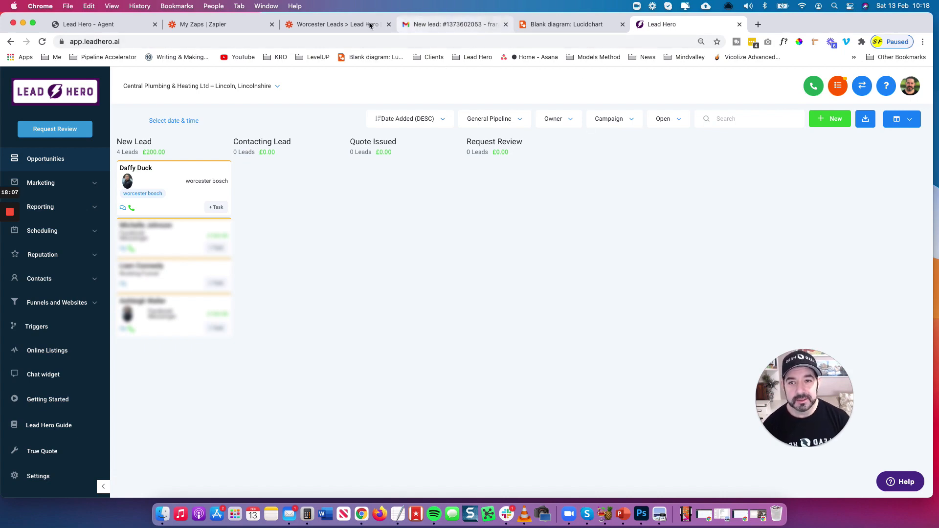
# Review the lead-flow diagram in Lucidchart, and the trigger and tested action of the Worcester Leads > Lead Hero Zap in Zapier
pyautogui.click(565, 25)
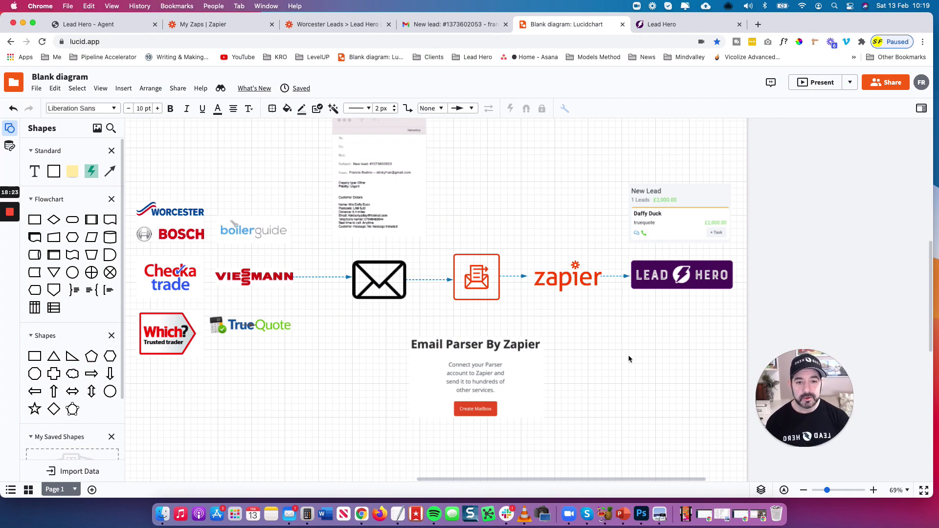
pyautogui.click(345, 23)
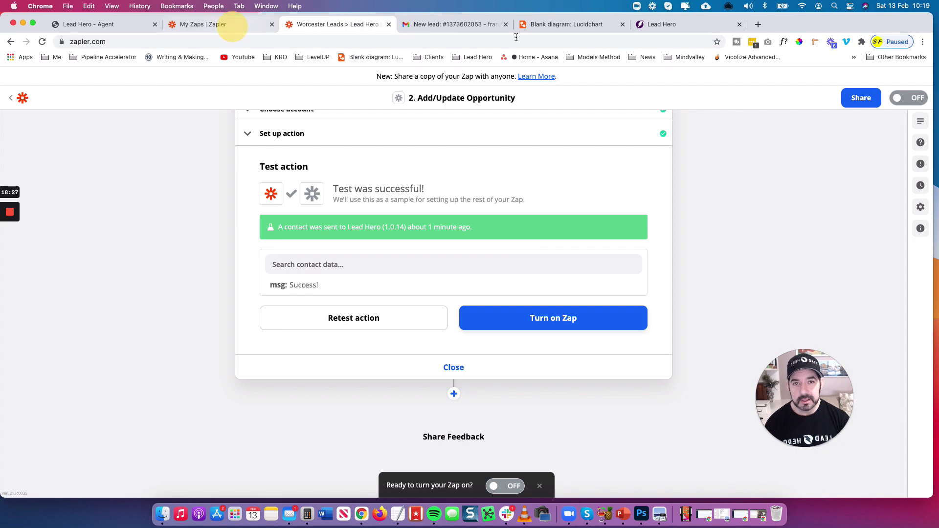
pyautogui.click(233, 24)
pyautogui.click(344, 21)
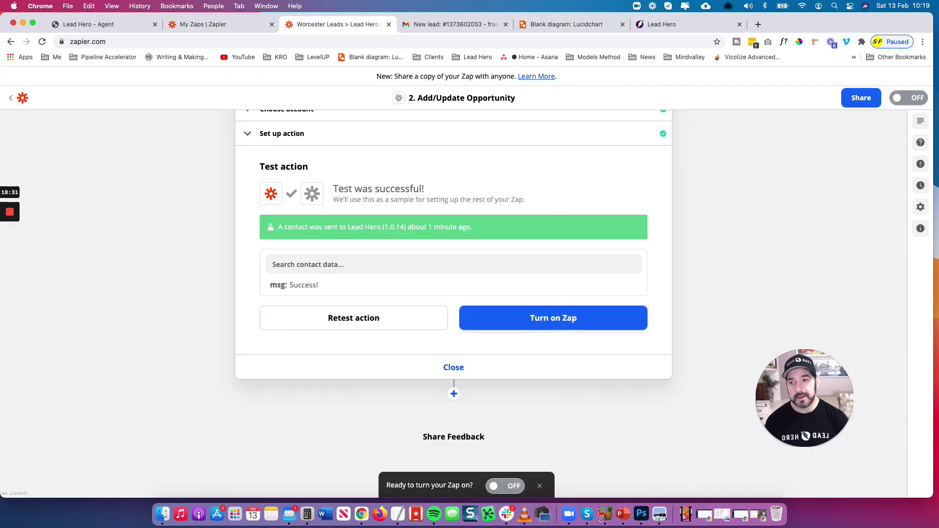
pyautogui.scroll(5, 302, 338)
pyautogui.scroll(-5, 543, 344)
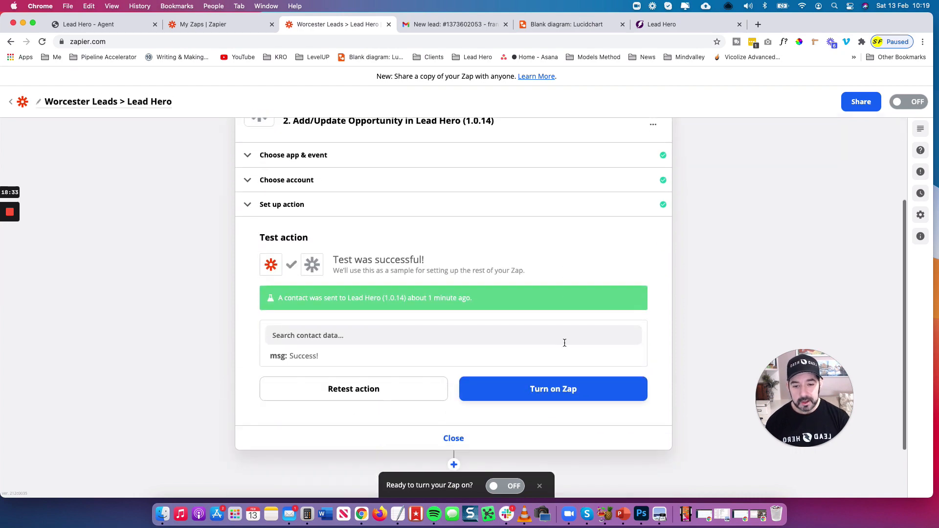
pyautogui.scroll(5, 295, 304)
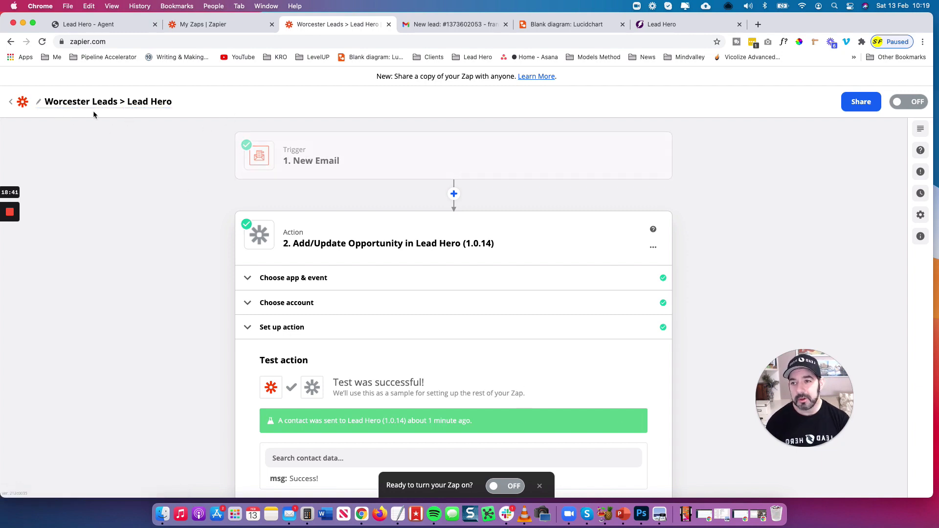
# Return to the Lucidchart diagram to view the complete lead flow from email sources through Zapier to Lead Hero
pyautogui.click(577, 25)
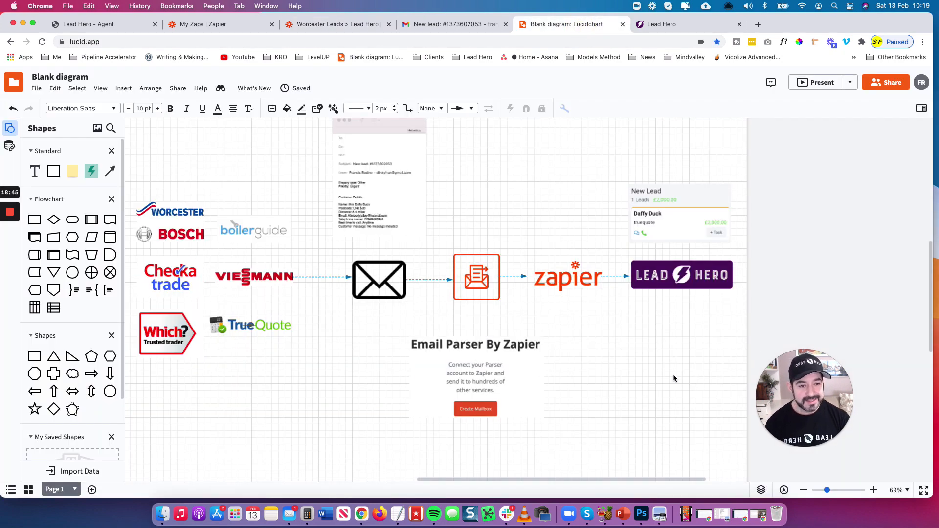
pyautogui.scroll(1, 673, 377)
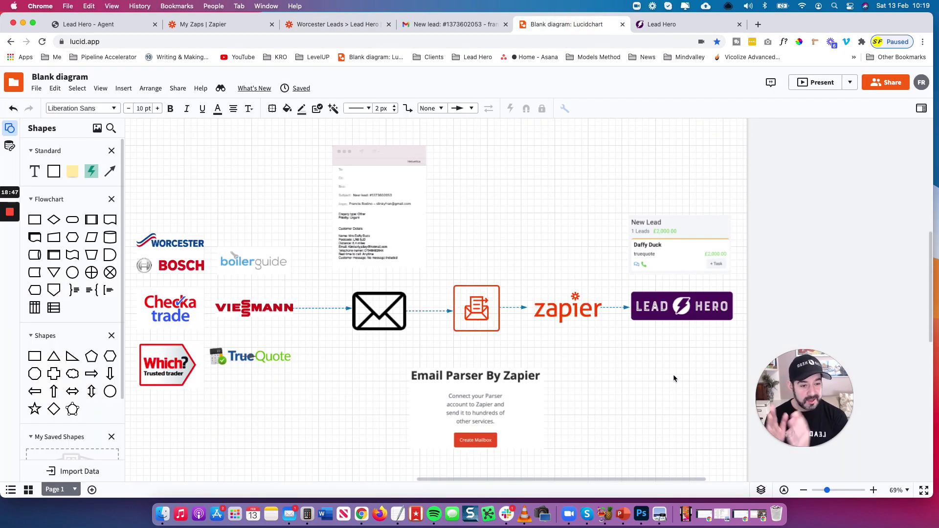